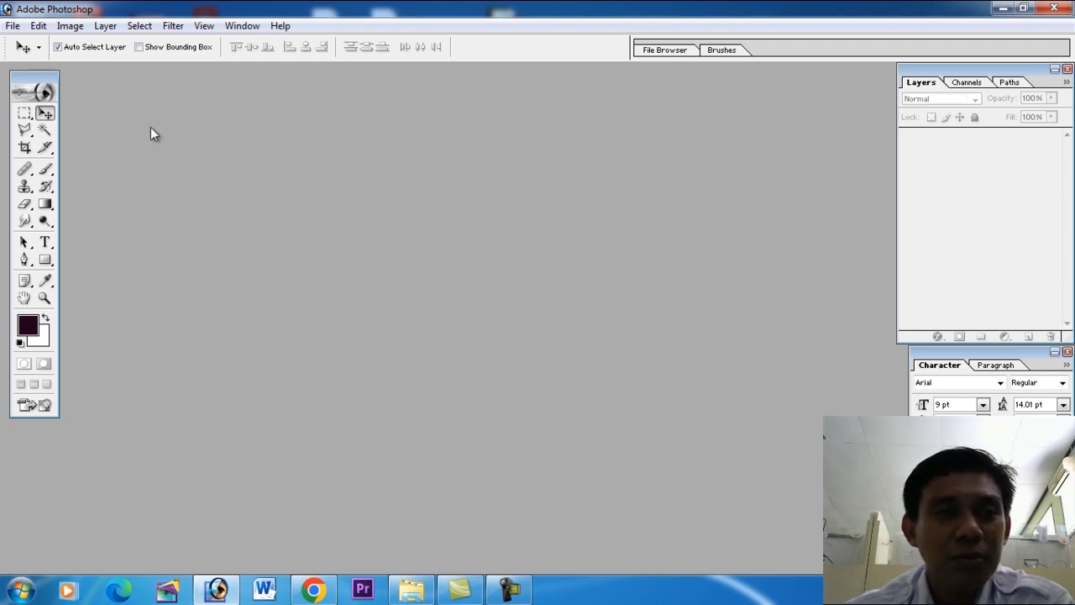
# Create a white 9 x 5.6 cm CMYK document at 300 pixels/inch named KARTU NAMA and move its window toward the middle of the workspace.
pyautogui.click(15, 27)
pyautogui.click(24, 44)
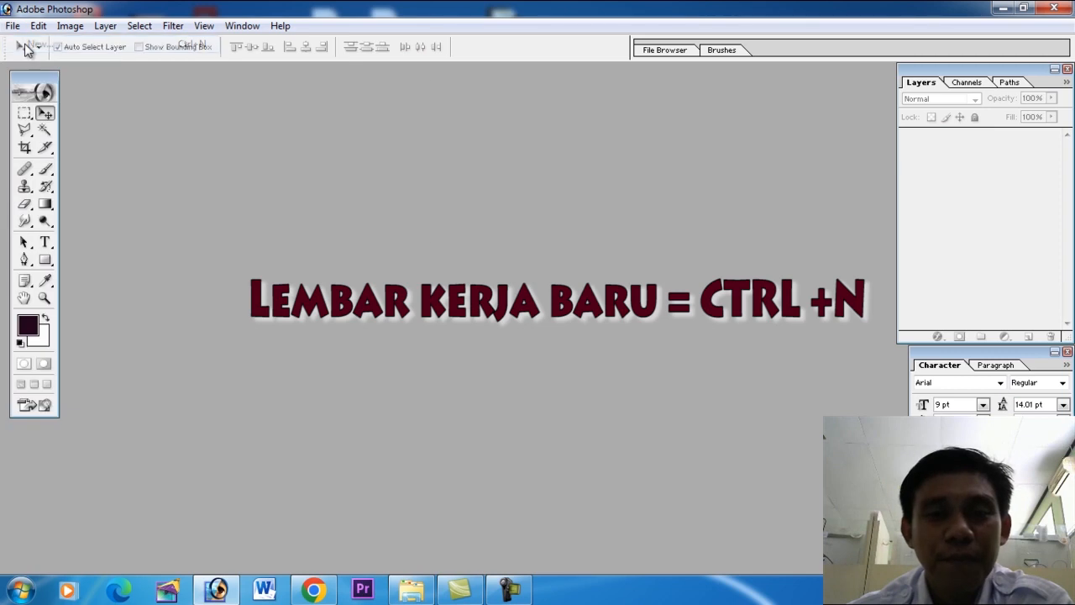
pyautogui.click(575, 117)
pyautogui.moveTo(591, 119); pyautogui.dragTo(464, 116)
pyautogui.write('KA')
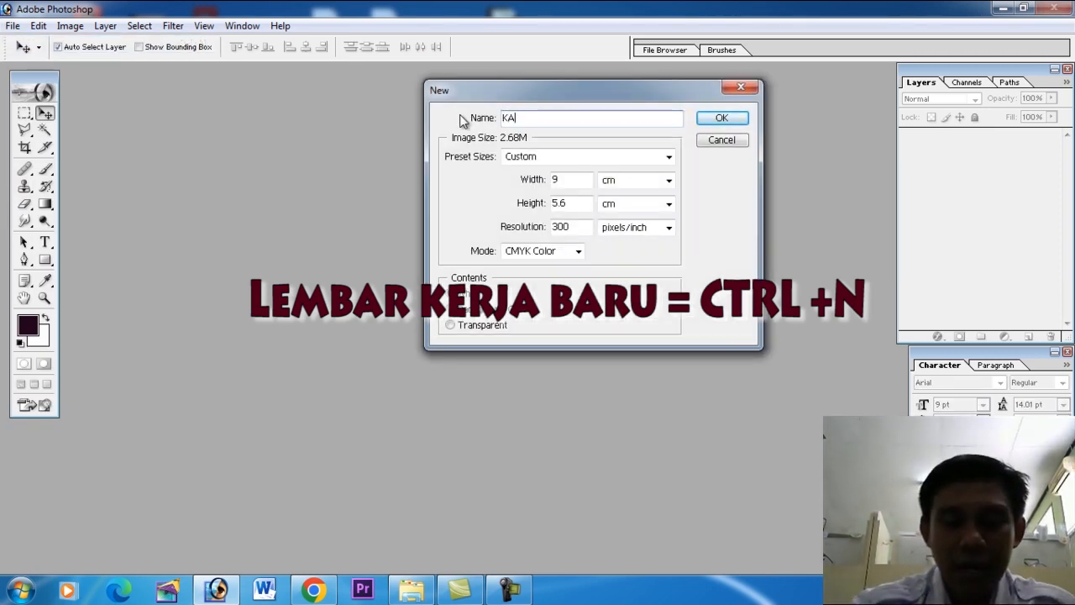
pyautogui.write('RTU NAMA')
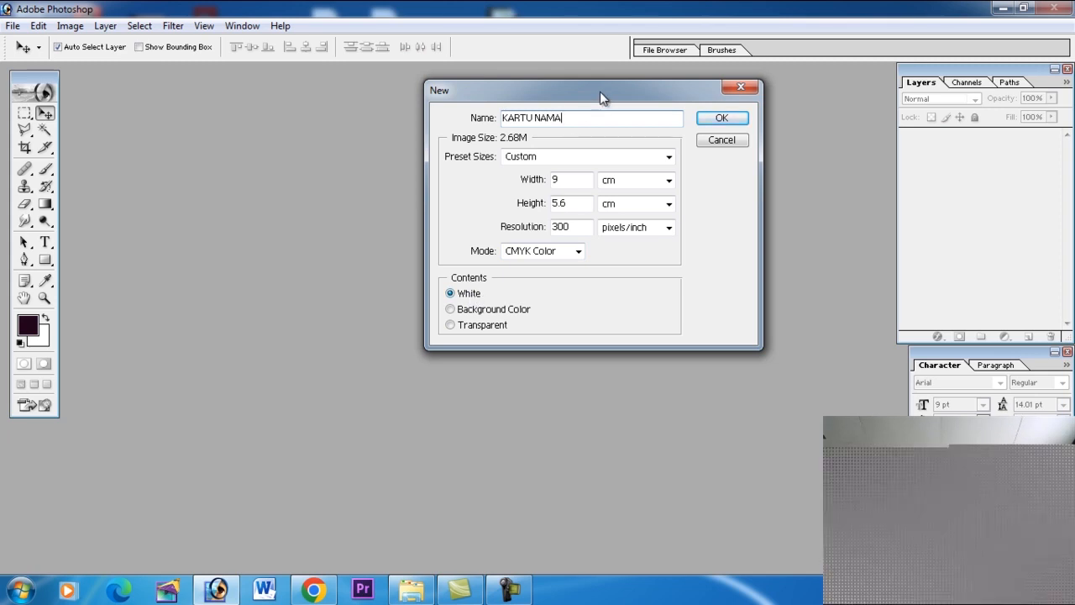
pyautogui.moveTo(599, 92); pyautogui.dragTo(540, 118)
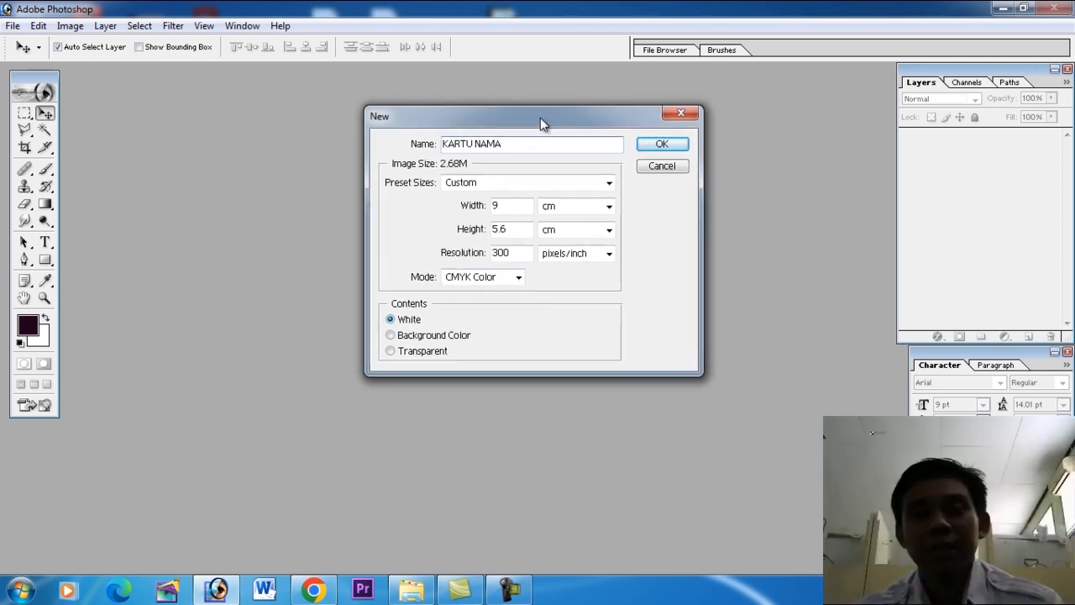
pyautogui.click(663, 145)
pyautogui.moveTo(411, 89); pyautogui.dragTo(582, 119)
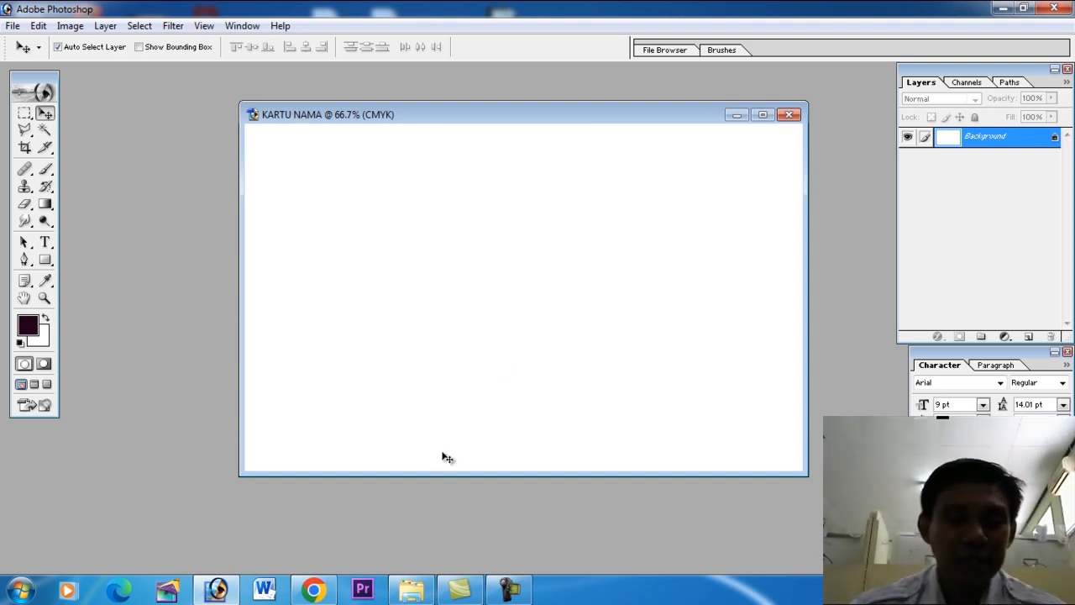
# Switch to WhatsApp Web in Chrome and copy the client's full name from the message below the bus photo.
pyautogui.click(313, 591)
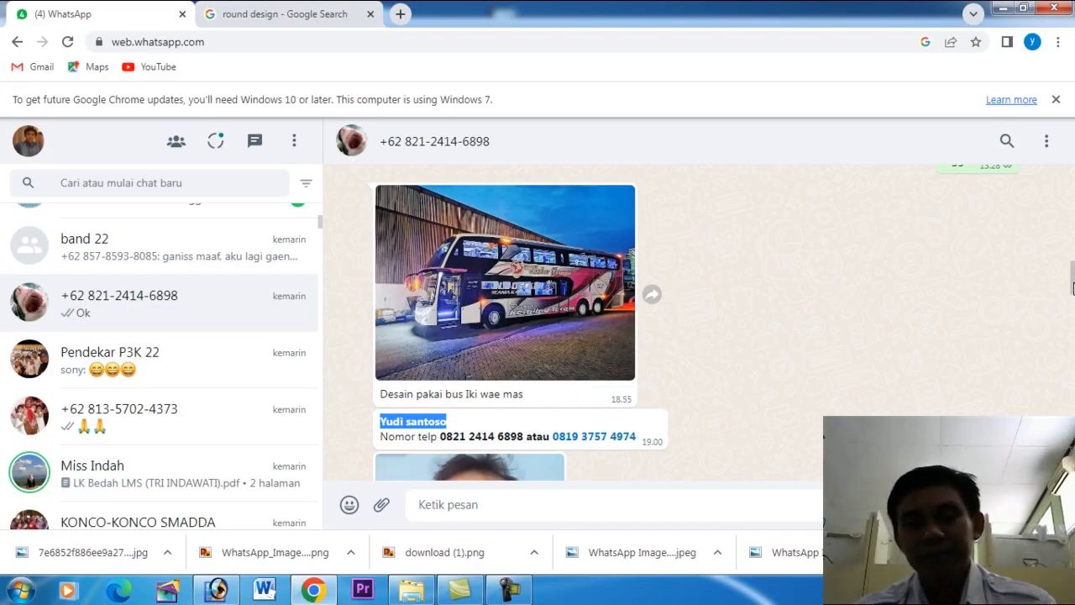
pyautogui.scroll(-1, 1073, 288)
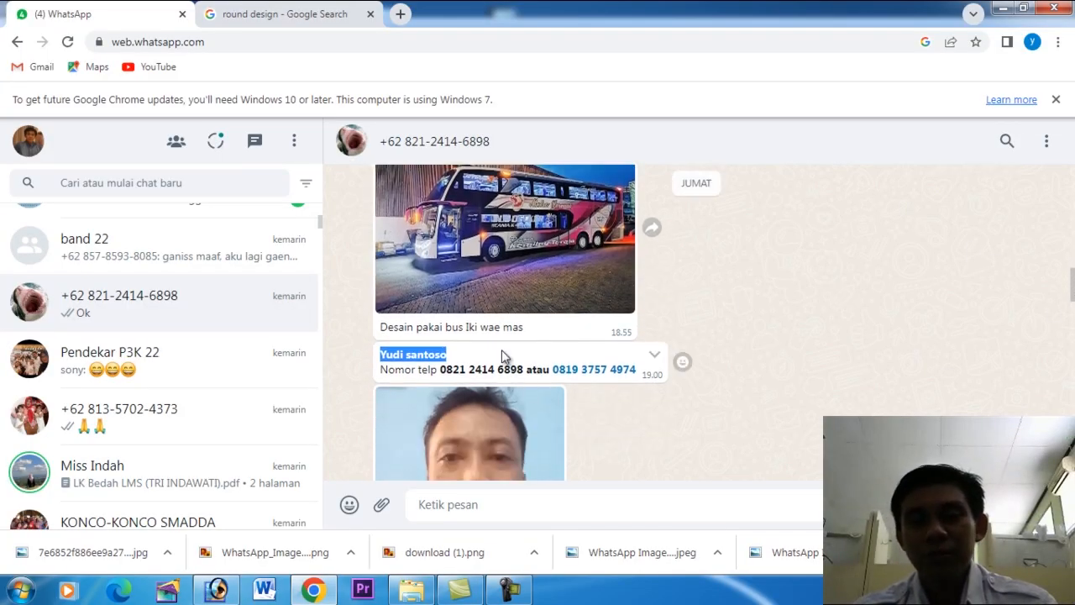
pyautogui.click(743, 294)
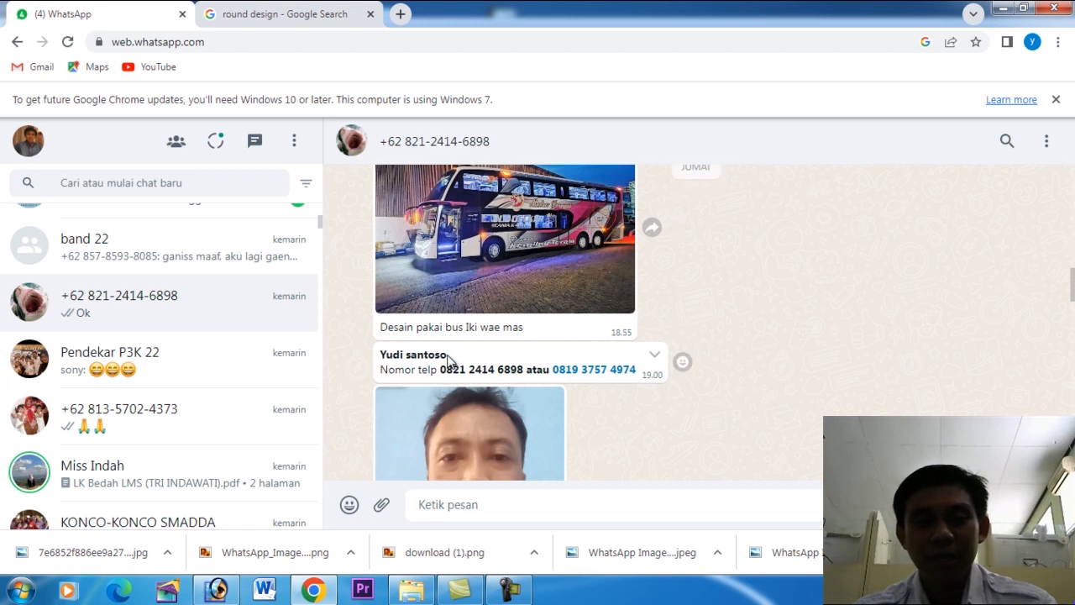
pyautogui.moveTo(450, 357); pyautogui.dragTo(377, 363)
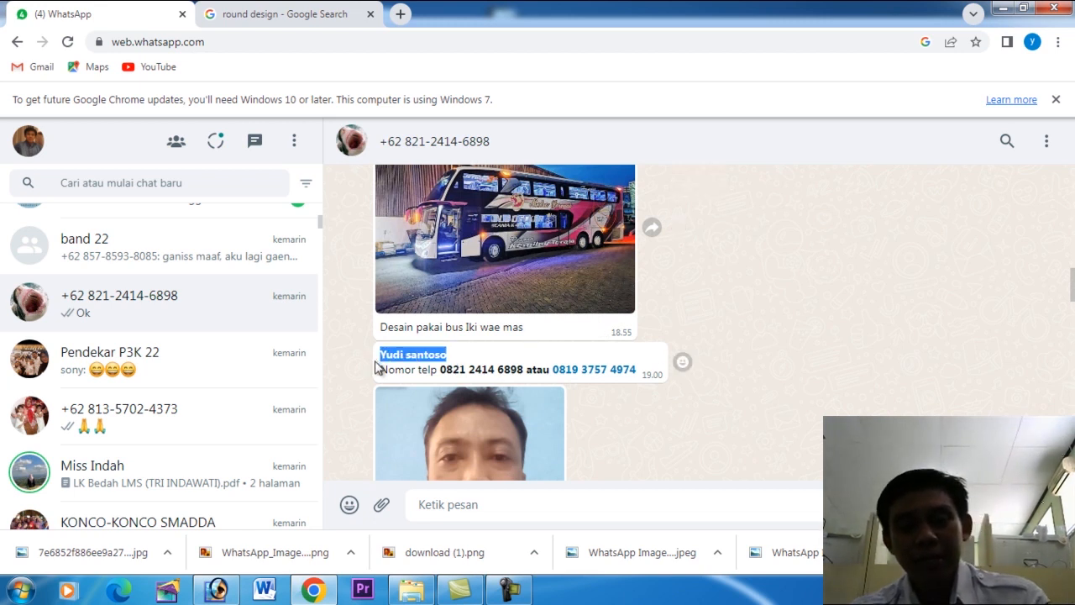
pyautogui.rightClick(390, 351)
pyautogui.click(433, 362)
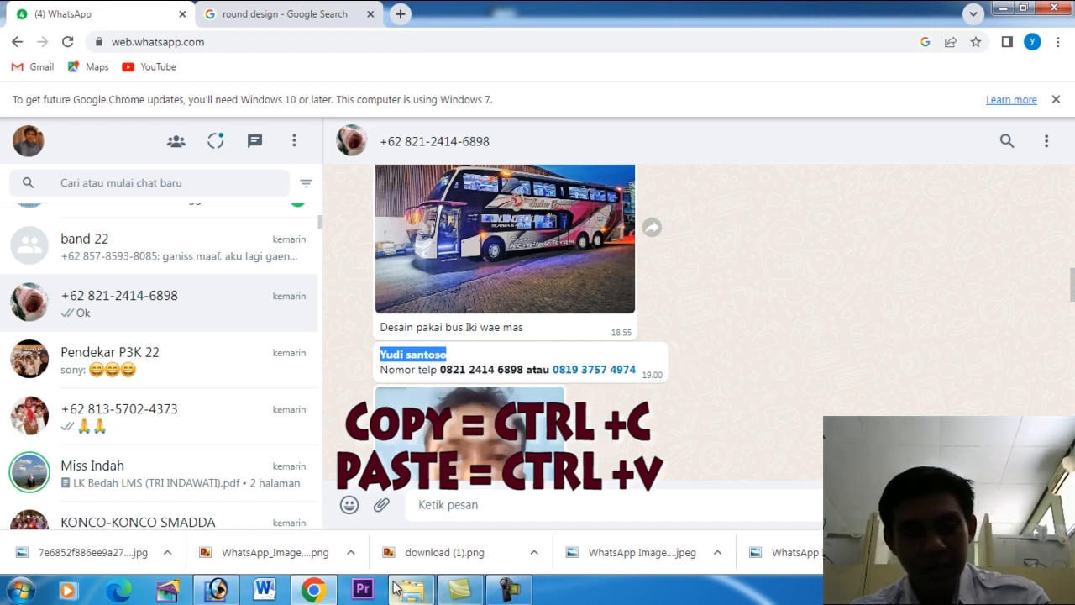
# Return to Photoshop and paste the copied name as a new text layer near the middle of the card.
pyautogui.click(217, 590)
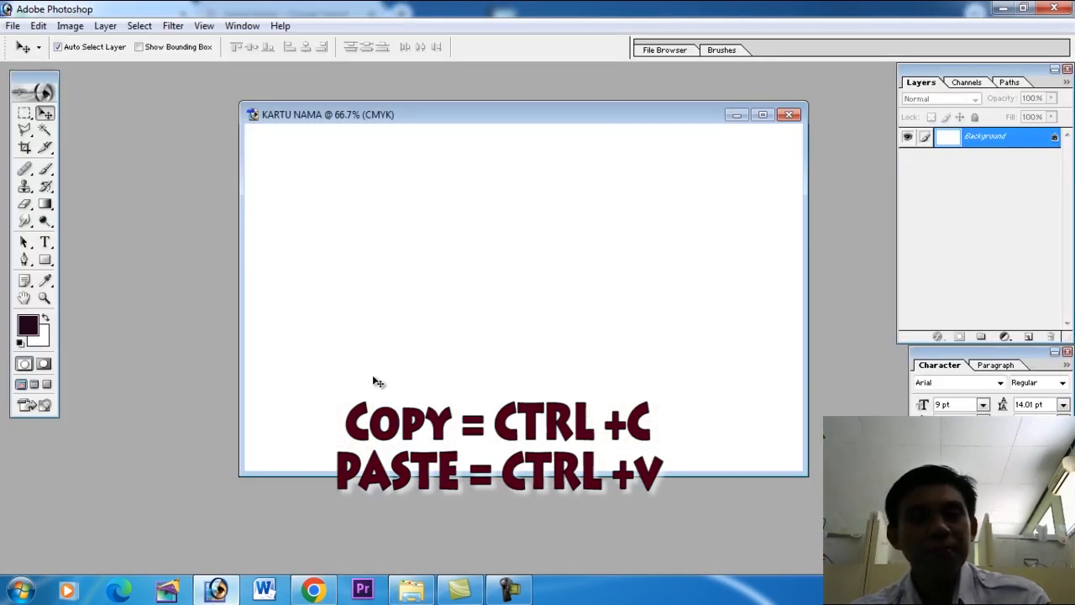
pyautogui.click(46, 243)
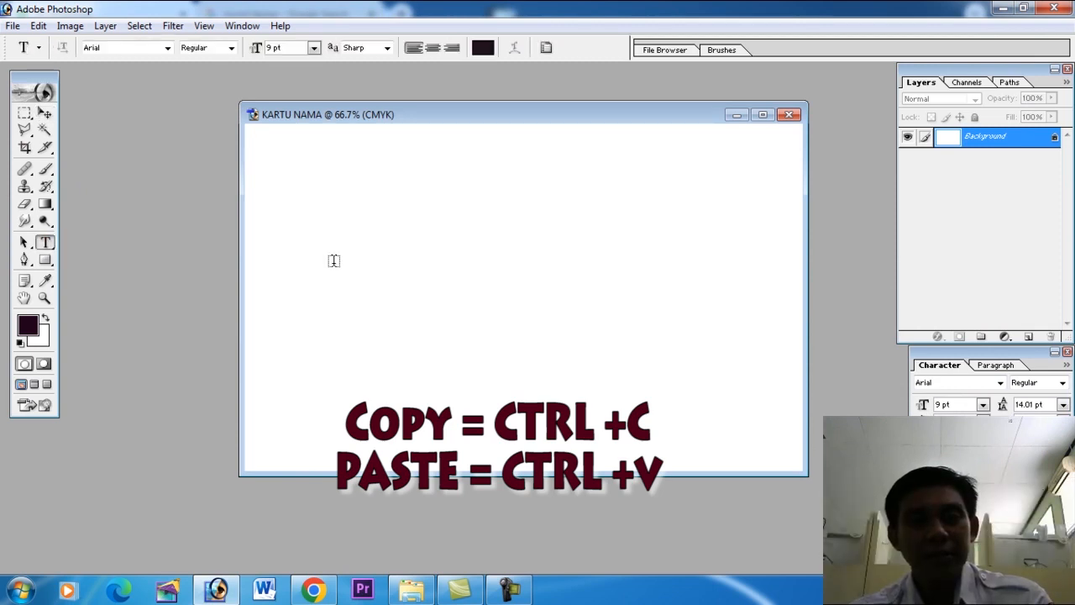
pyautogui.click(379, 286)
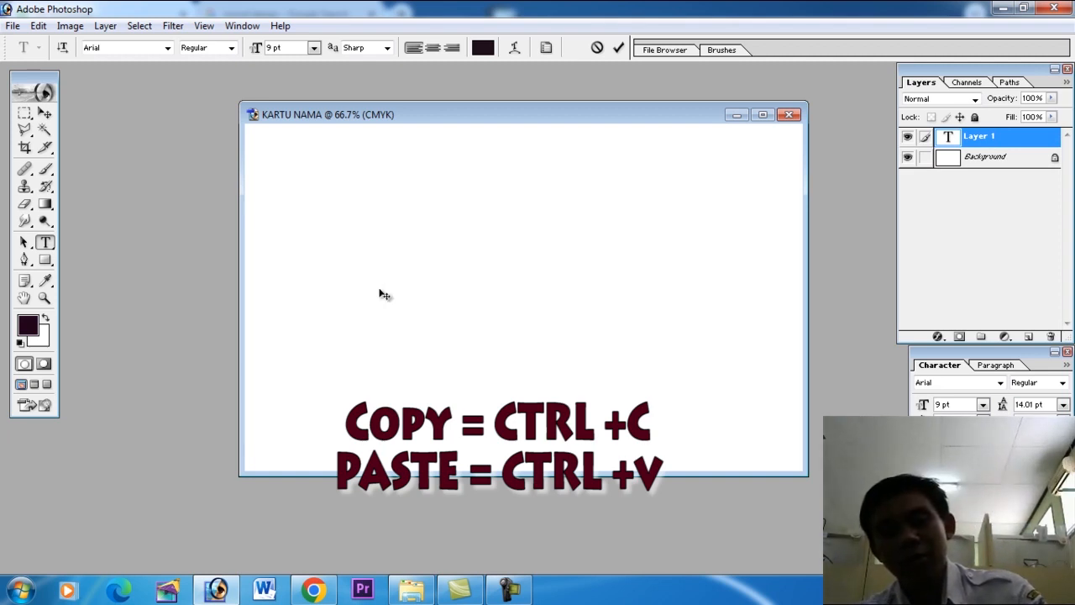
pyautogui.hotkey('ctrl', 'v')
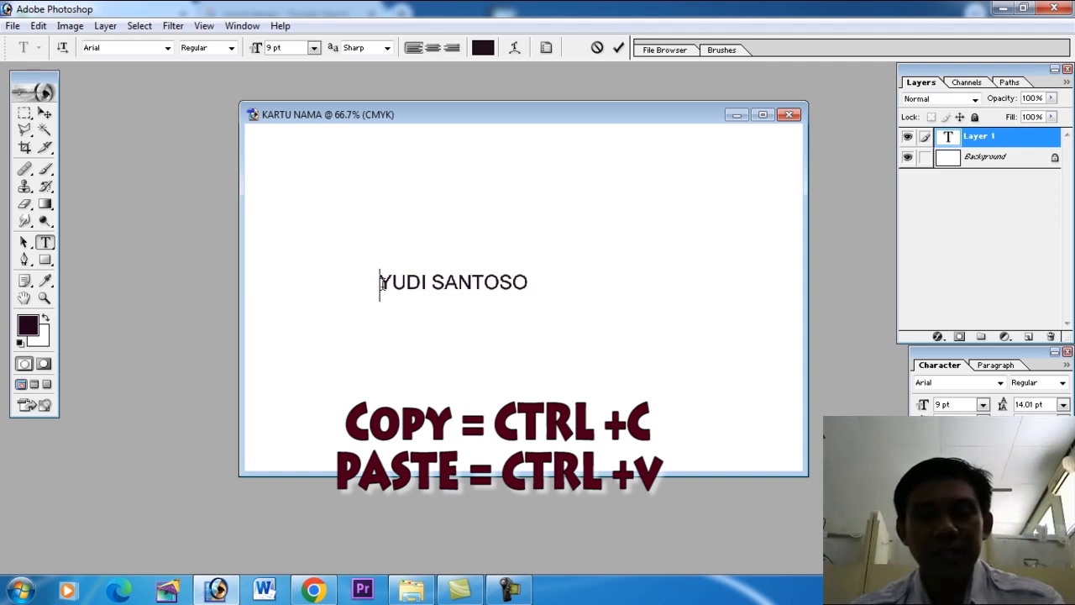
# Set the font of the whole name text to Berlin Sans FB Demi and commit the edit.
pyautogui.moveTo(380, 284); pyautogui.dragTo(524, 274)
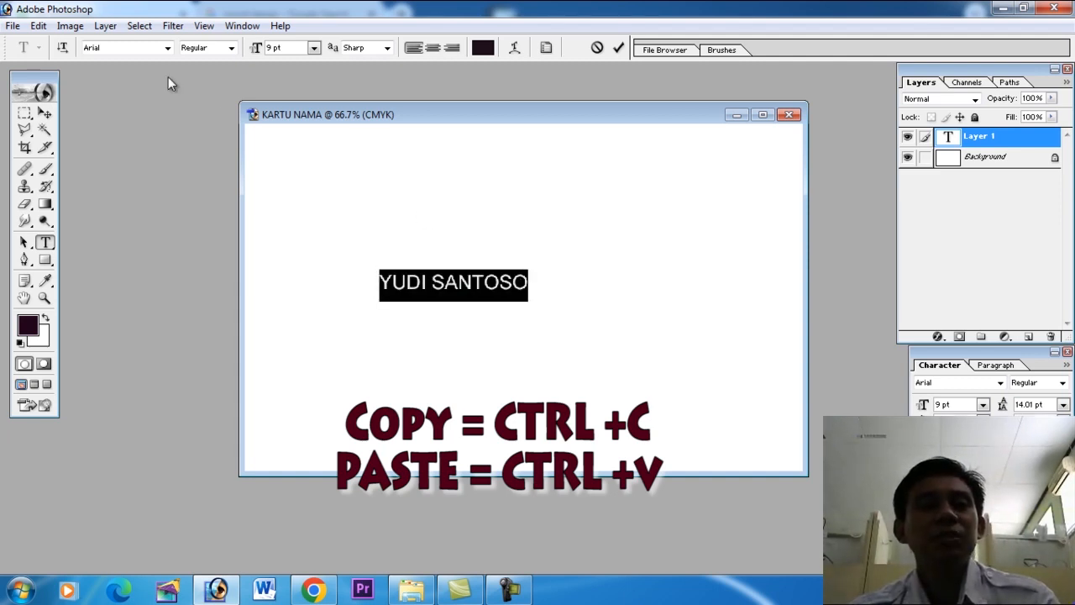
pyautogui.click(485, 282)
pyautogui.moveTo(377, 282); pyautogui.dragTo(559, 282)
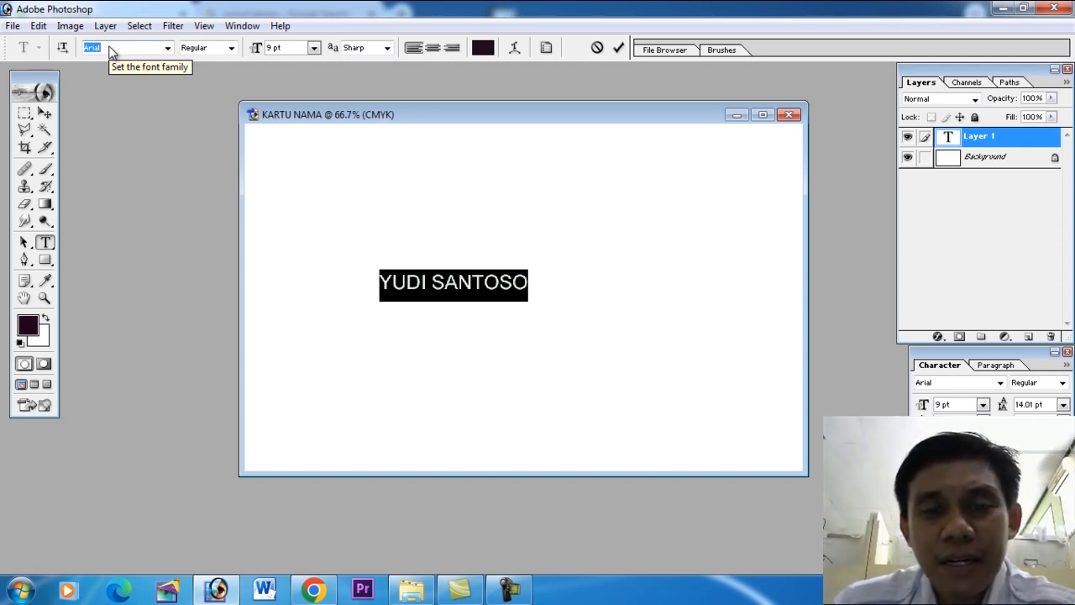
pyautogui.press('Down')
pyautogui.press('Down')
pyautogui.press('Down')
pyautogui.press('Down')
pyautogui.press('Down')
pyautogui.press('Down')
pyautogui.press('Down')
pyautogui.press('Down')
pyautogui.press('Down')
pyautogui.press('Down')
pyautogui.press('Down')
pyautogui.press('Down')
pyautogui.press('Down')
pyautogui.press('Down')
pyautogui.press('Down')
pyautogui.press('Down')
pyautogui.press('Down')
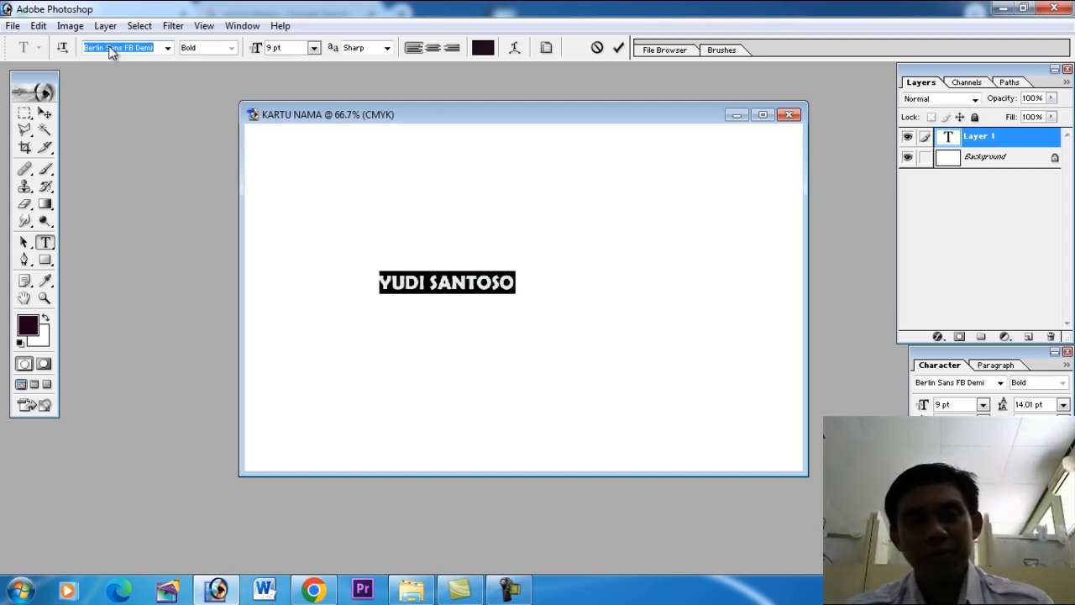
pyautogui.click(45, 115)
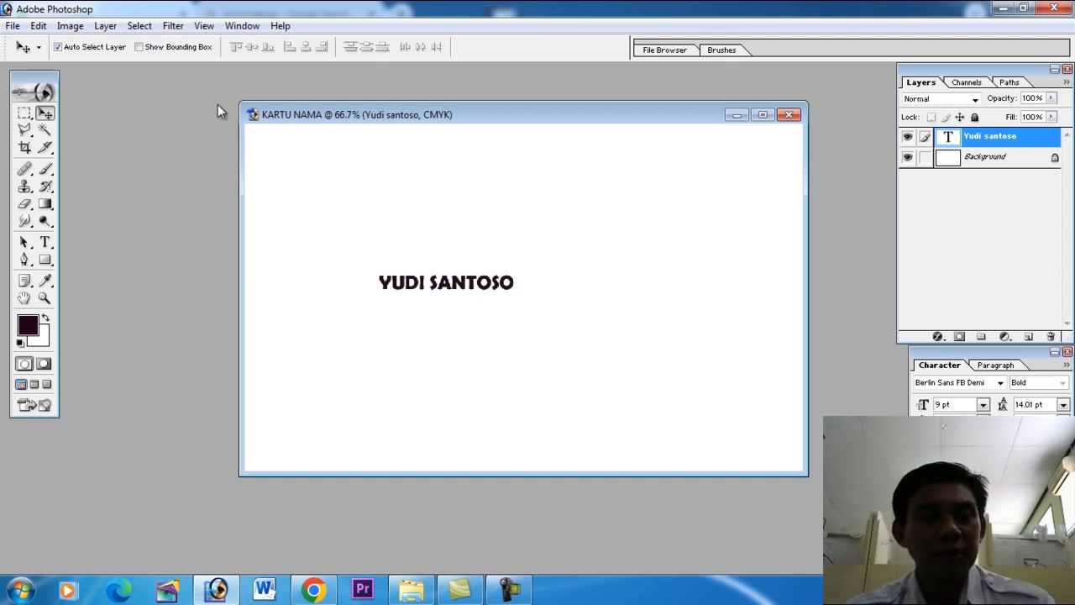
# Scale the name text proportionally to about 168.5% and shift it slightly down and to the right on the card.
pyautogui.click(38, 26)
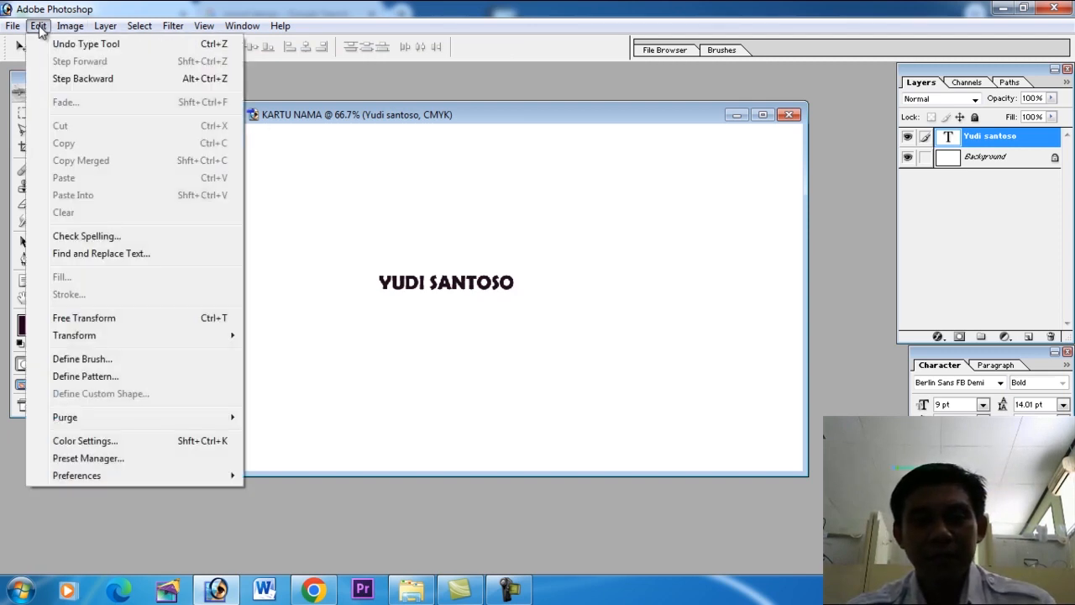
pyautogui.click(94, 324)
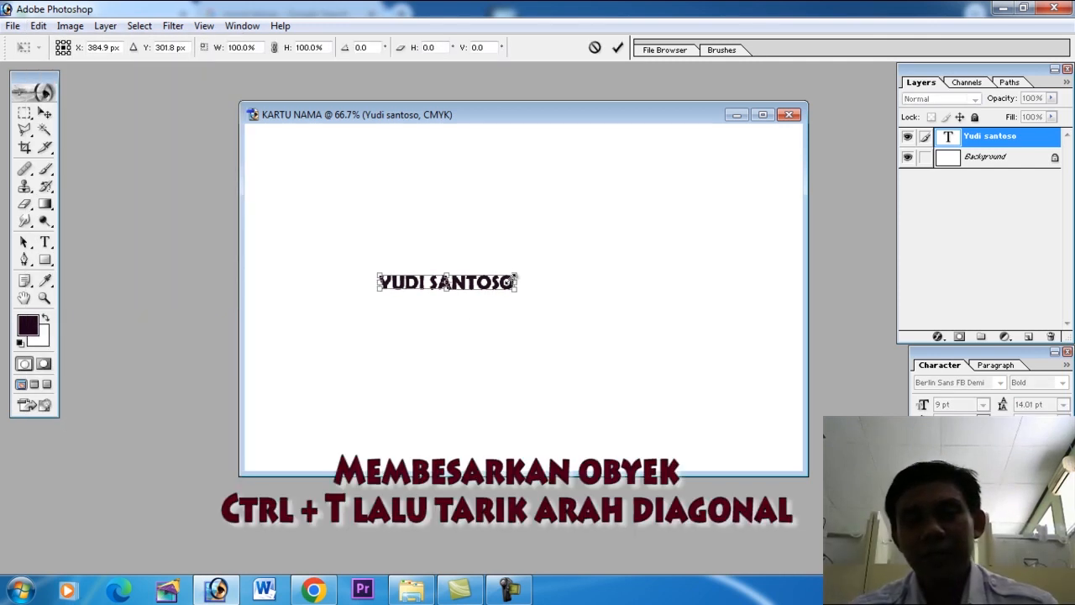
pyautogui.moveTo(519, 272); pyautogui.dragTo(611, 252)
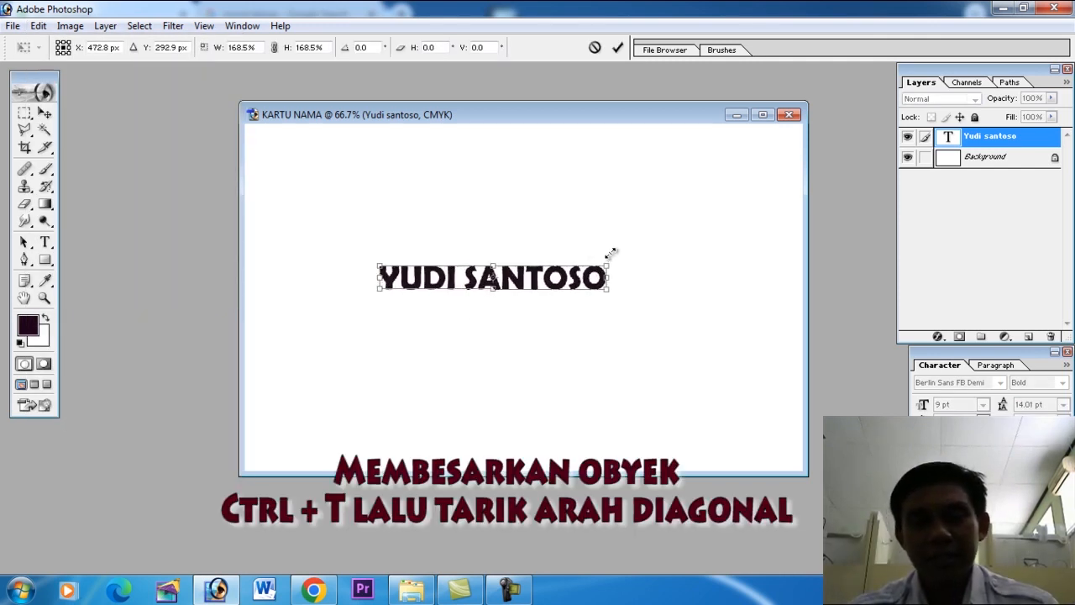
pyautogui.press('Return')
pyautogui.moveTo(593, 280); pyautogui.dragTo(616, 299)
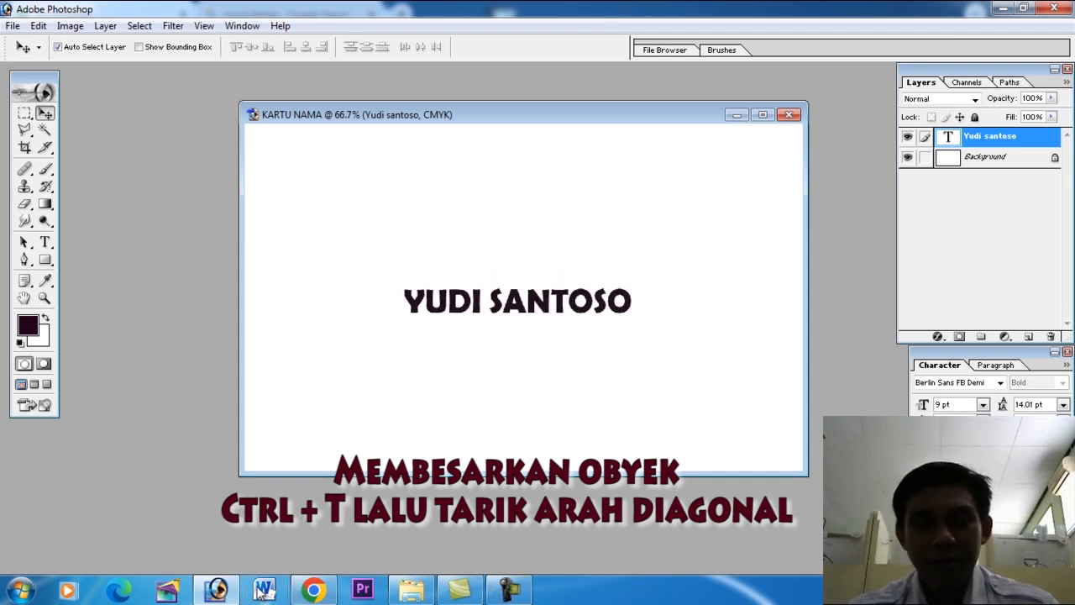
# Copy both phone numbers from the WhatsApp message in Chrome and paste them in Photoshop as a new text layer below the name.
pyautogui.click(315, 590)
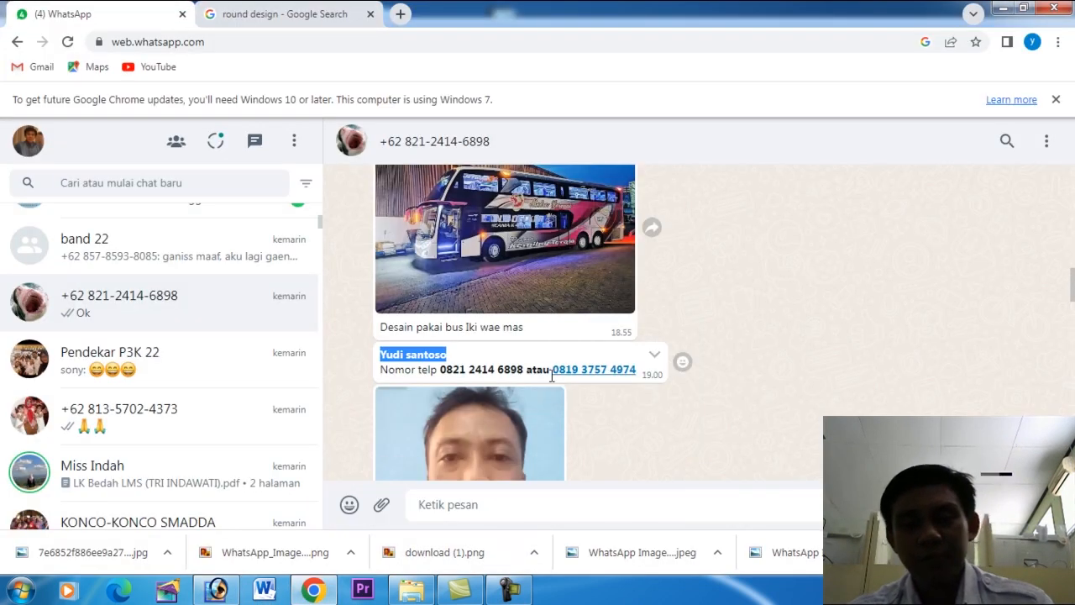
pyautogui.moveTo(440, 371); pyautogui.dragTo(638, 373)
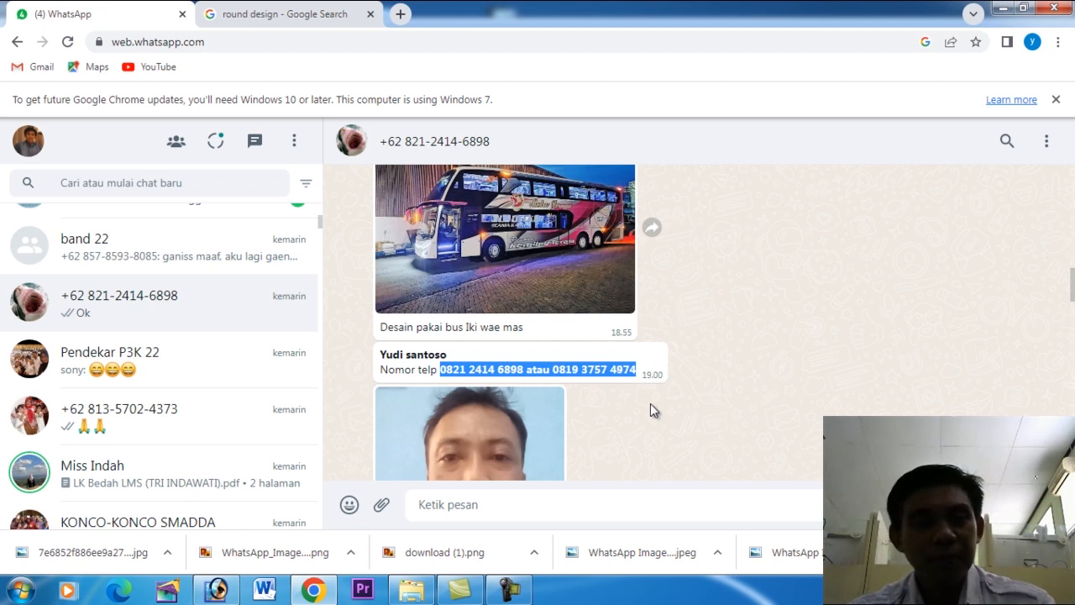
pyautogui.click(217, 591)
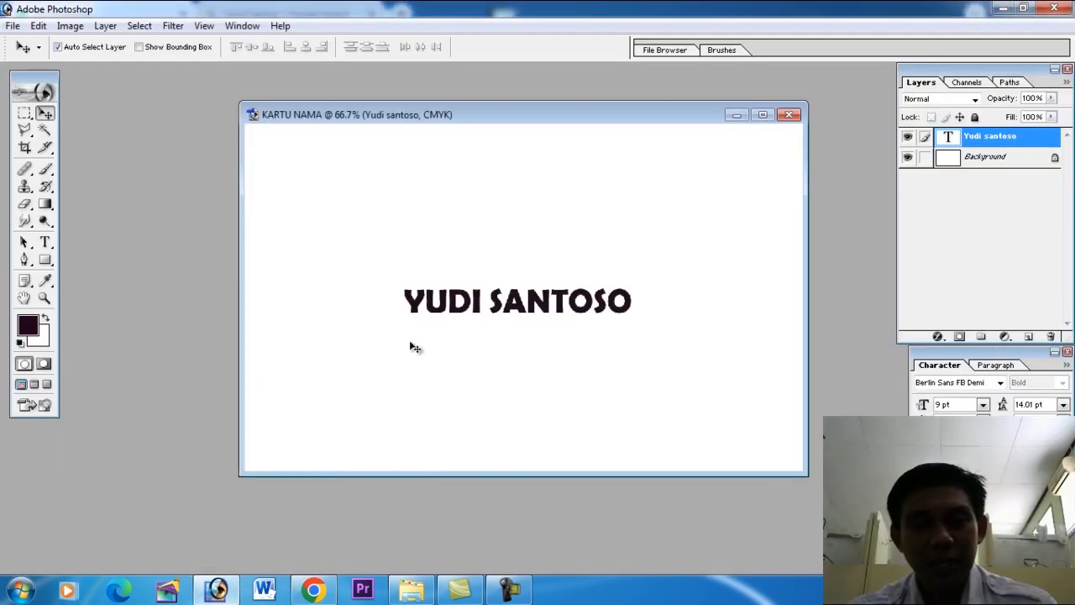
pyautogui.click(45, 242)
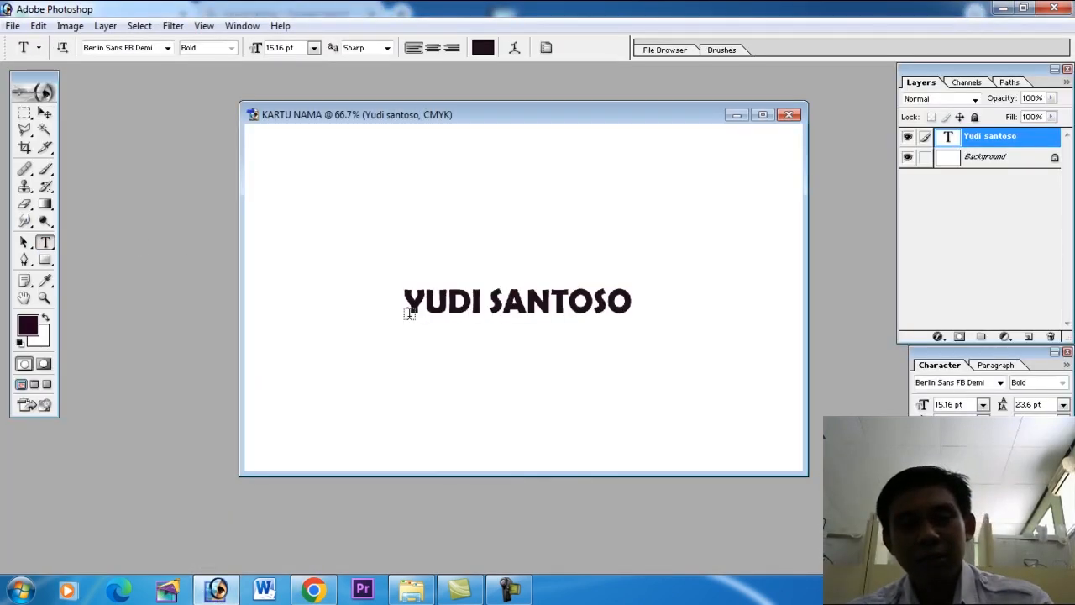
pyautogui.click(401, 348)
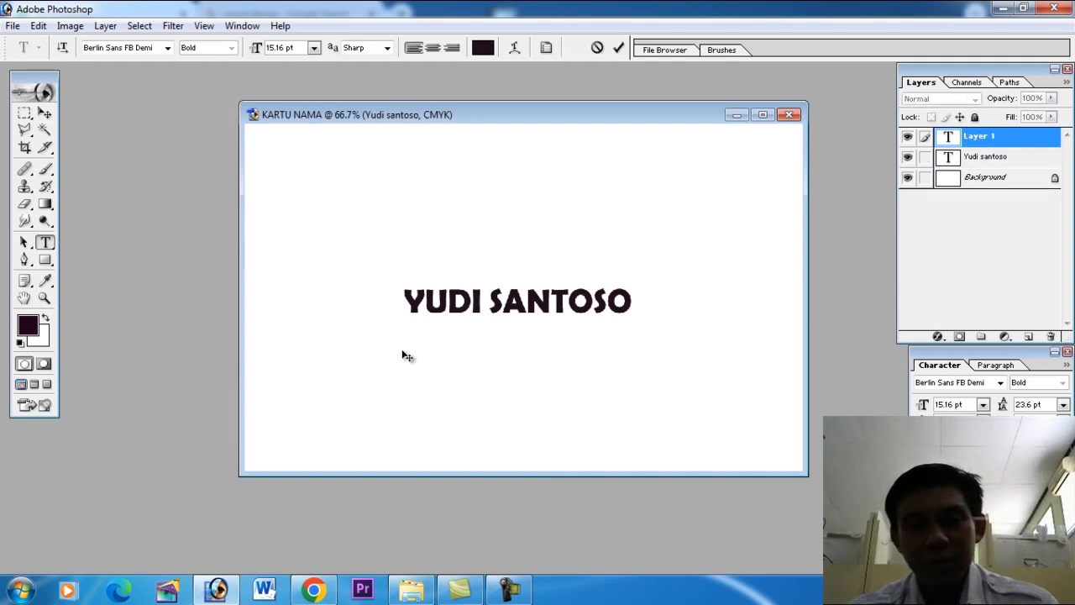
pyautogui.hotkey('ctrl', 'v')
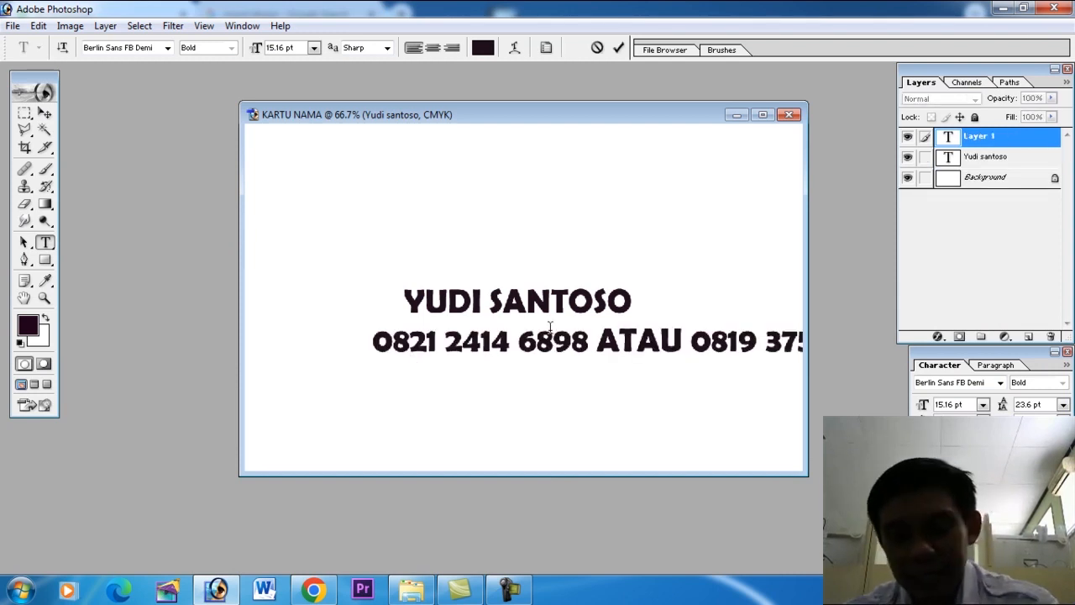
# Replace the last four digits of the first phone number with ****.
pyautogui.moveTo(519, 345); pyautogui.dragTo(590, 344)
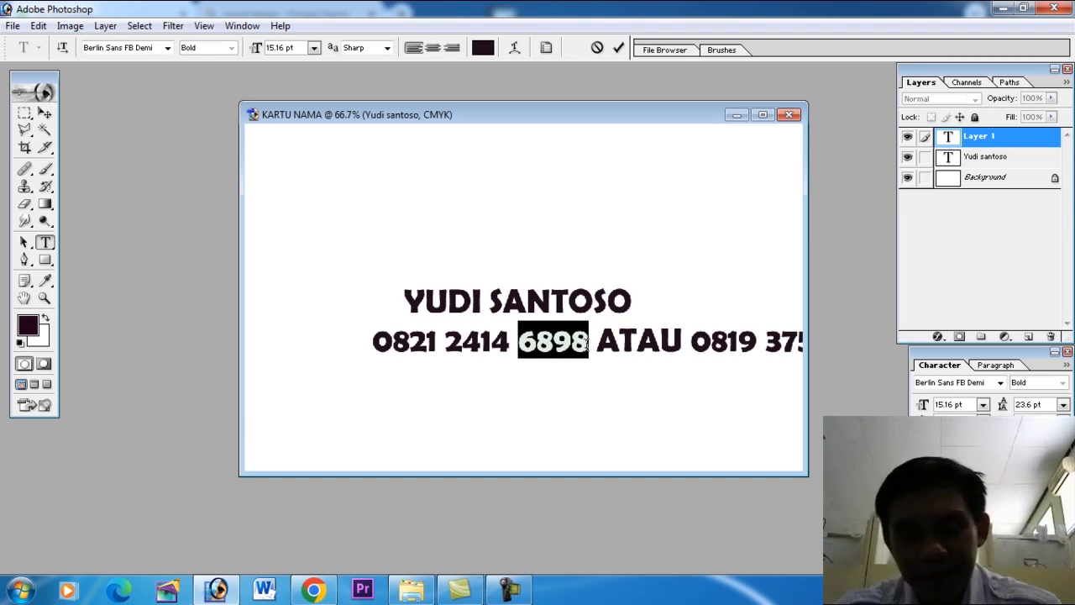
pyautogui.write('888')
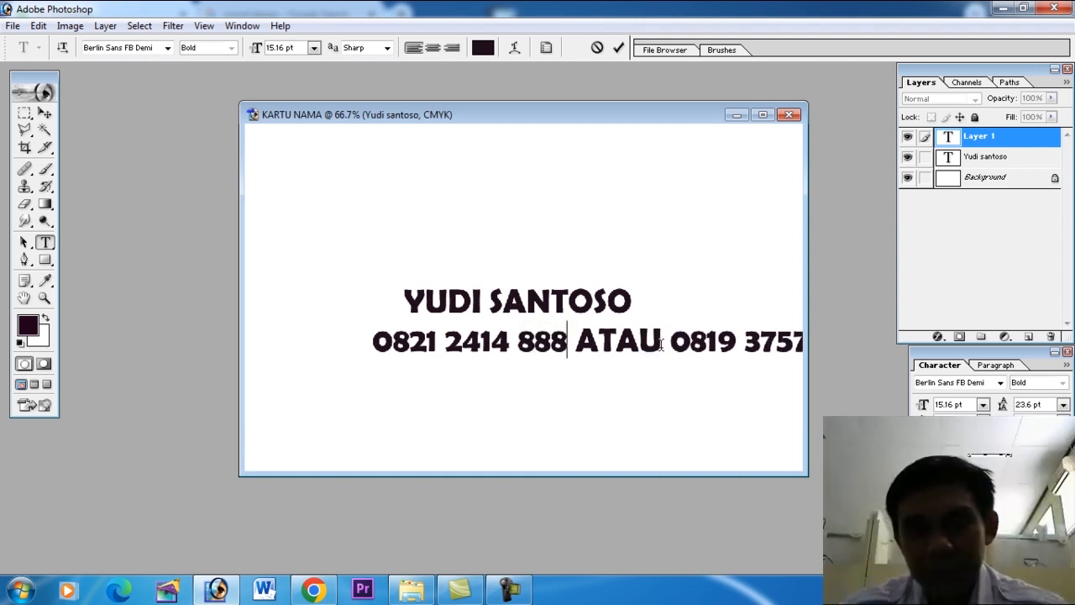
pyautogui.press('BackSpace')
pyautogui.press('BackSpace')
pyautogui.press('BackSpace')
pyautogui.write('****')
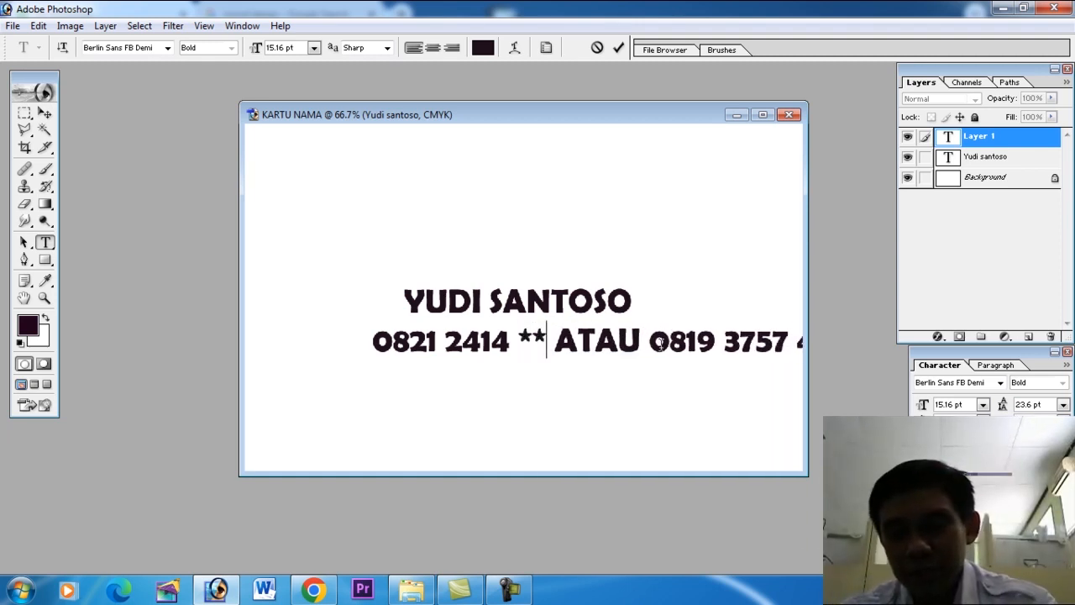
# Replace the word ATAU with a line break and mask the second phone number's last four digits with ****.
pyautogui.moveTo(677, 352); pyautogui.dragTo(574, 352)
pyautogui.press('Return')
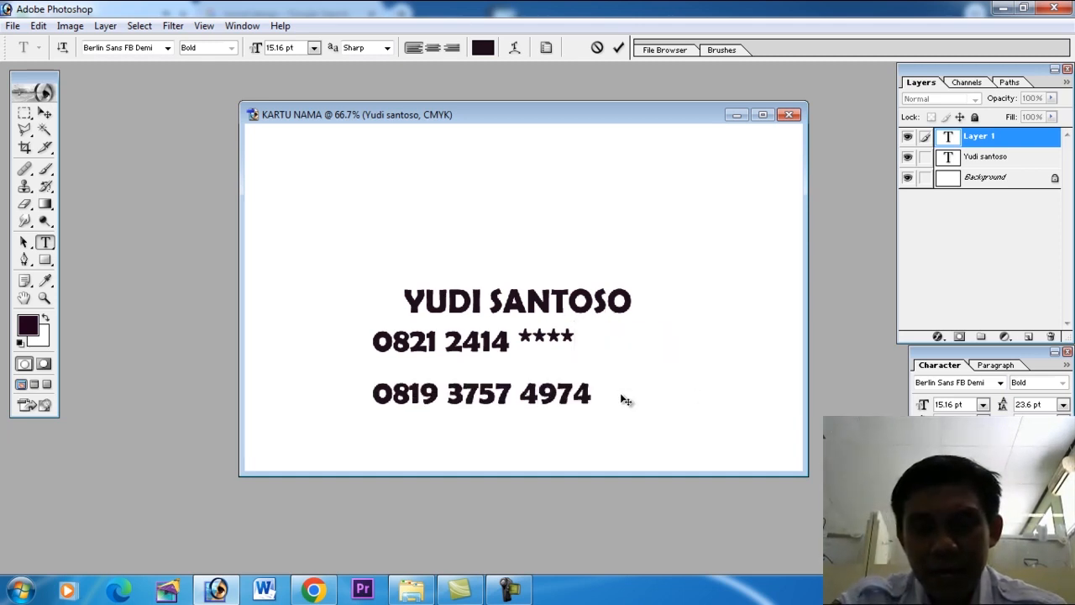
pyautogui.moveTo(519, 393); pyautogui.dragTo(598, 404)
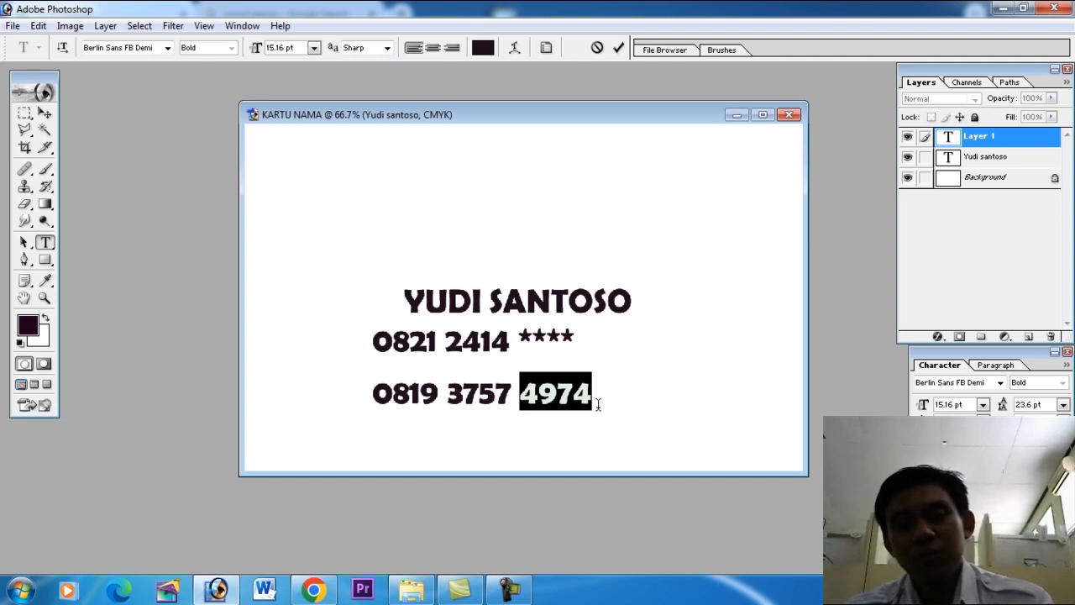
pyautogui.write('**')
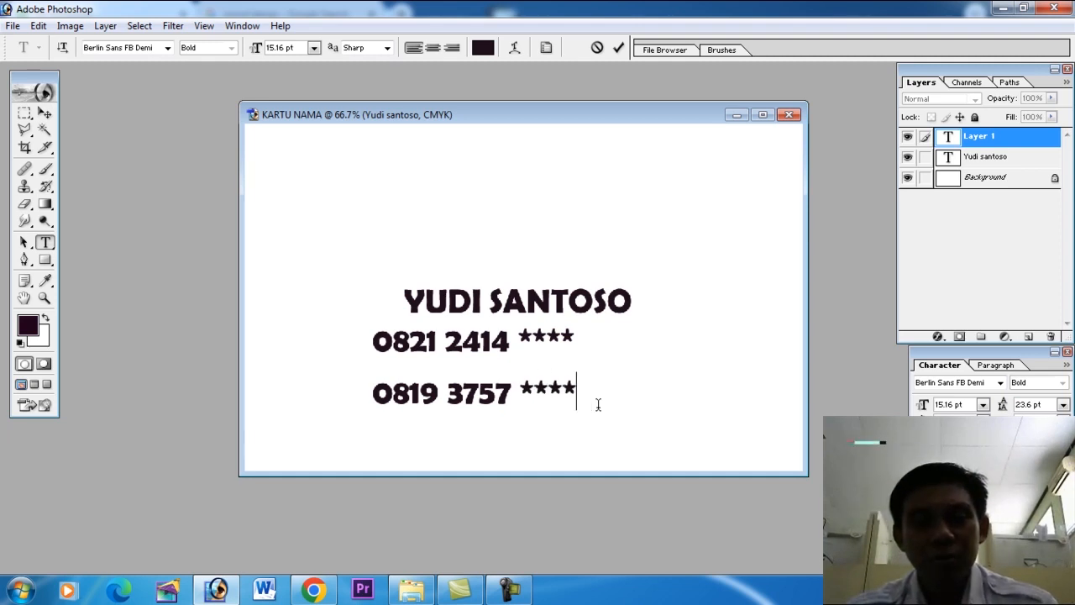
# Change the font of both phone numbers to Arial.
pyautogui.hotkey('ctrl', 'a')
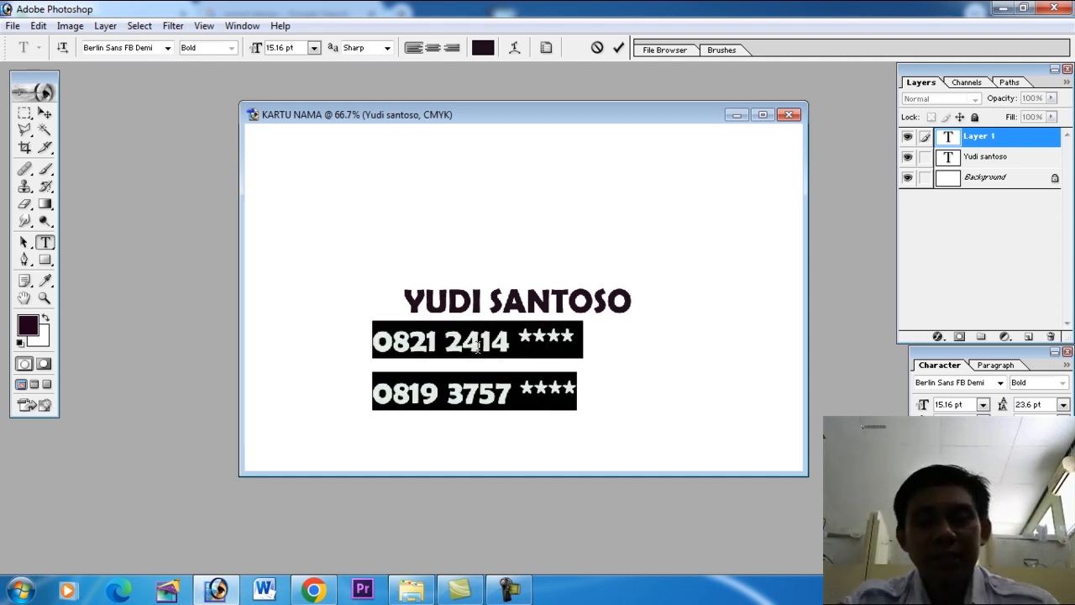
pyautogui.click(117, 50)
pyautogui.write('Arial')
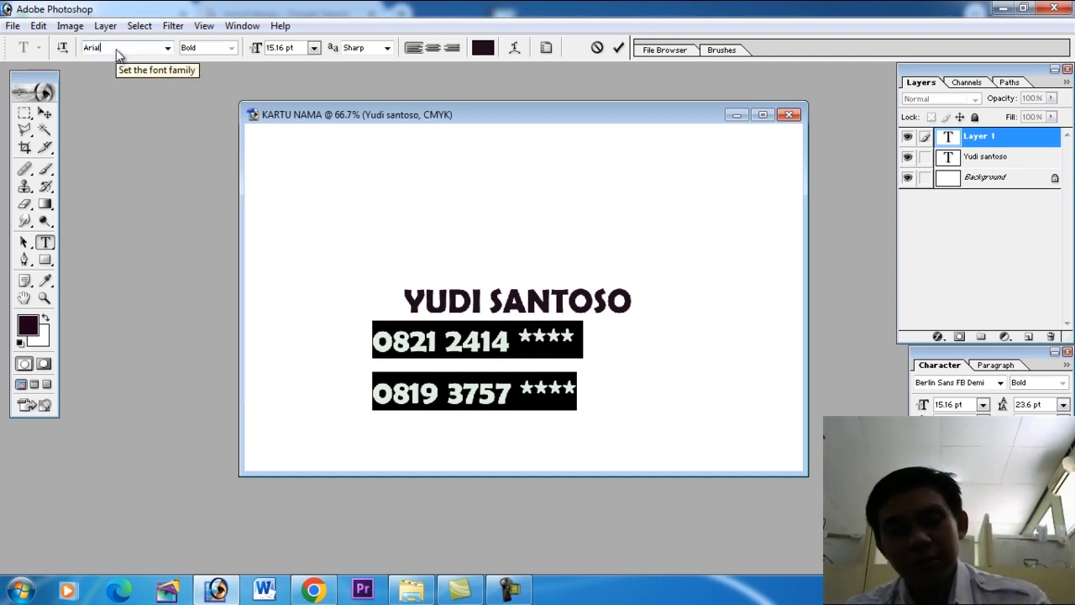
pyautogui.press('Return')
# Set the phone numbers to 13 pt size with 13 pt leading, and align them with the end of the name above.
pyautogui.moveTo(965, 407); pyautogui.dragTo(938, 405)
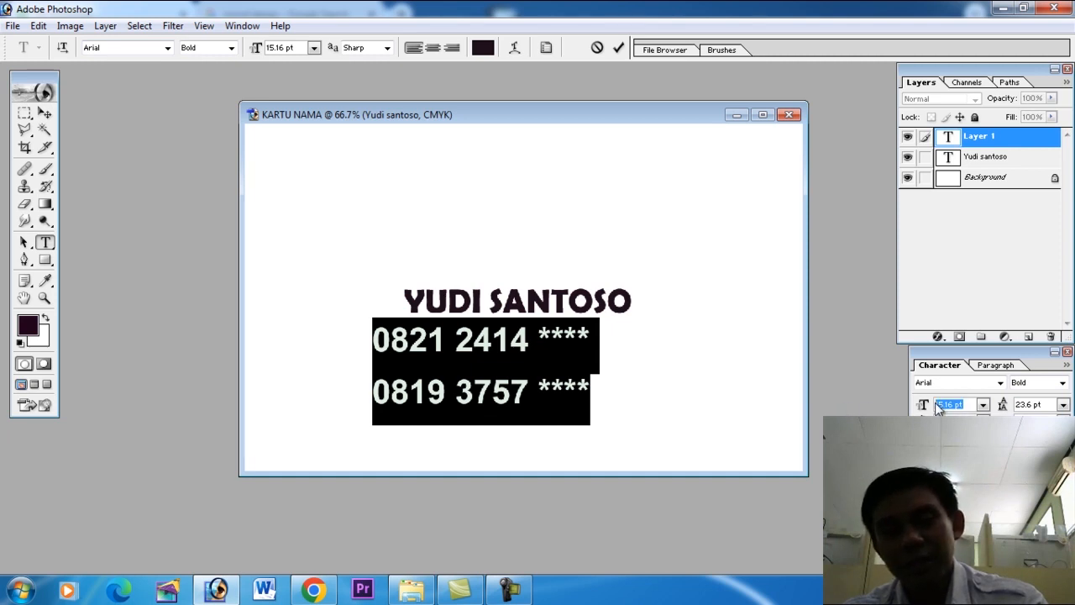
pyautogui.write('13')
pyautogui.moveTo(1045, 404); pyautogui.dragTo(897, 404)
pyautogui.write('12')
pyautogui.press('BackSpace')
pyautogui.write('3')
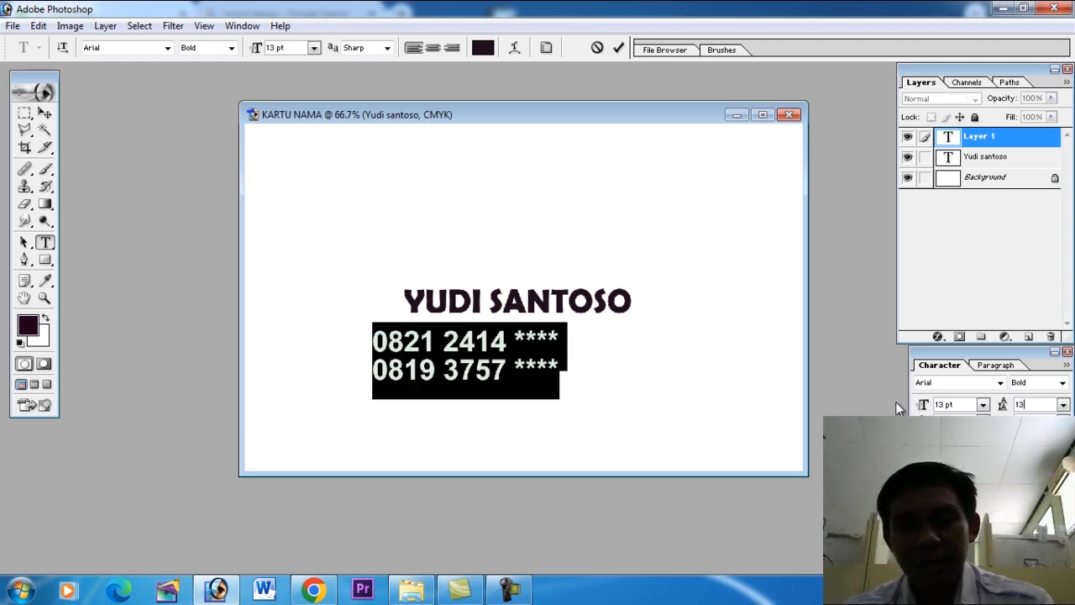
pyautogui.click(45, 113)
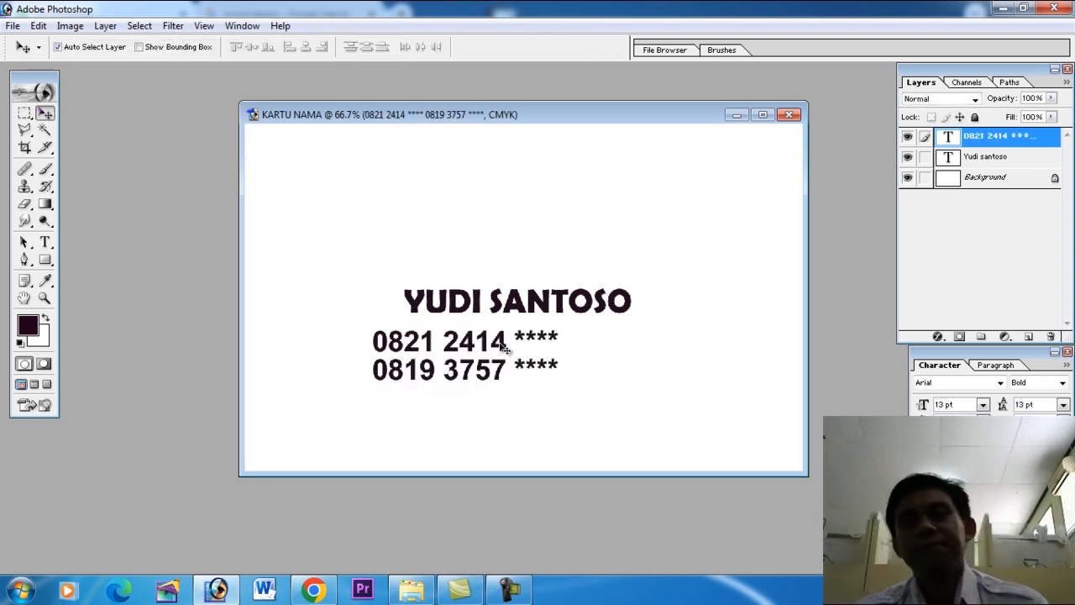
pyautogui.moveTo(502, 345); pyautogui.dragTo(573, 338)
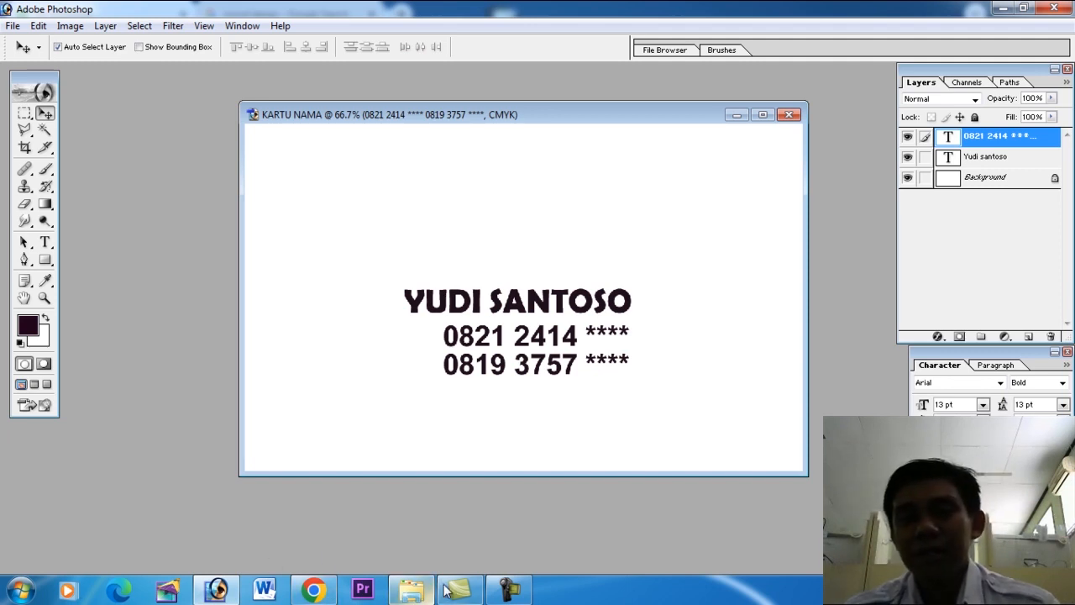
# Bring the WhatsApp logo file download (1).png from the Desktop folder in File Explorer into Photoshop.
pyautogui.click(411, 593)
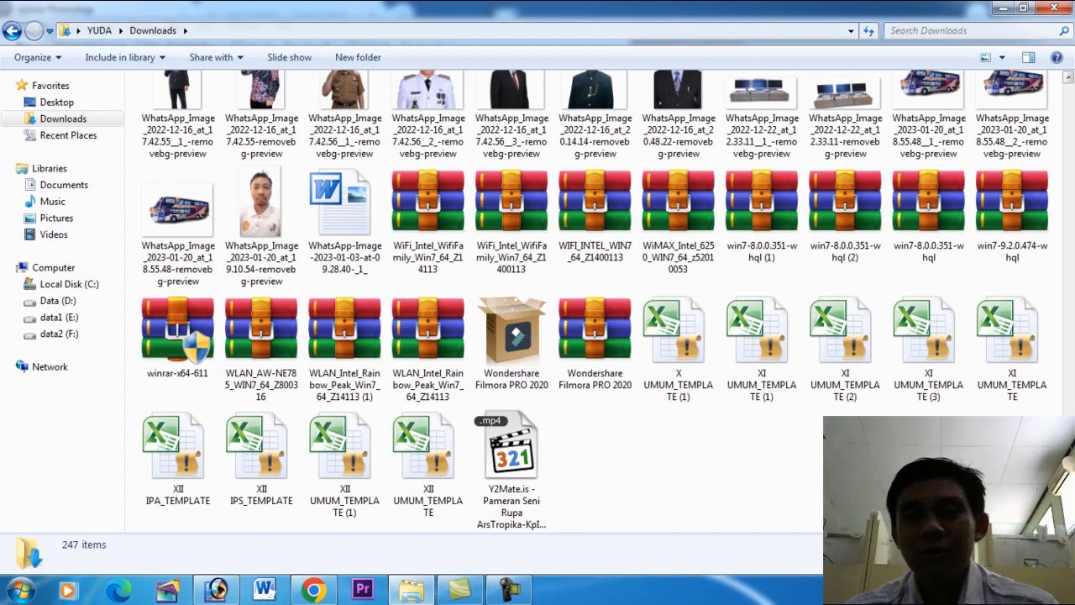
pyautogui.moveTo(1068, 481); pyautogui.dragTo(1069, 110)
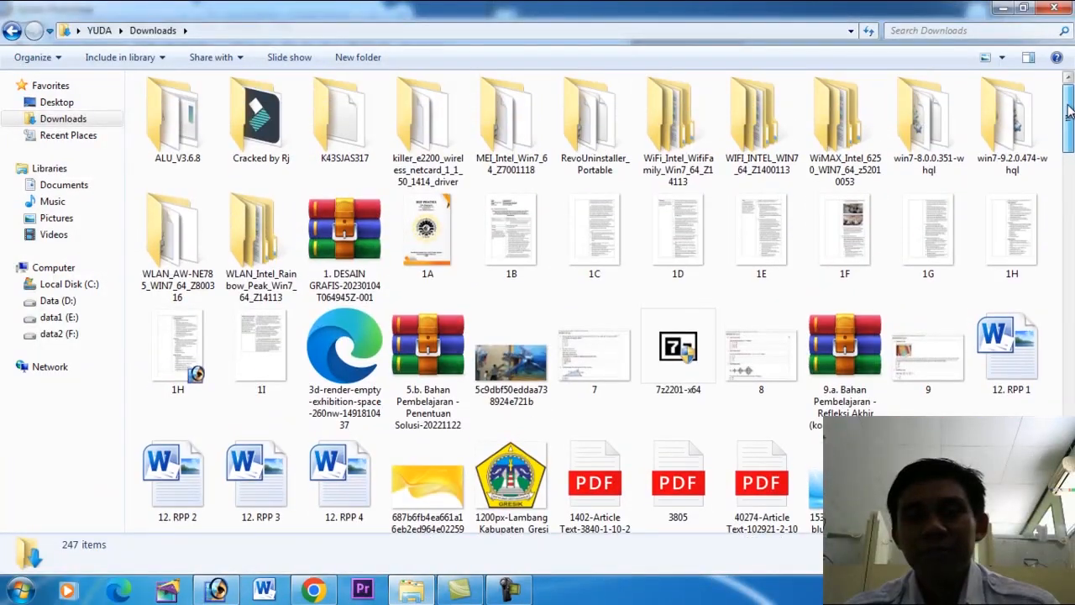
pyautogui.click(63, 104)
pyautogui.scroll(-2, 499, 329)
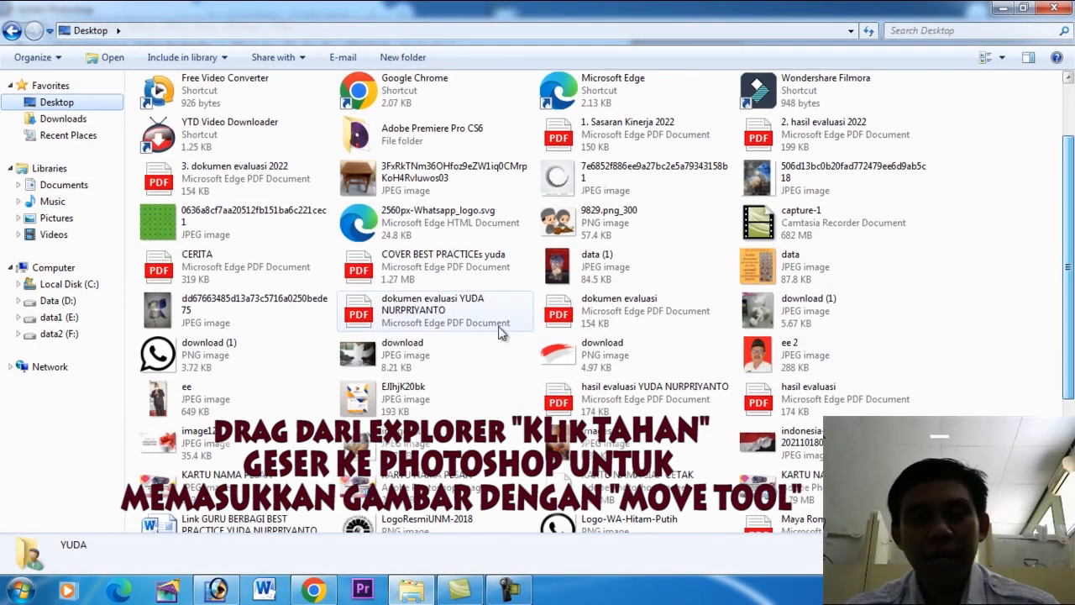
pyautogui.moveTo(222, 359); pyautogui.dragTo(206, 310)
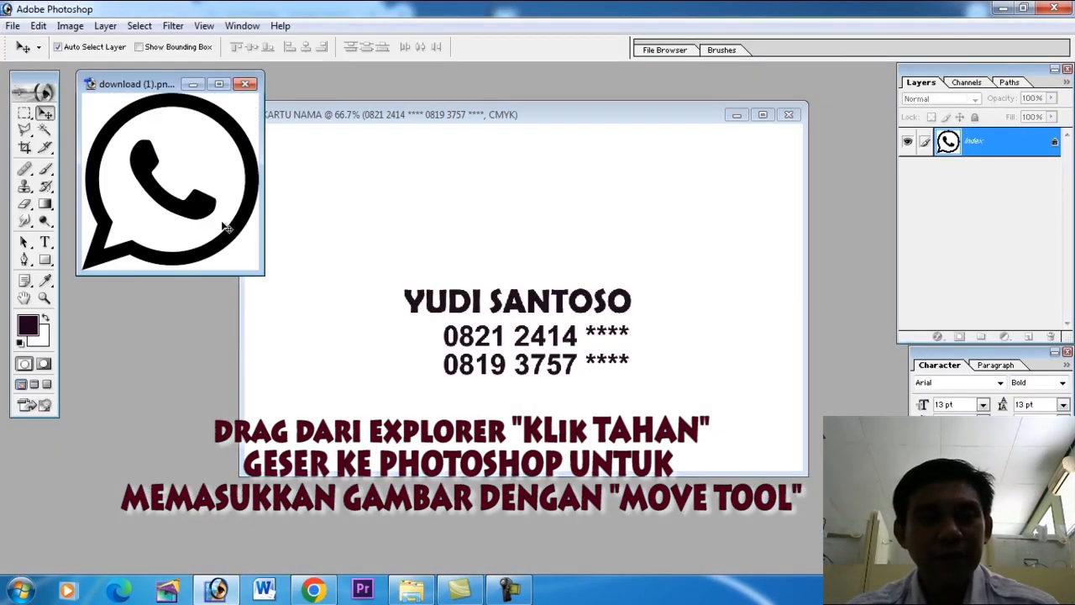
pyautogui.moveTo(325, 284); pyautogui.dragTo(389, 349)
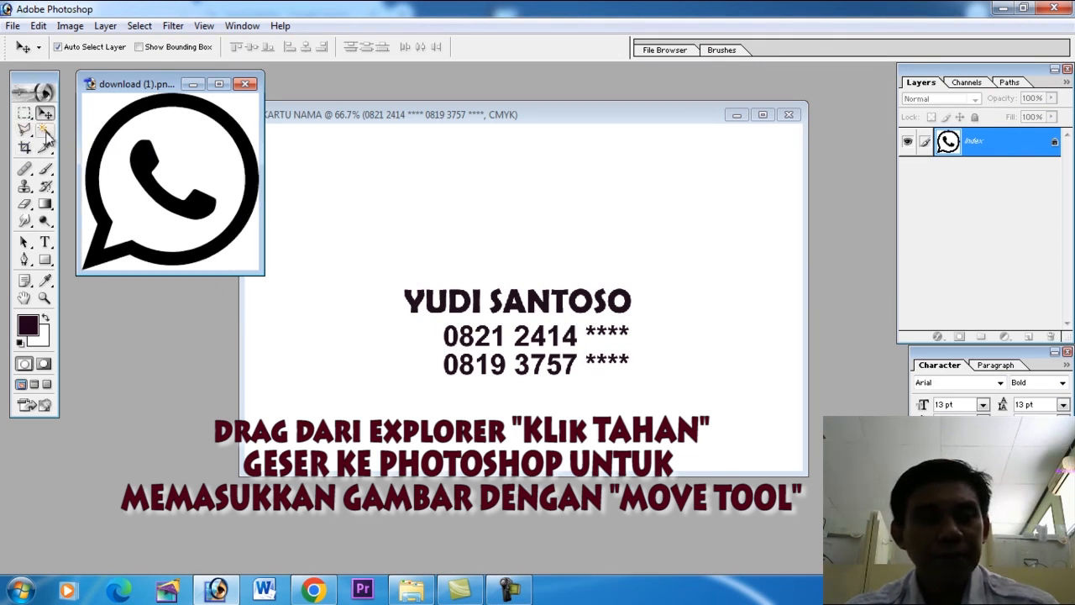
# Select the logo's black ring and handset with the Magic Wand and copy them onto the card beside the phone numbers.
pyautogui.click(44, 130)
pyautogui.click(118, 124)
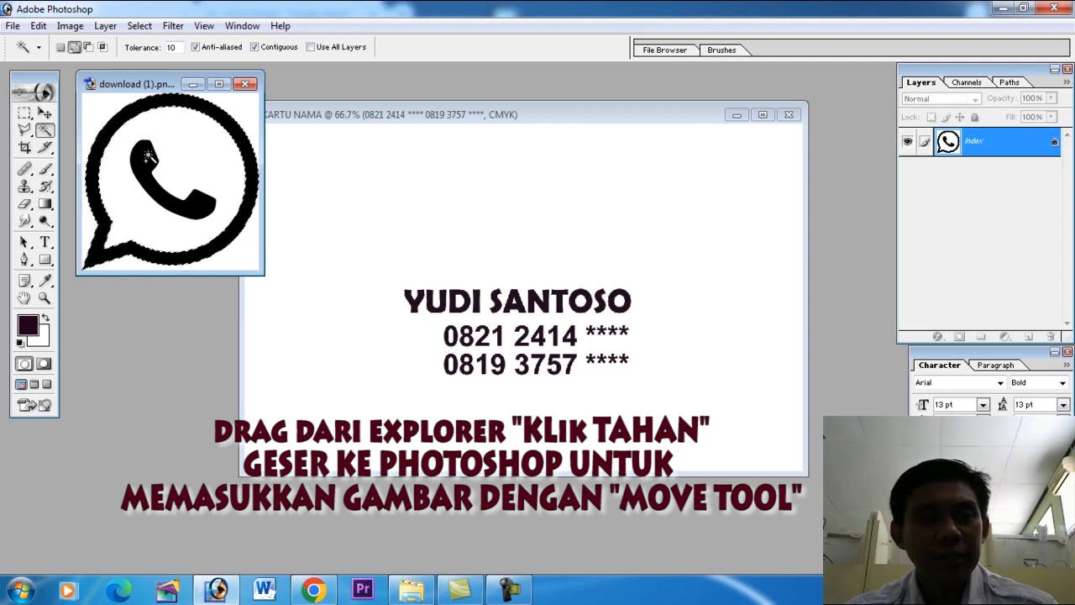
pyautogui.moveTo(168, 103); pyautogui.dragTo(355, 263)
pyautogui.click(44, 111)
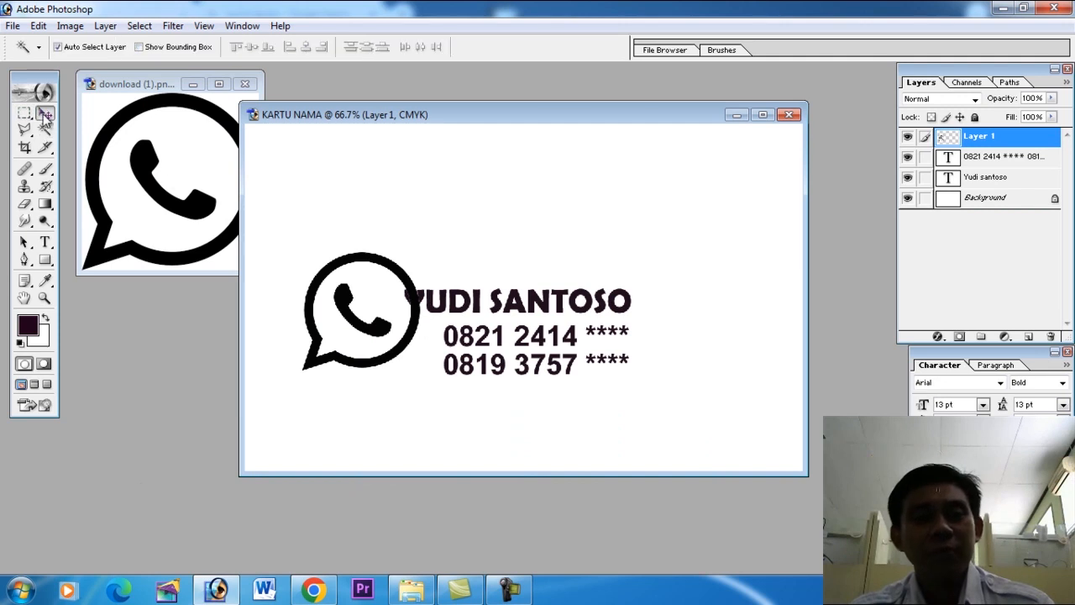
pyautogui.moveTo(403, 277); pyautogui.dragTo(411, 336)
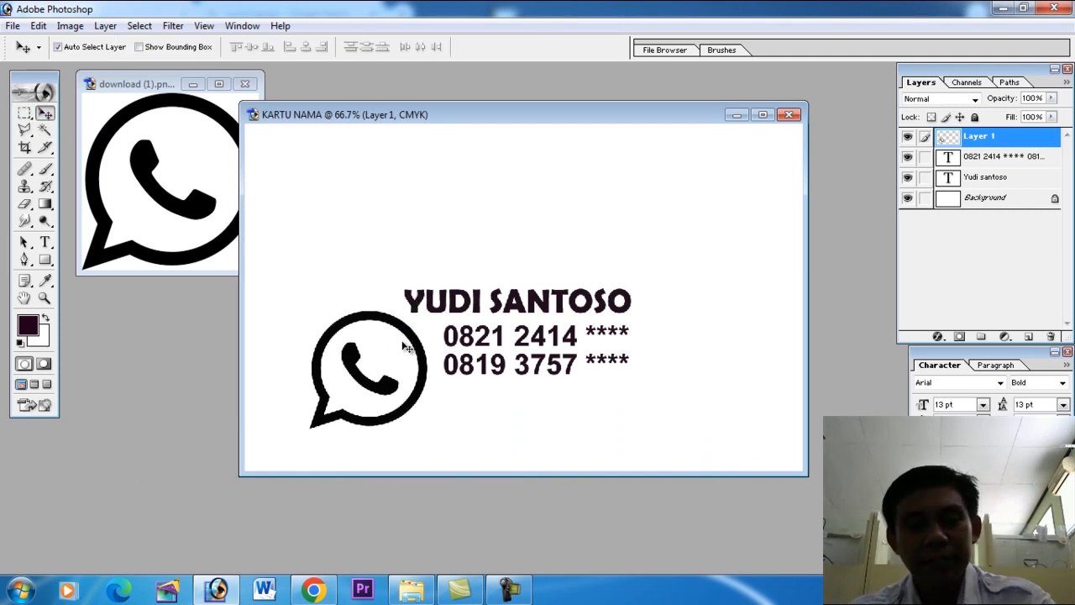
# Scale the WhatsApp logo on the card down proportionally to about the height of the two phone number lines.
pyautogui.hotkey('ctrl', 't')
pyautogui.moveTo(310, 429); pyautogui.dragTo(398, 379)
pyautogui.press('Return')
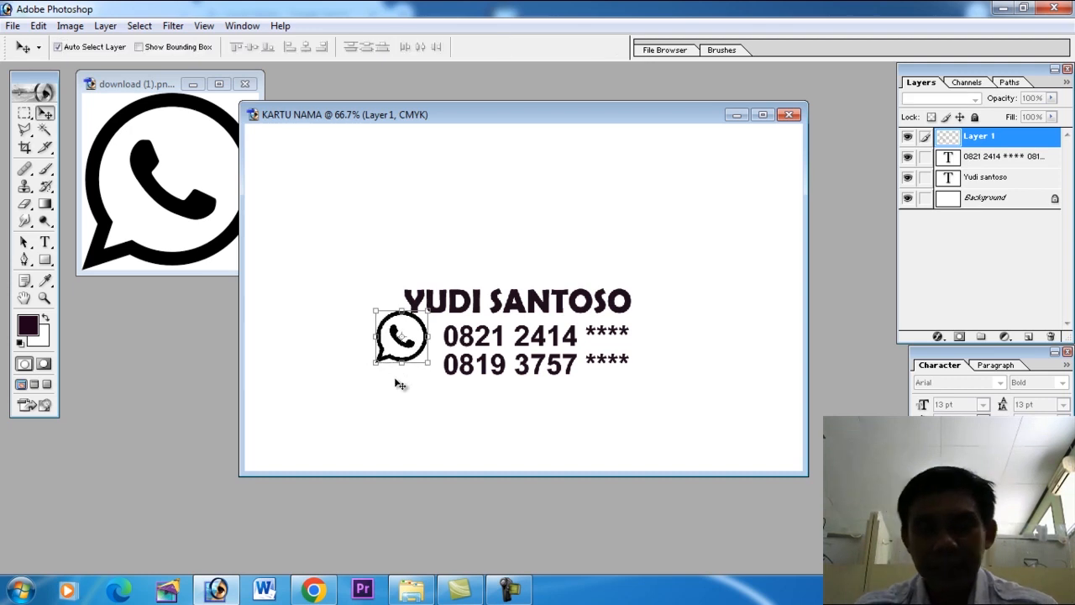
# Nudge the WhatsApp logo into place just before the two phone numbers, vertically centred on them.
pyautogui.hotkey('shift', 'Right')
pyautogui.hotkey('shift', 'Right')
pyautogui.hotkey('shift', 'Right')
pyautogui.hotkey('shift', 'Down')
pyautogui.hotkey('shift', 'Down')
pyautogui.hotkey('shift', 'Down')
pyautogui.press('Left')
pyautogui.press('Left')
pyautogui.press('Left')
pyautogui.press('Left')
pyautogui.press('Up')
pyautogui.press('Up')
pyautogui.press('Up')
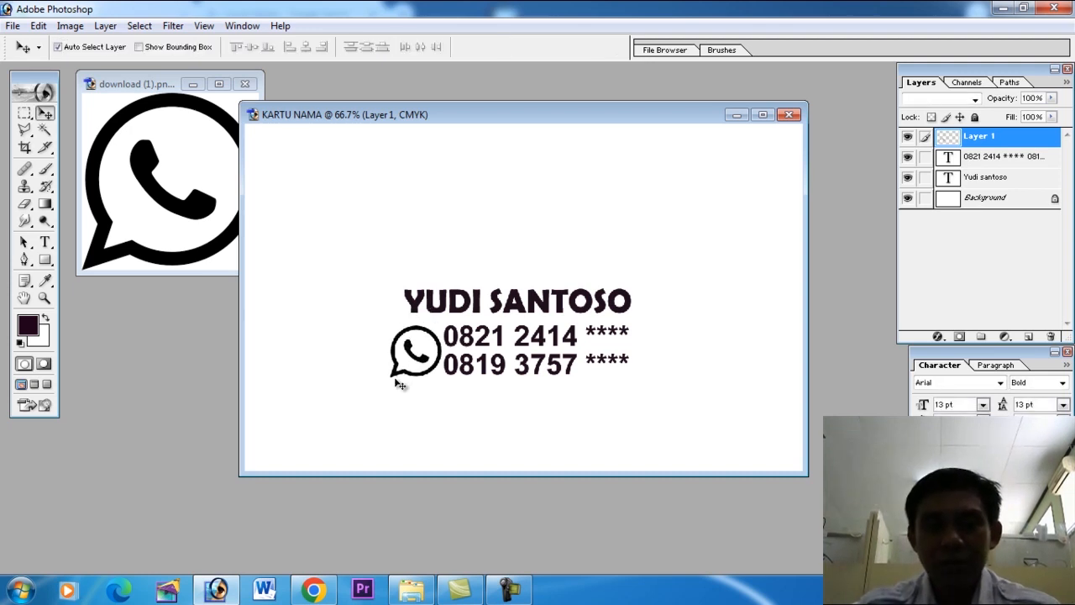
pyautogui.press('Left')
pyautogui.press('Left')
pyautogui.press('Left')
pyautogui.press('Left')
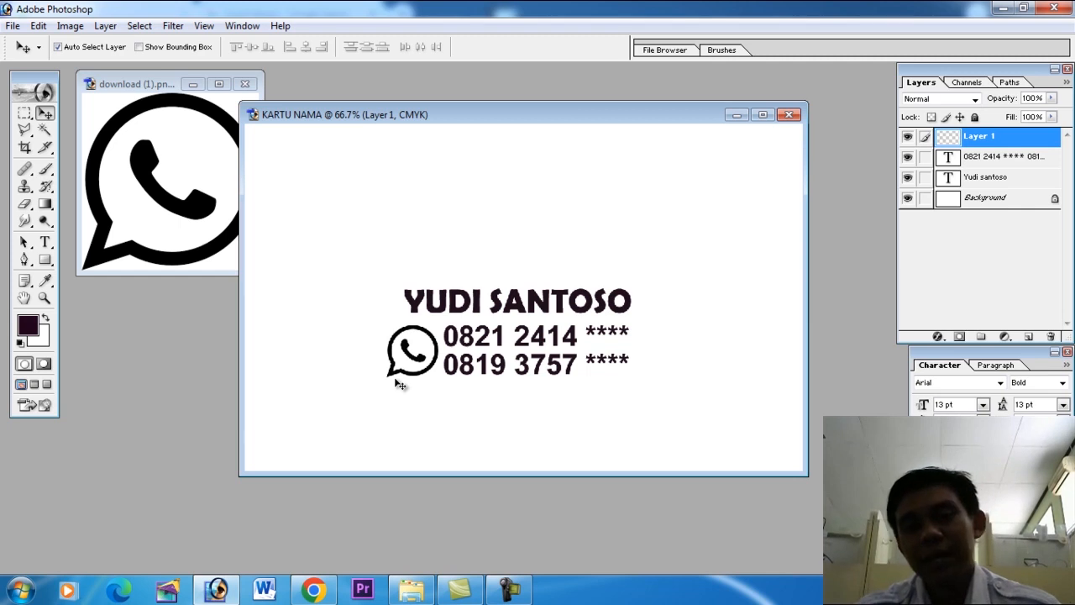
# Scale the phone number text proportionally to about 86.5% and centre it vertically beside the WhatsApp logo.
pyautogui.click(578, 364)
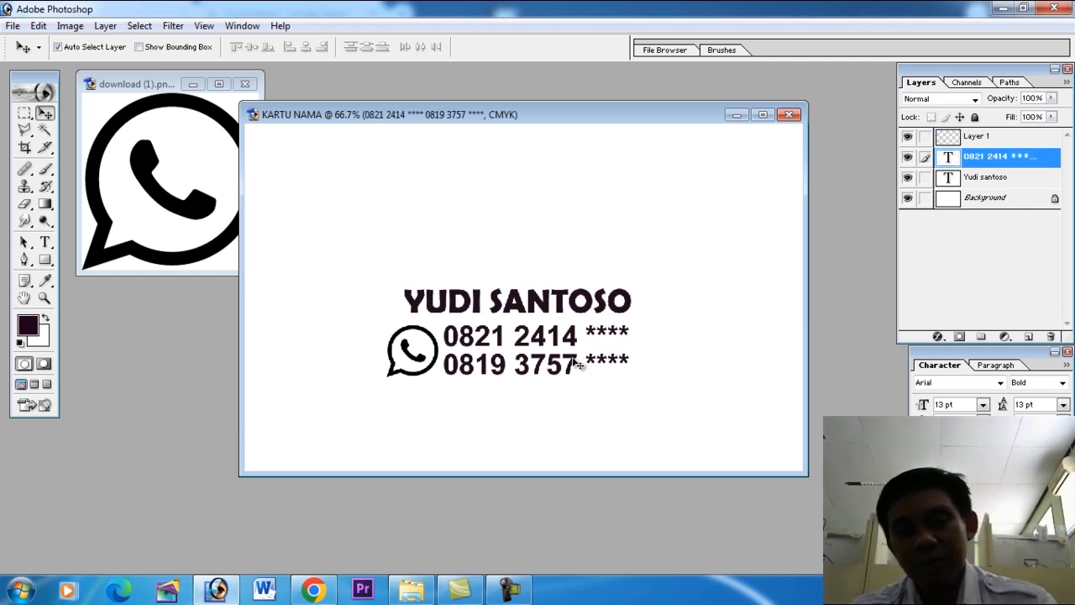
pyautogui.hotkey('ctrl', 't')
pyautogui.moveTo(636, 324); pyautogui.dragTo(612, 337)
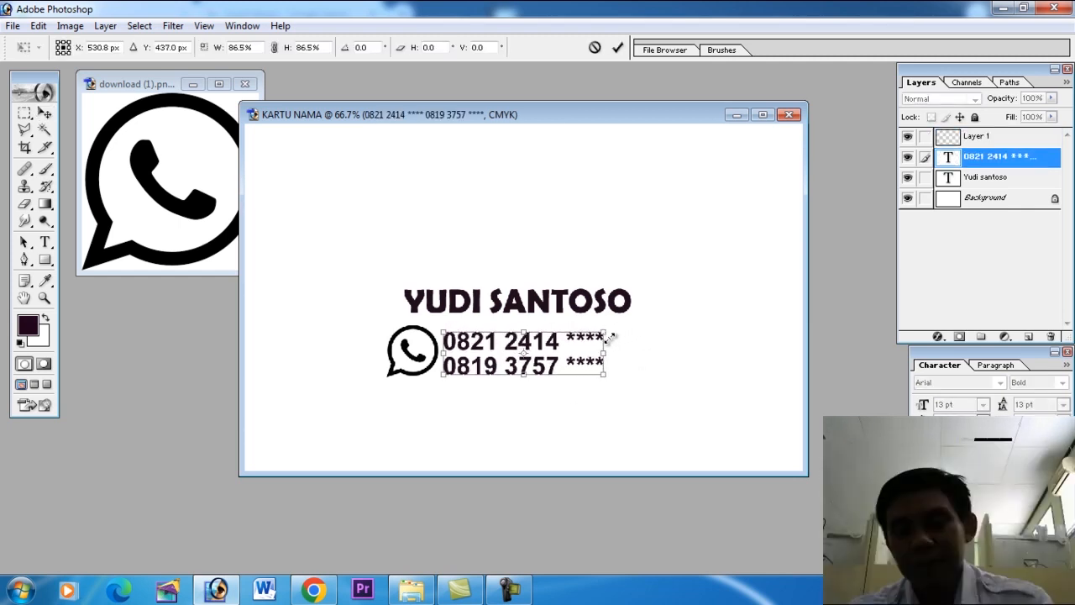
pyautogui.press('Return')
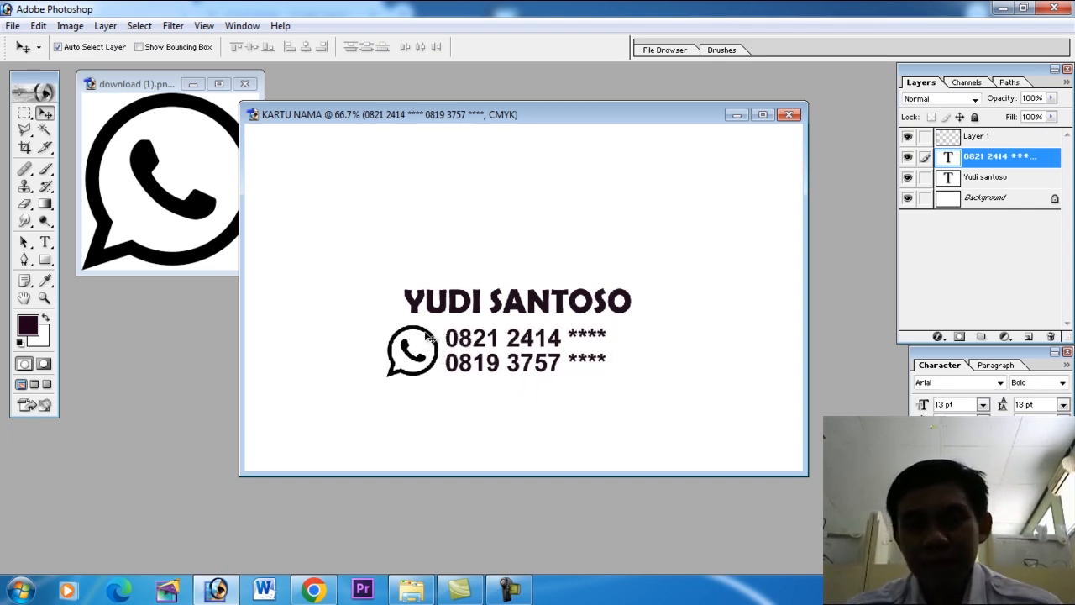
# Link the logo layer to the phone number layer and shift both right to sit directly under the name.
pyautogui.click(925, 138)
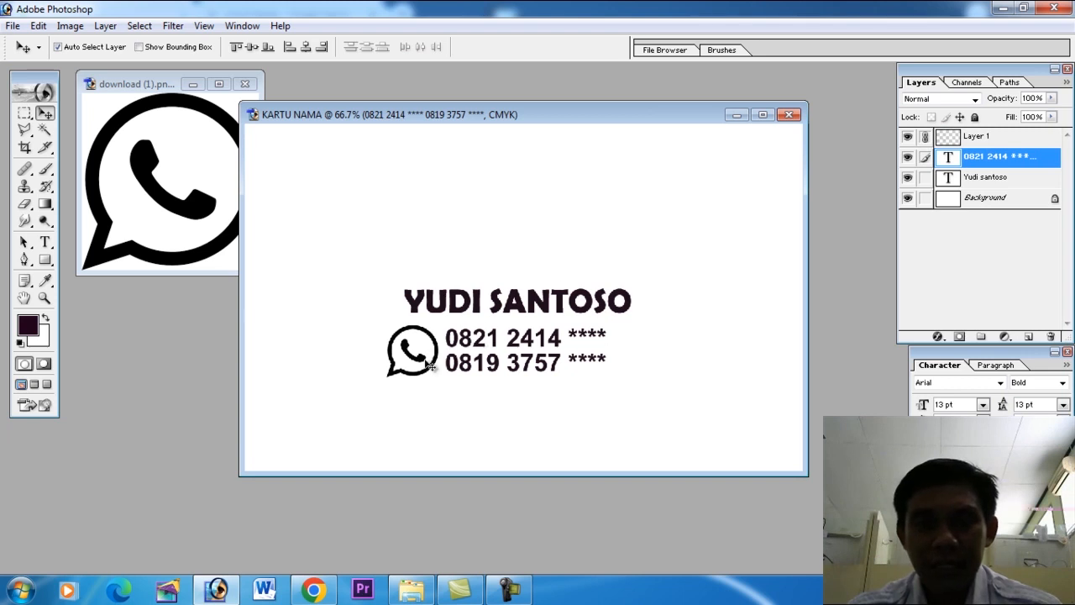
pyautogui.moveTo(426, 361); pyautogui.dragTo(441, 358)
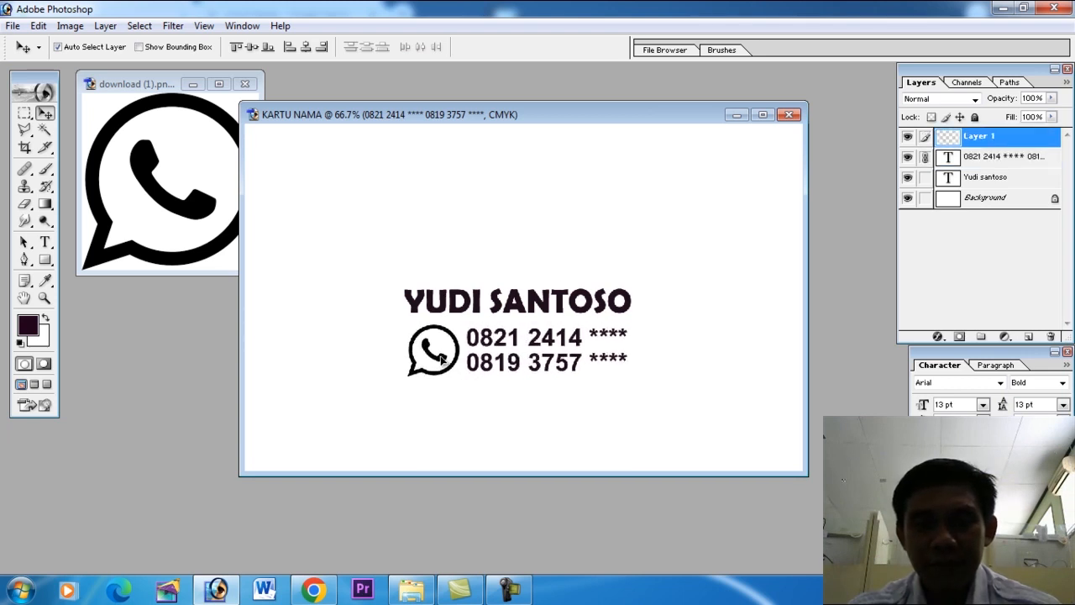
# Close the download (1).png logo document without saving changes.
pyautogui.click(210, 238)
pyautogui.click(248, 83)
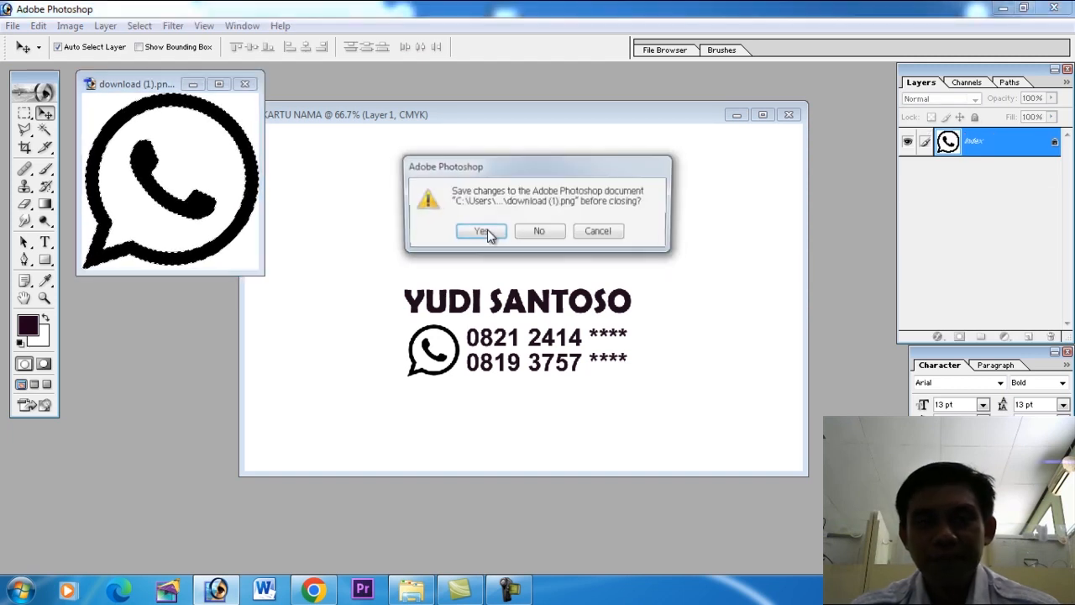
pyautogui.click(544, 234)
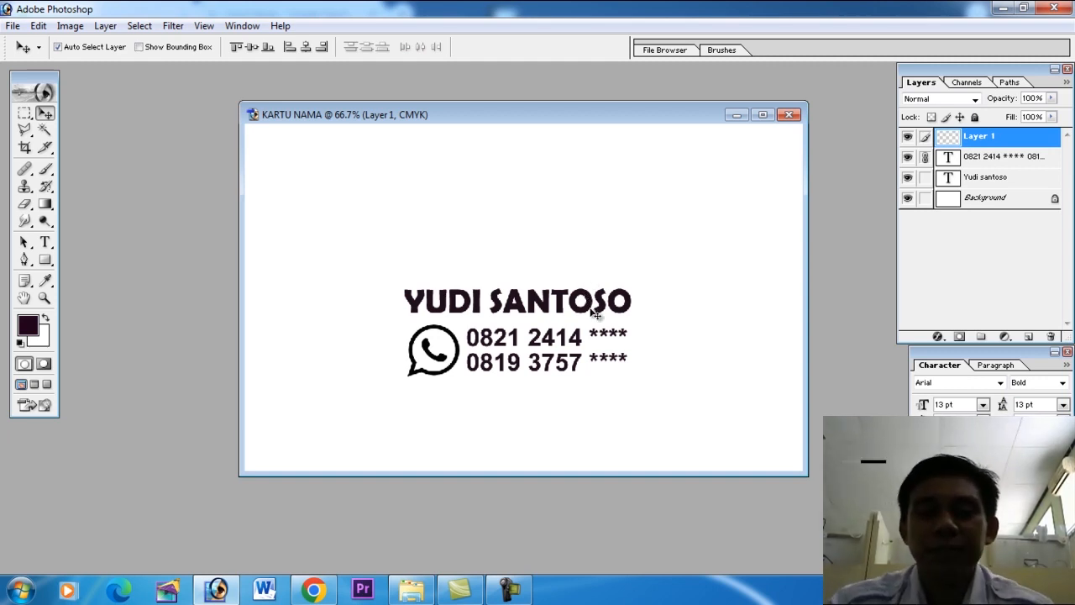
# Switch to the WhatsApp chat in Chrome and copy the phrase "menyewakan bus pariwisata" from the client's message.
pyautogui.click(312, 590)
pyautogui.moveTo(1072, 288); pyautogui.dragTo(1074, 336)
pyautogui.moveTo(452, 393); pyautogui.dragTo(601, 392)
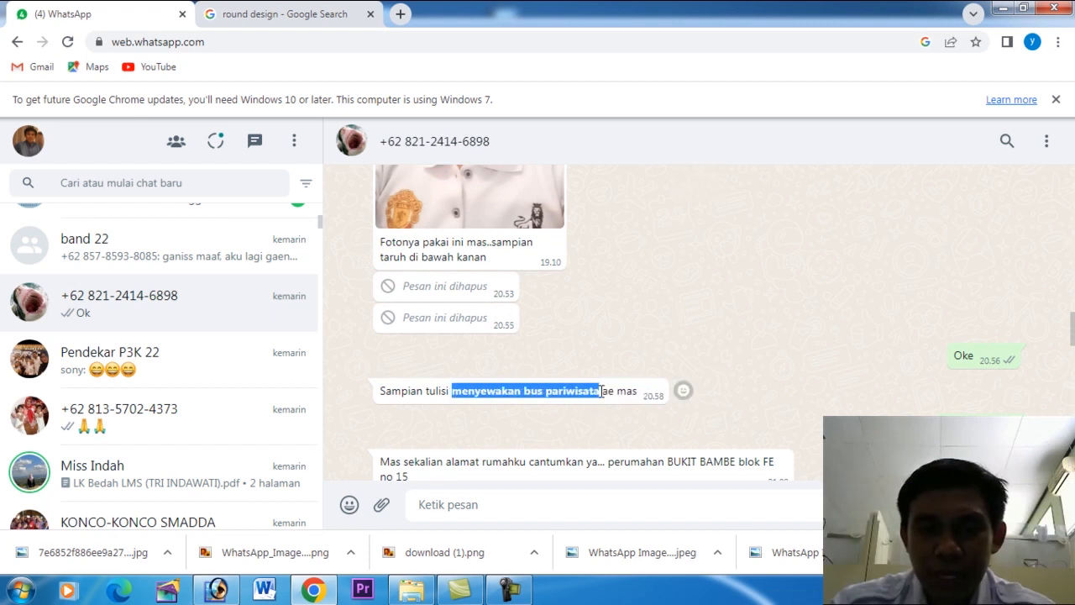
pyautogui.rightClick(584, 393)
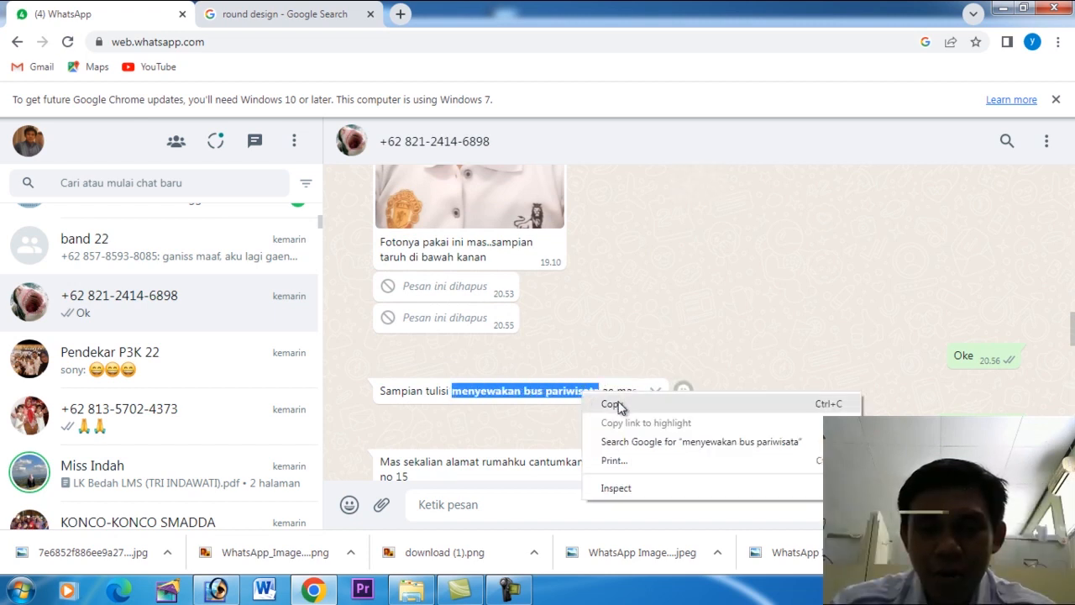
pyautogui.click(613, 404)
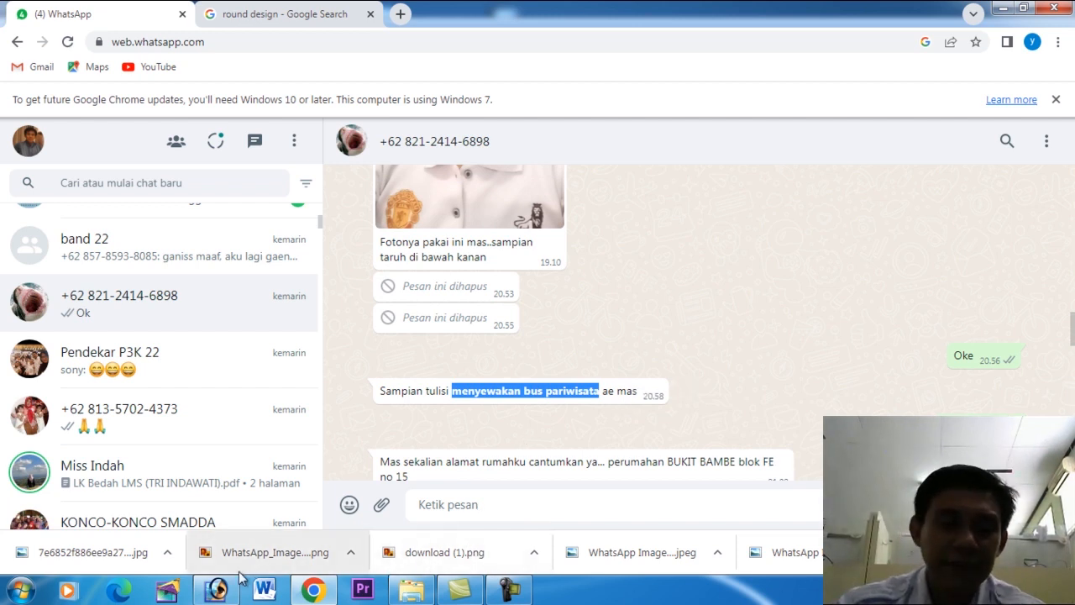
# Paste the copied phrase in Photoshop as a new text layer and position it centrally above the name.
pyautogui.click(216, 590)
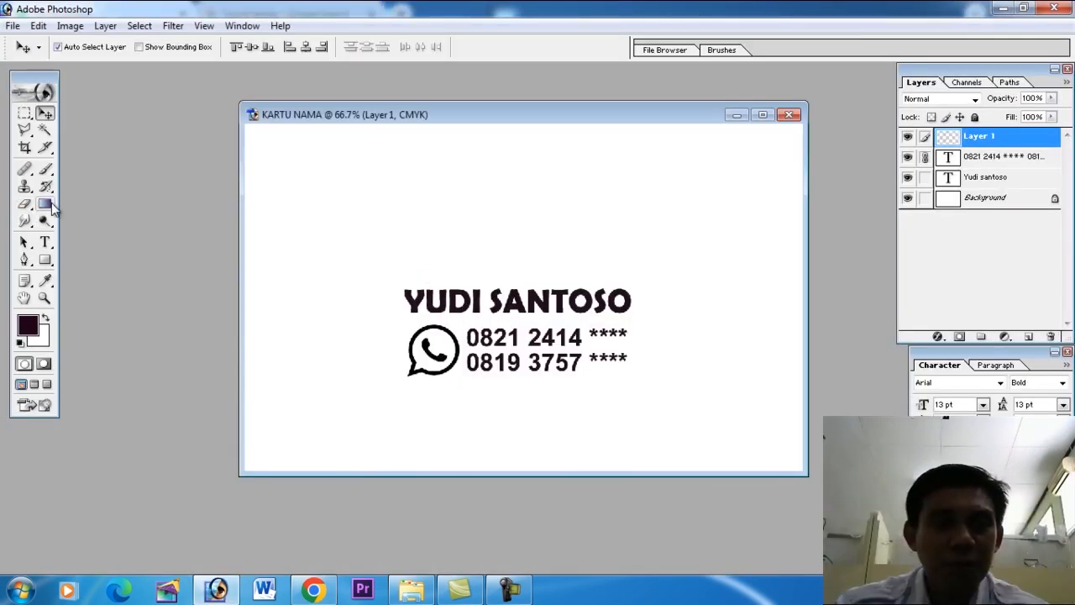
pyautogui.click(45, 242)
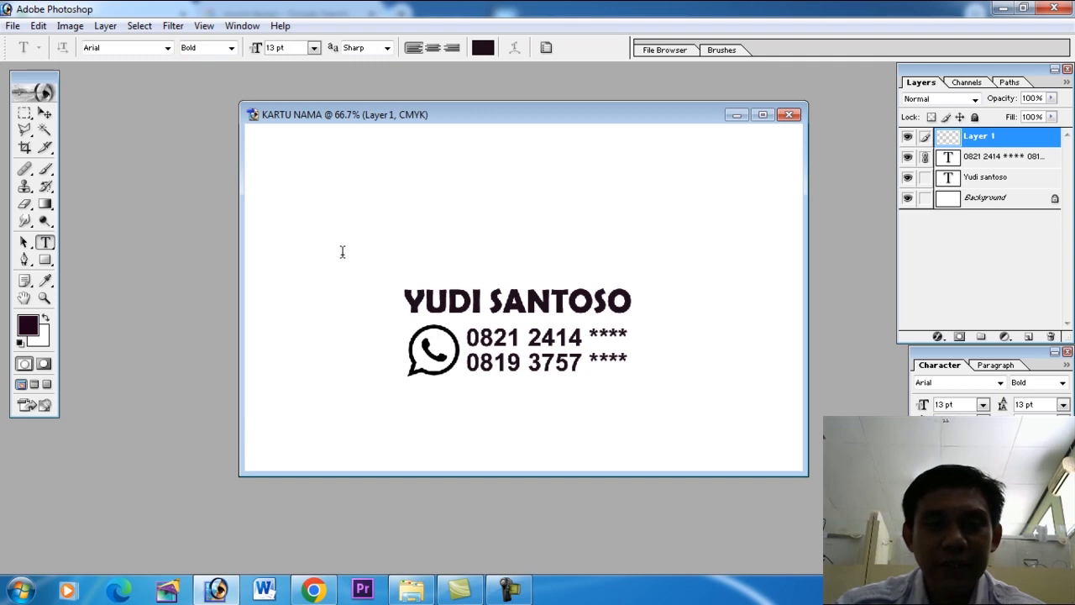
pyautogui.click(448, 277)
pyautogui.write('MENYEWAKAN BUS PARIWISATA')
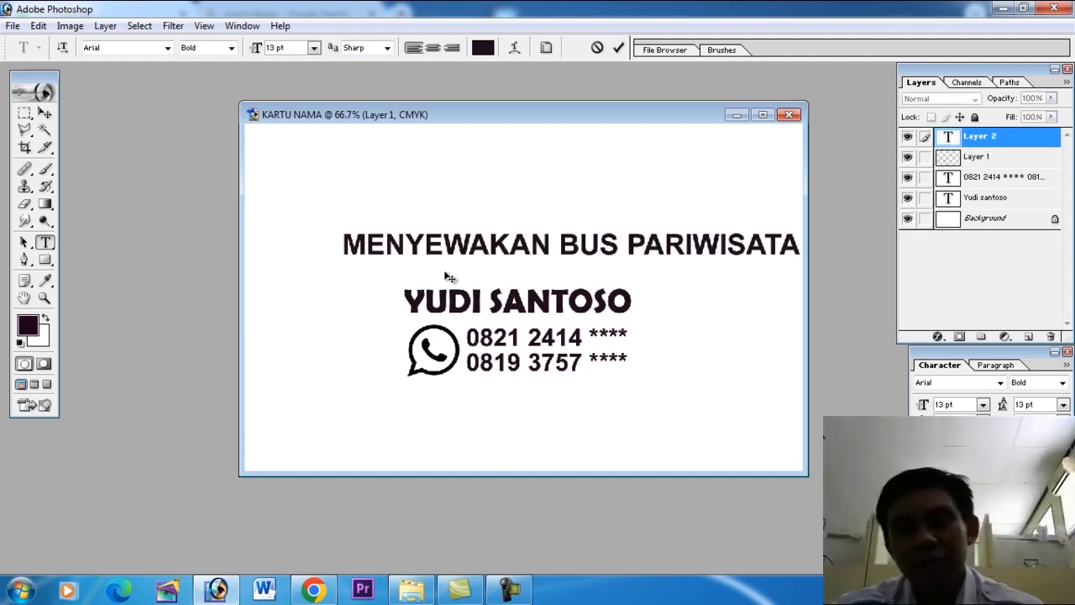
pyautogui.click(45, 112)
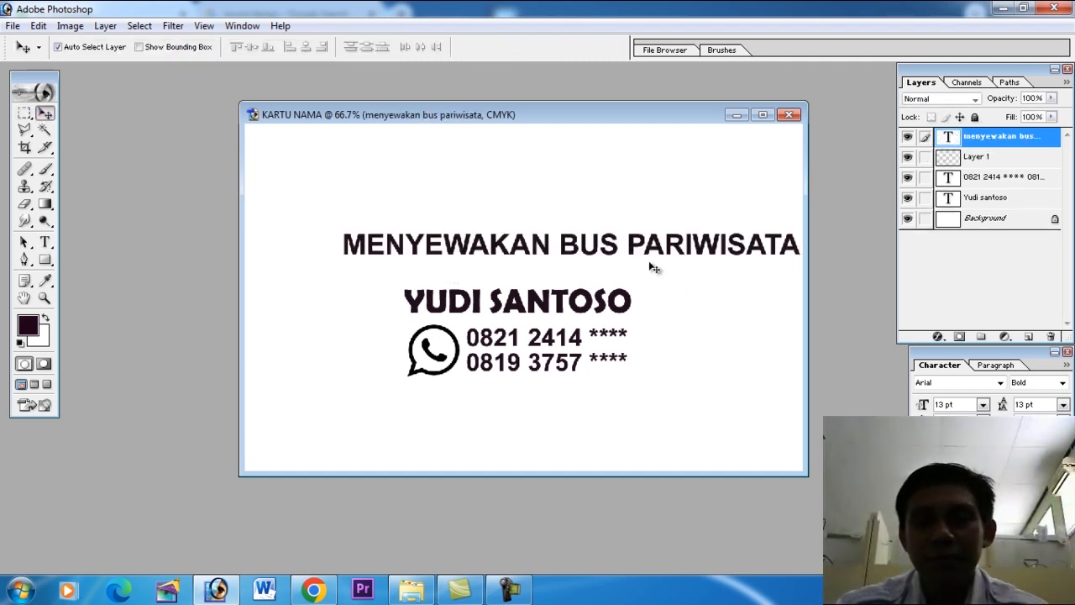
pyautogui.moveTo(645, 244); pyautogui.dragTo(603, 254)
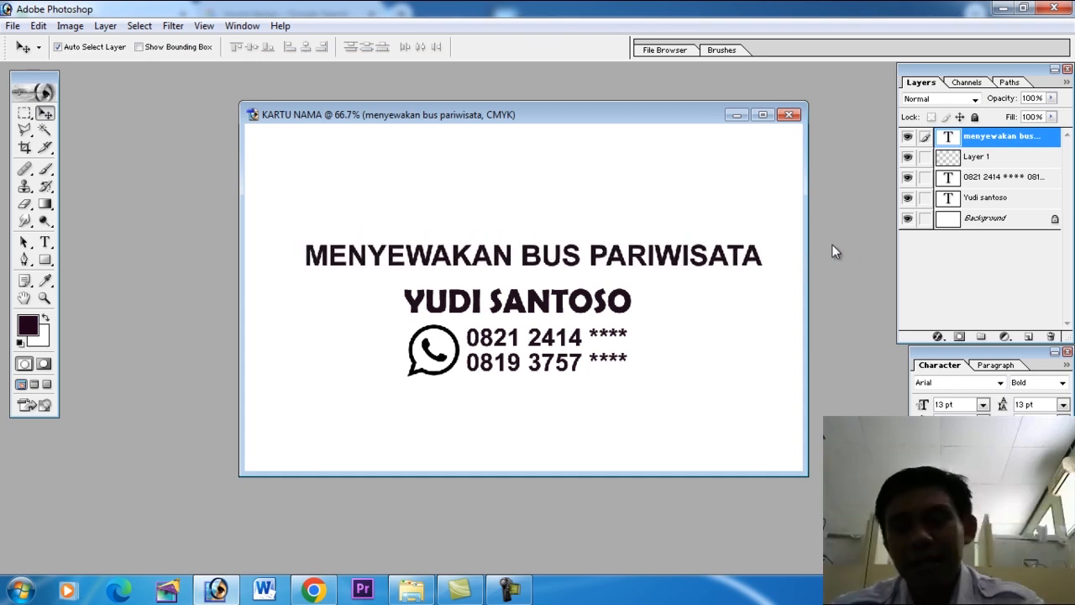
# Scale the MENYEWAKAN BUS PARIWISATA text down proportionally and nudge it right and down to centre it closely above the name.
pyautogui.hotkey('ctrl', 't')
pyautogui.moveTo(765, 242); pyautogui.dragTo(690, 258)
pyautogui.press('Return')
pyautogui.hotkey('shift', 'Right')
pyautogui.hotkey('shift', 'Right')
pyautogui.hotkey('shift', 'Right')
pyautogui.hotkey('shift', 'Right')
pyautogui.hotkey('shift', 'Right')
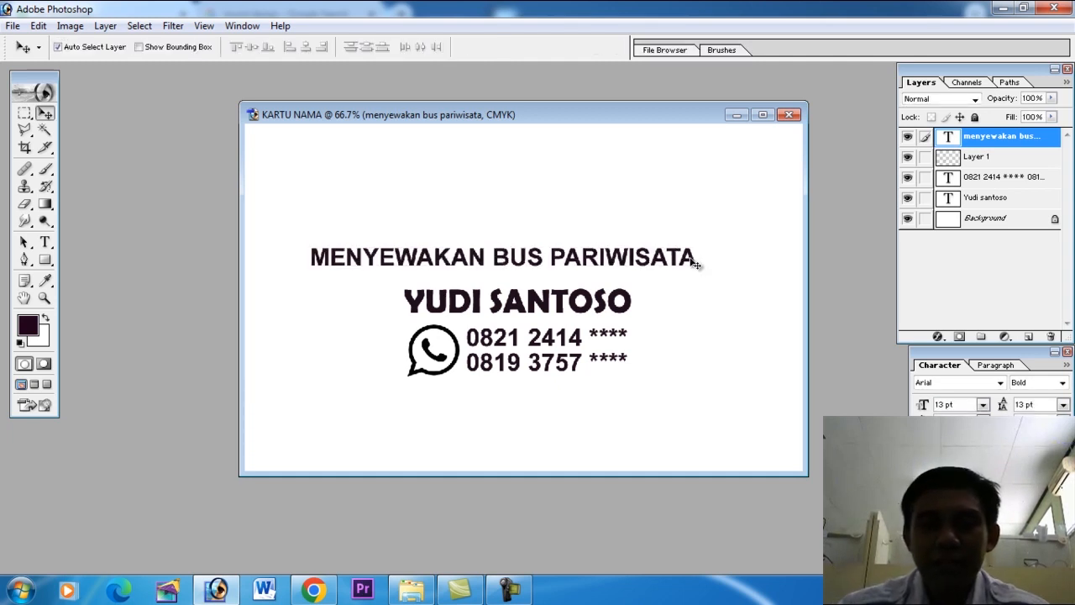
pyautogui.hotkey('shift', 'Down')
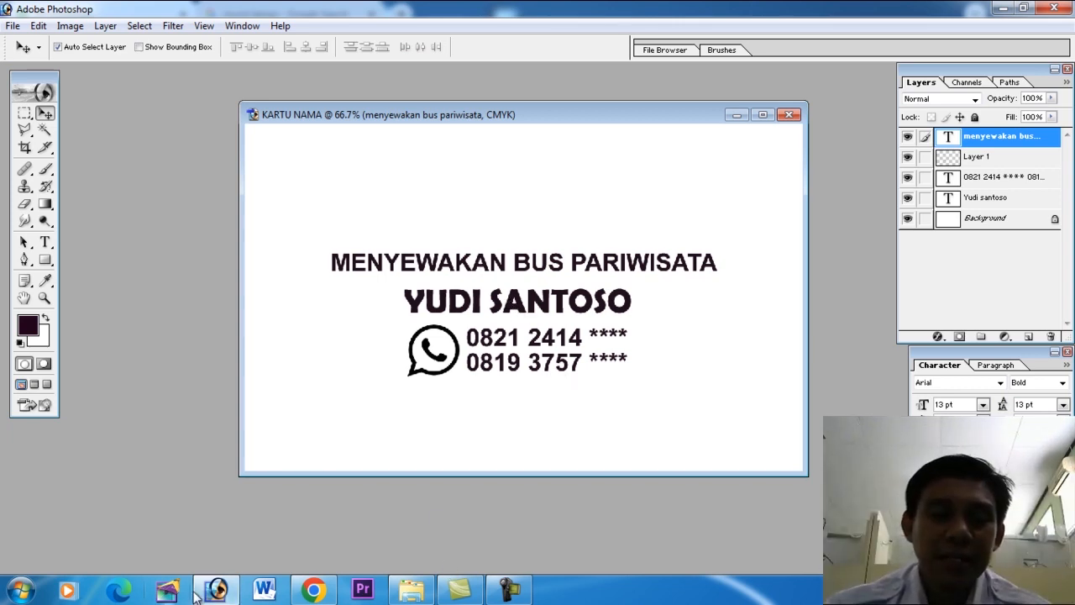
# Switch to the WhatsApp chat in Chrome and copy the home address from the client's message.
pyautogui.click(312, 590)
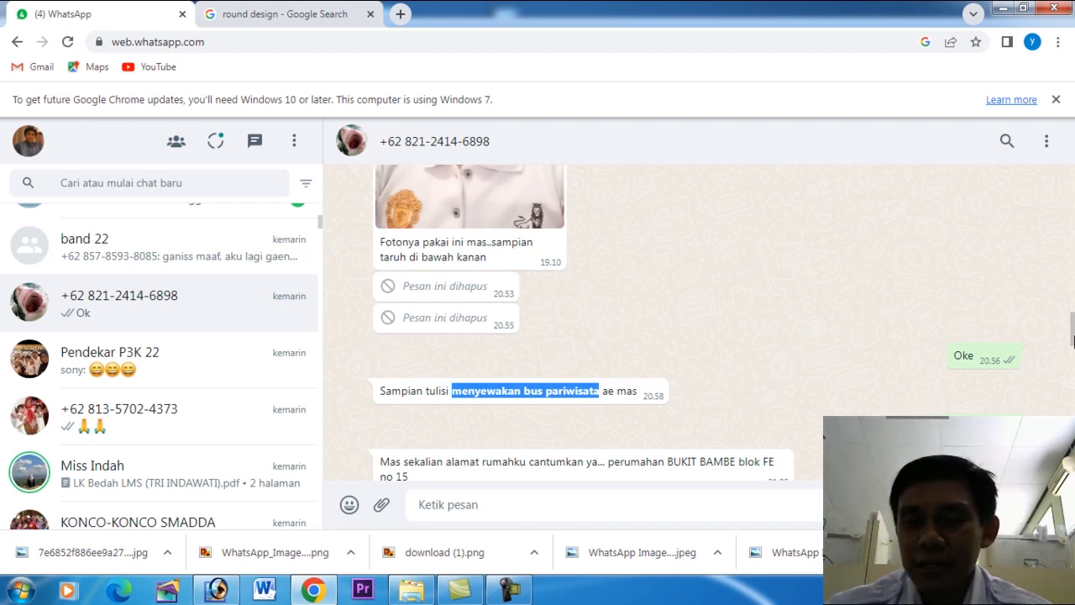
pyautogui.moveTo(608, 467); pyautogui.dragTo(411, 376)
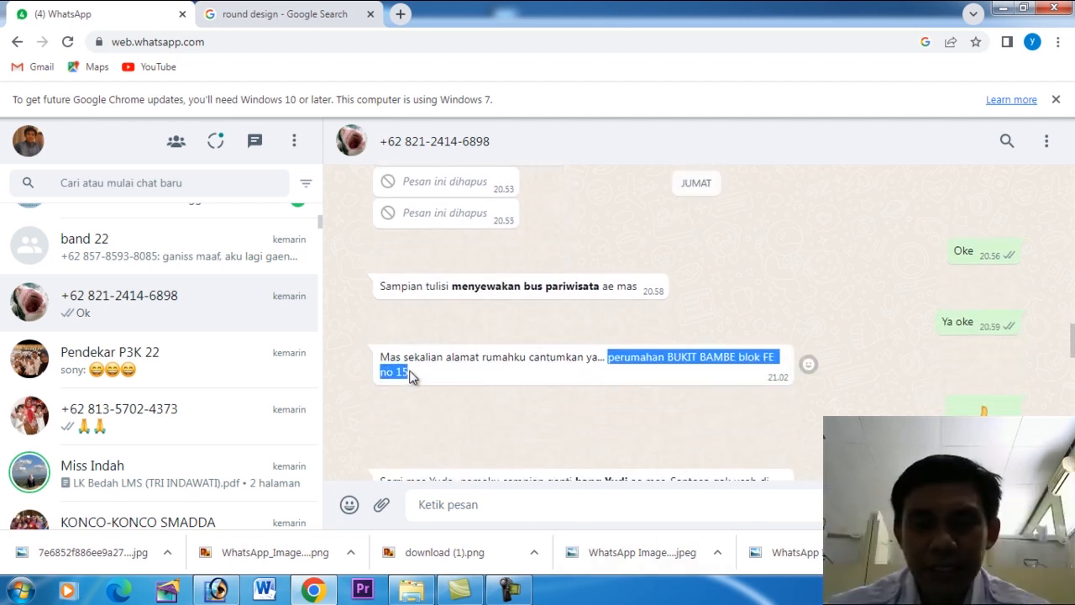
pyautogui.rightClick(642, 361)
pyautogui.click(664, 375)
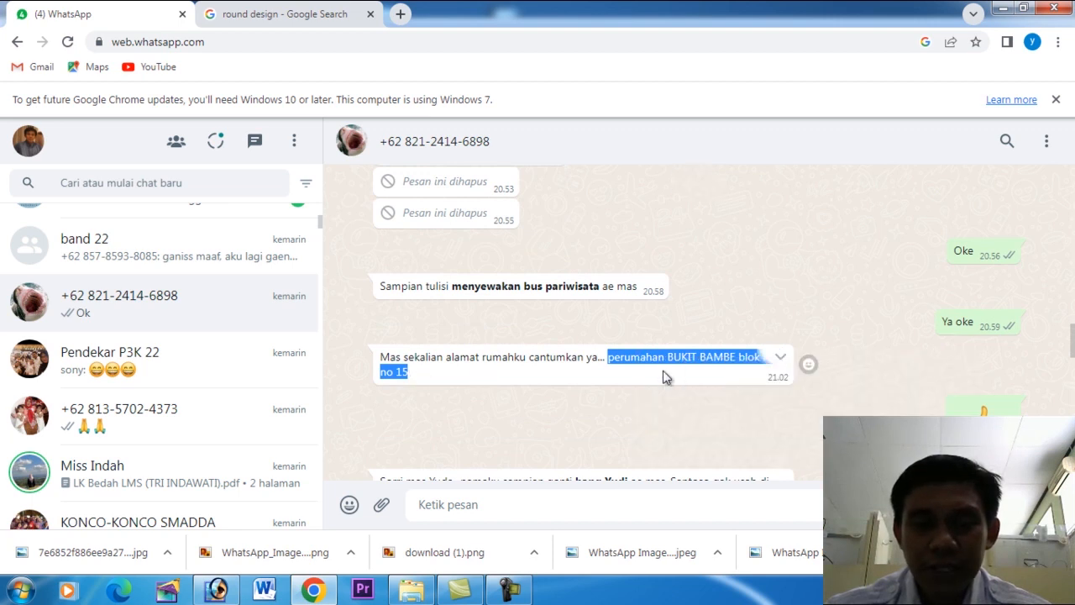
# Switch to Photoshop and paste the copied address as a new text layer near the bottom of the card.
pyautogui.click(217, 592)
pyautogui.press('t')
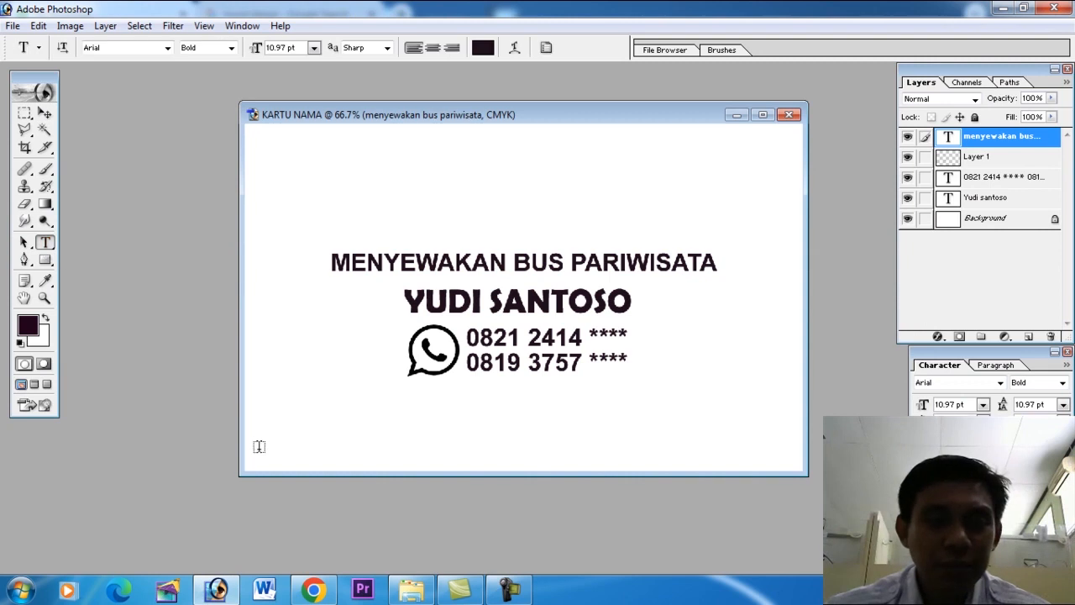
pyautogui.click(293, 438)
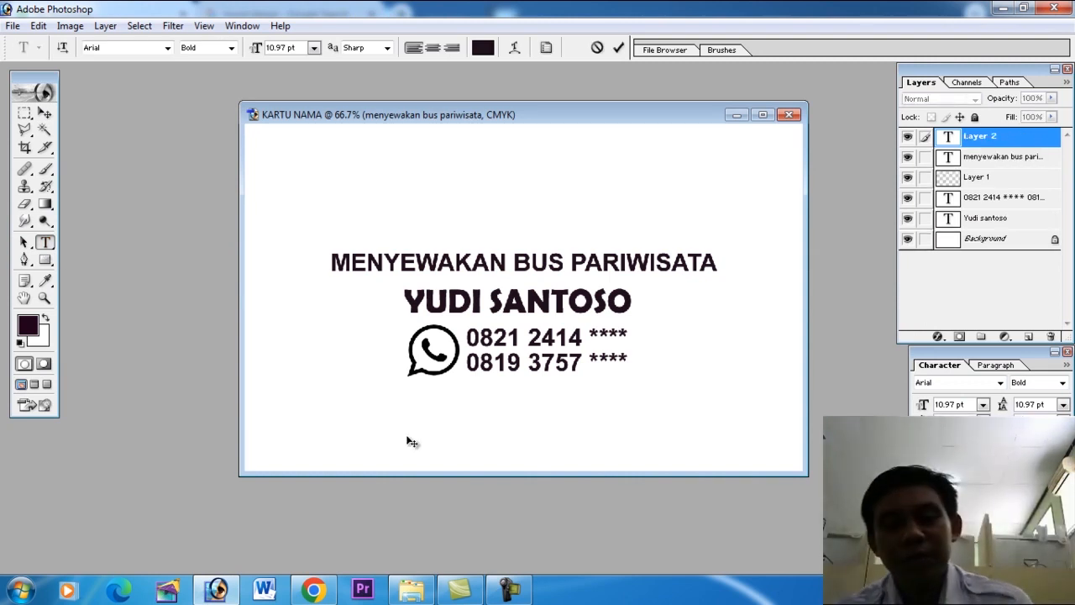
pyautogui.write('PERUMAHAN BUKIT BAMBE B')
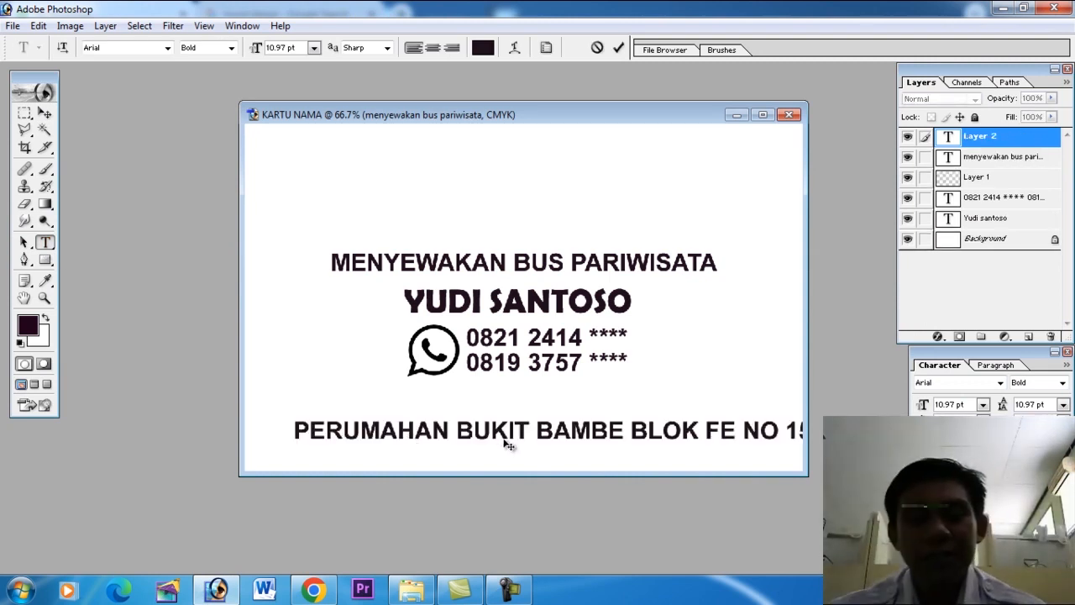
# Set the font size of the whole address line to 9 pt.
pyautogui.moveTo(295, 432); pyautogui.dragTo(354, 535)
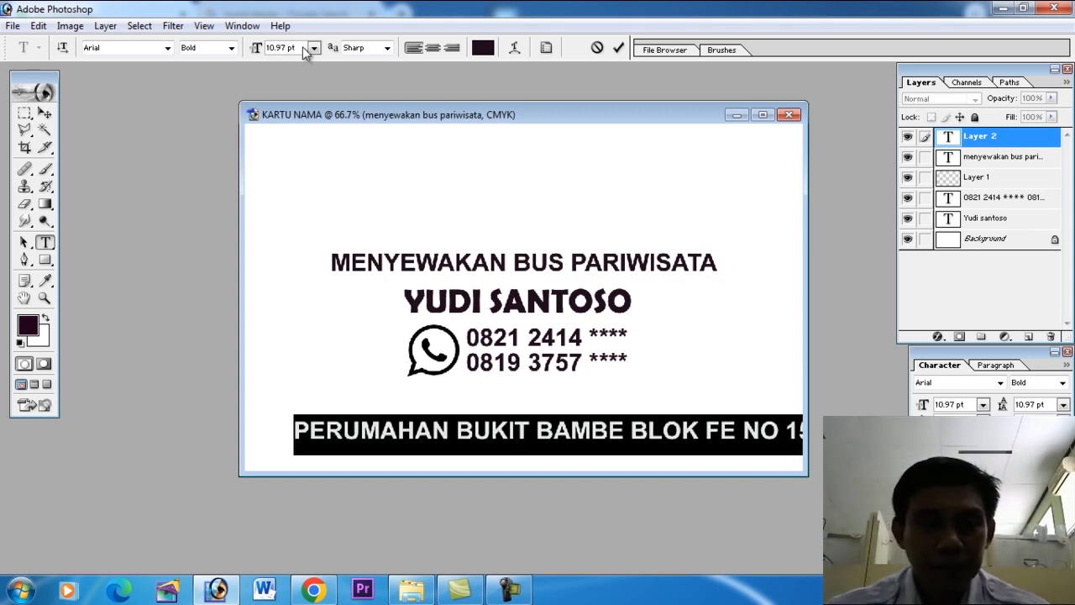
pyautogui.click(278, 47)
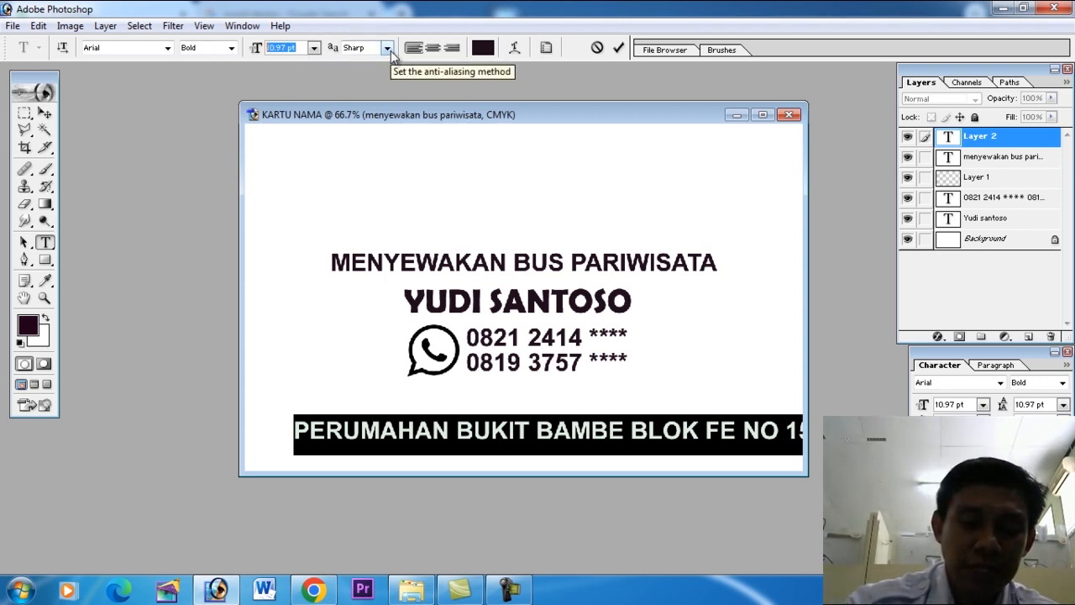
pyautogui.write('8')
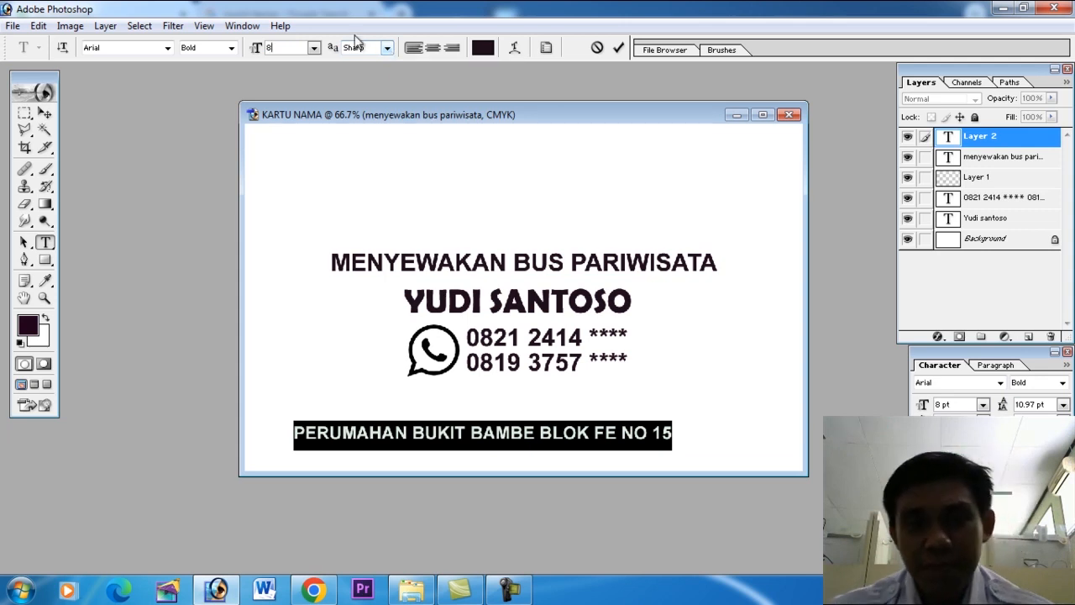
pyautogui.press('BackSpace')
pyautogui.write('9')
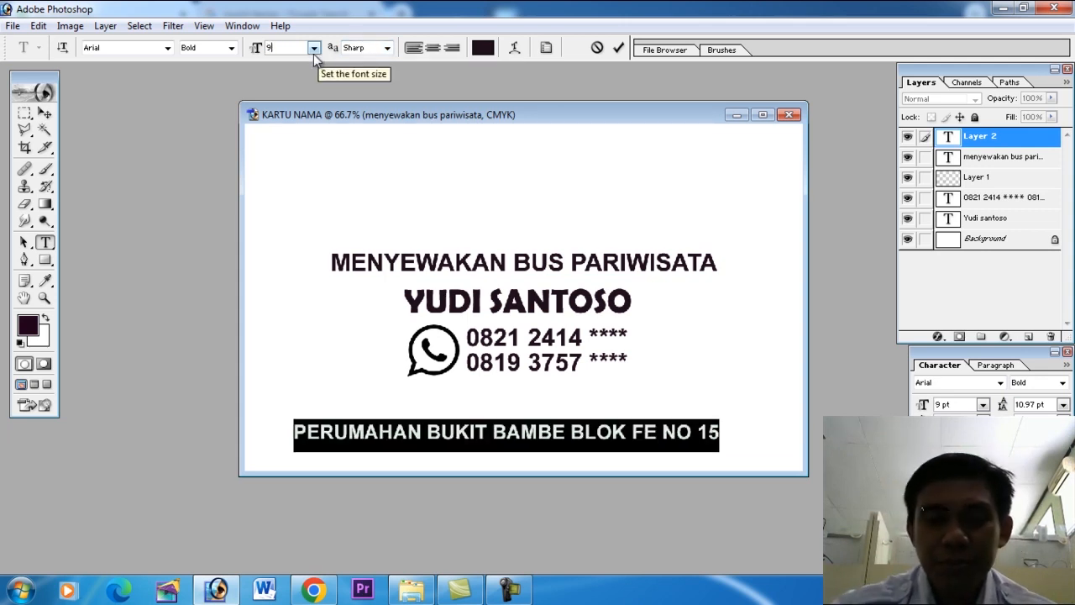
# Commit the address text and nudge it right and slightly down to centre it along the card's lower edge.
pyautogui.click(45, 113)
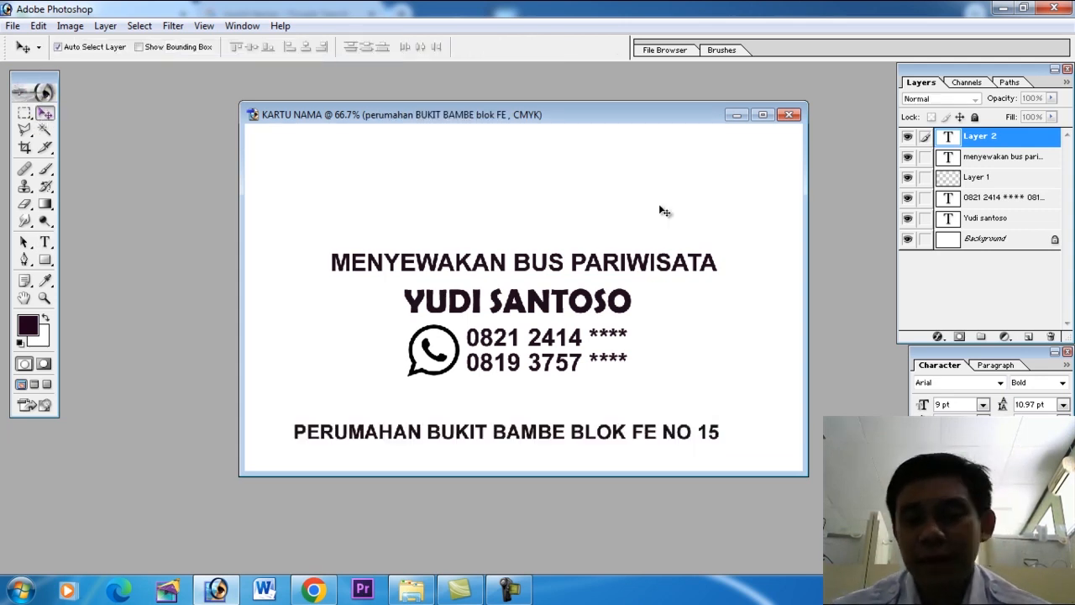
pyautogui.press('Right')
pyautogui.press('Right')
pyautogui.press('Right')
pyautogui.press('Right')
pyautogui.press('Right')
pyautogui.press('Right')
pyautogui.press('Right')
pyautogui.press('Right')
pyautogui.press('Right')
pyautogui.press('Right')
pyautogui.press('Right')
pyautogui.press('Right')
pyautogui.press('Right')
pyautogui.press('Right')
pyautogui.press('Right')
pyautogui.press('Right')
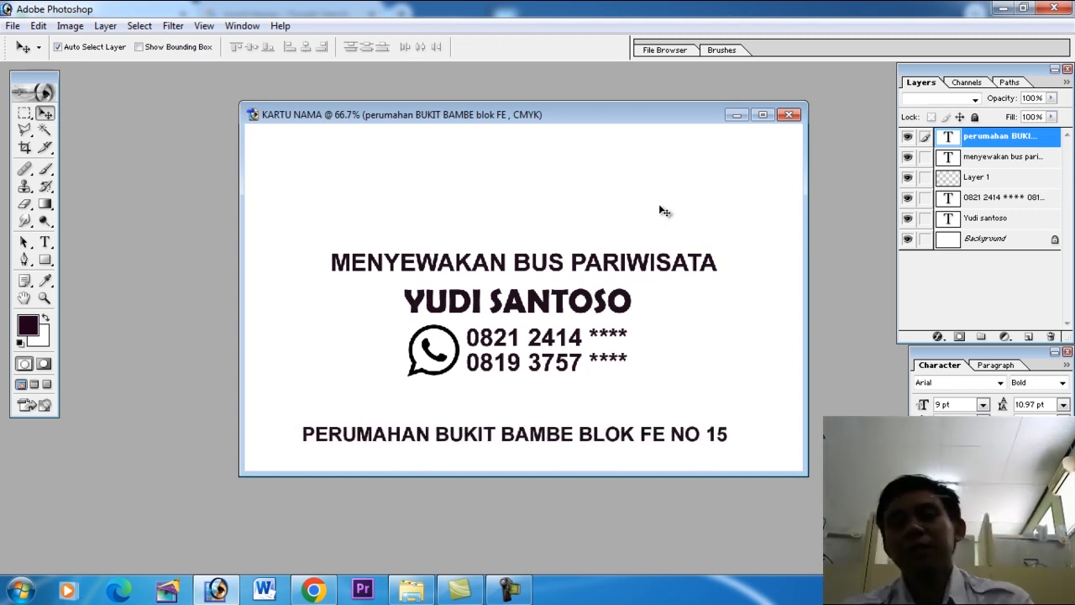
pyautogui.press('Down')
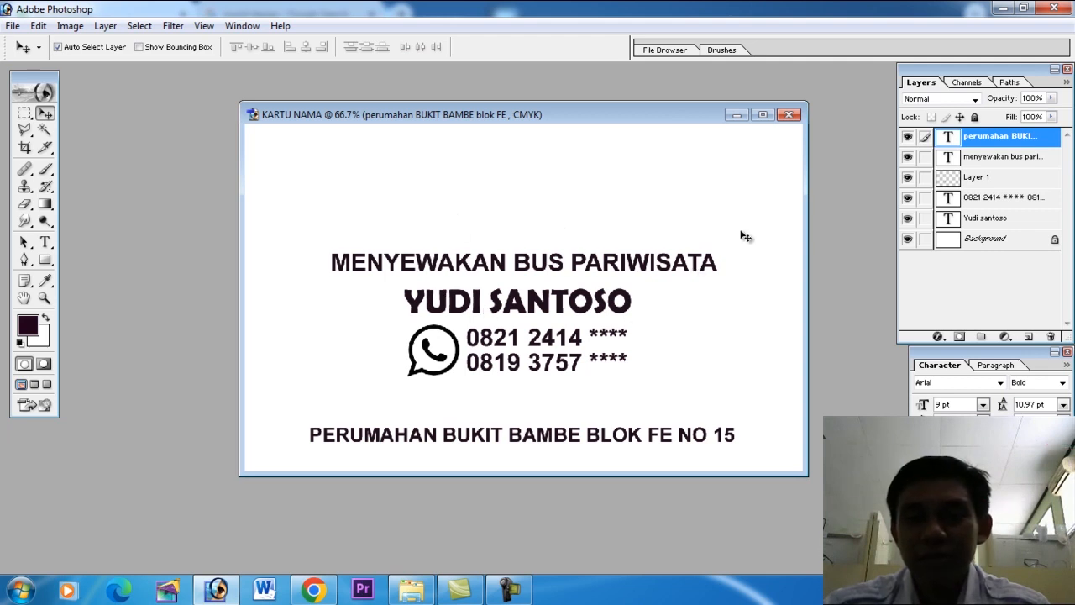
# Link the WhatsApp logo, phone number and name layers to the menyewakan bus pariwisata layer and nudge the group down towards the address.
pyautogui.click(1006, 162)
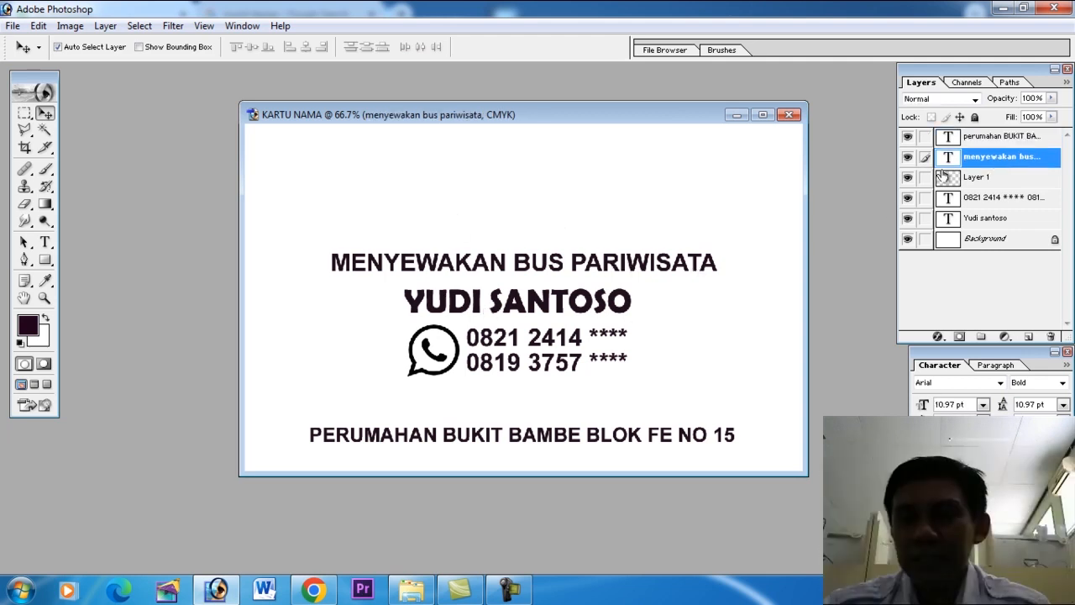
pyautogui.moveTo(925, 181); pyautogui.dragTo(926, 220)
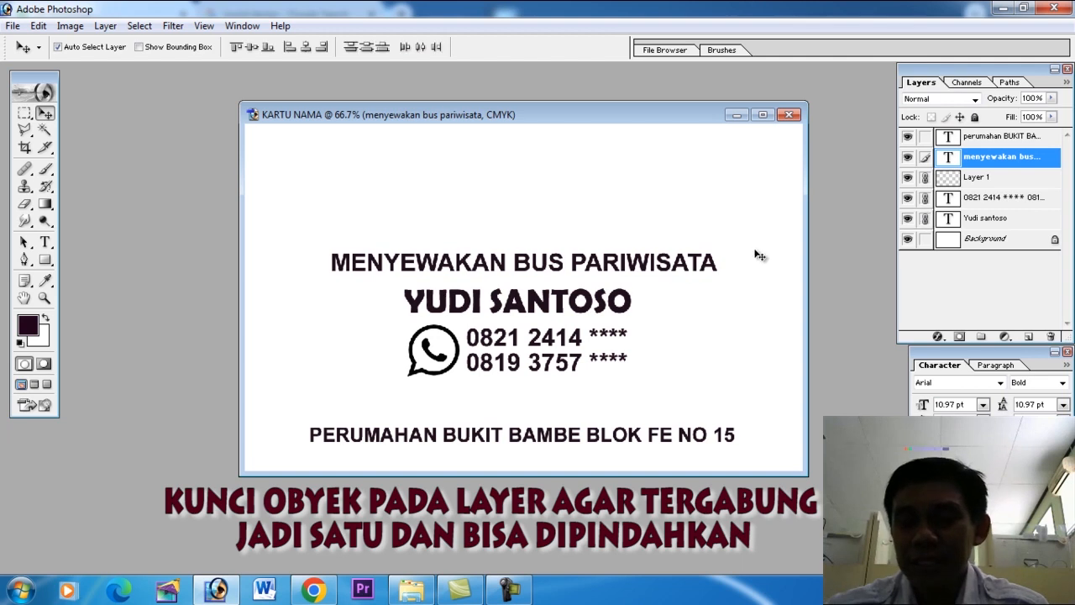
pyautogui.press('Down')
pyautogui.press('Down')
pyautogui.press('Down')
pyautogui.press('Down')
pyautogui.press('Down')
pyautogui.press('Down')
pyautogui.press('Down')
pyautogui.press('Down')
pyautogui.press('Down')
pyautogui.press('Down')
pyautogui.press('Down')
pyautogui.press('Down')
pyautogui.press('Down')
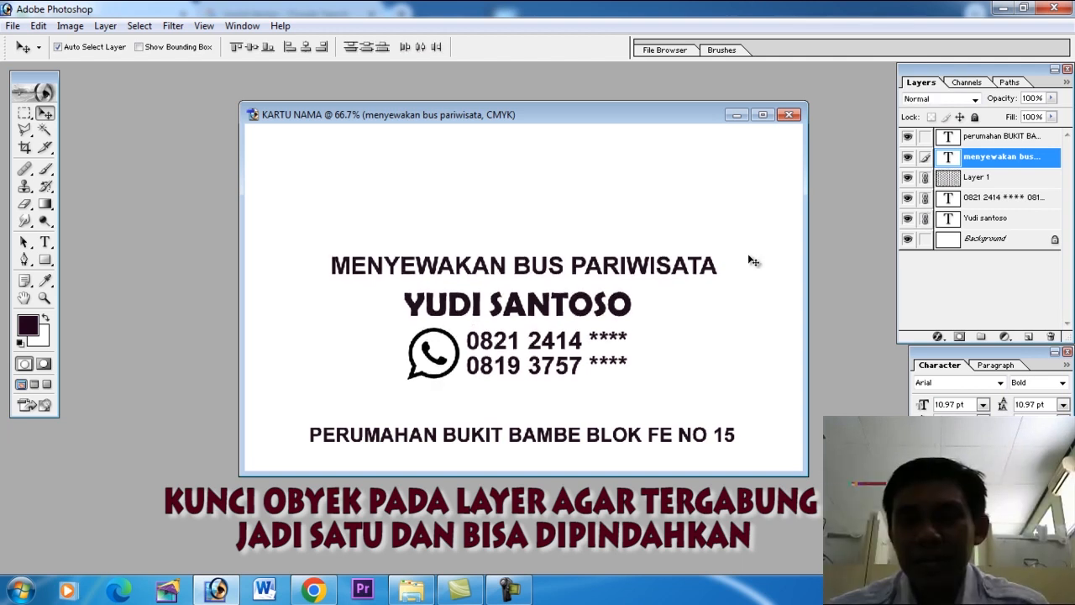
pyautogui.press('Down')
pyautogui.press('Down')
pyautogui.press('Down')
pyautogui.press('Down')
pyautogui.press('Down')
pyautogui.press('Down')
pyautogui.press('Down')
pyautogui.press('Down')
pyautogui.press('Down')
pyautogui.press('Down')
pyautogui.press('Down')
pyautogui.press('Down')
pyautogui.press('Down')
pyautogui.press('Down')
pyautogui.press('Down')
pyautogui.press('Down')
pyautogui.press('Down')
pyautogui.press('Down')
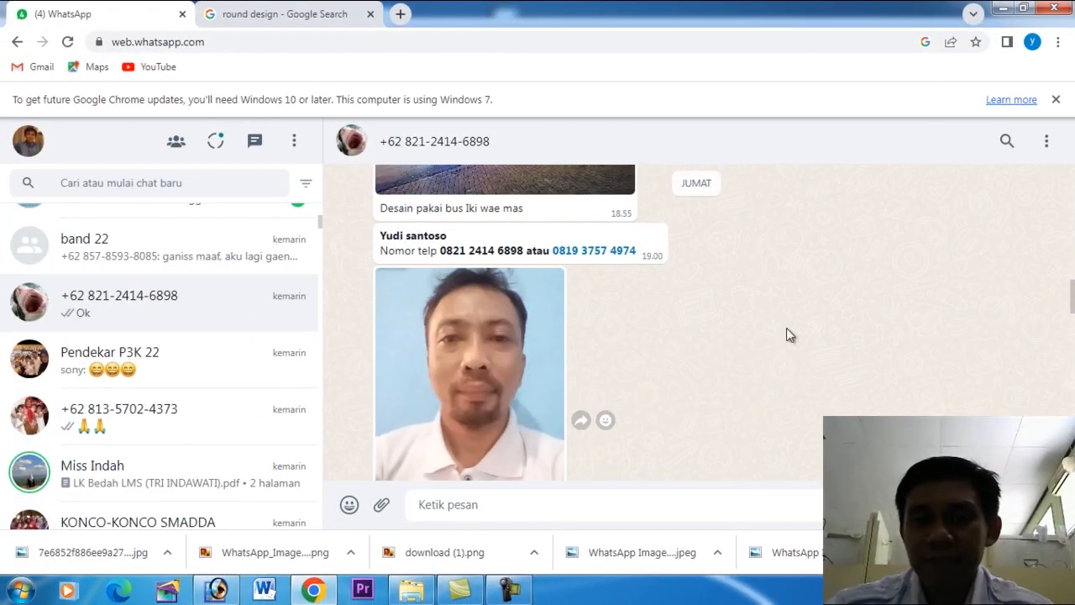
# Download the client's portrait photo and the bus photo from the WhatsApp chat in Chrome.
pyautogui.click(555, 284)
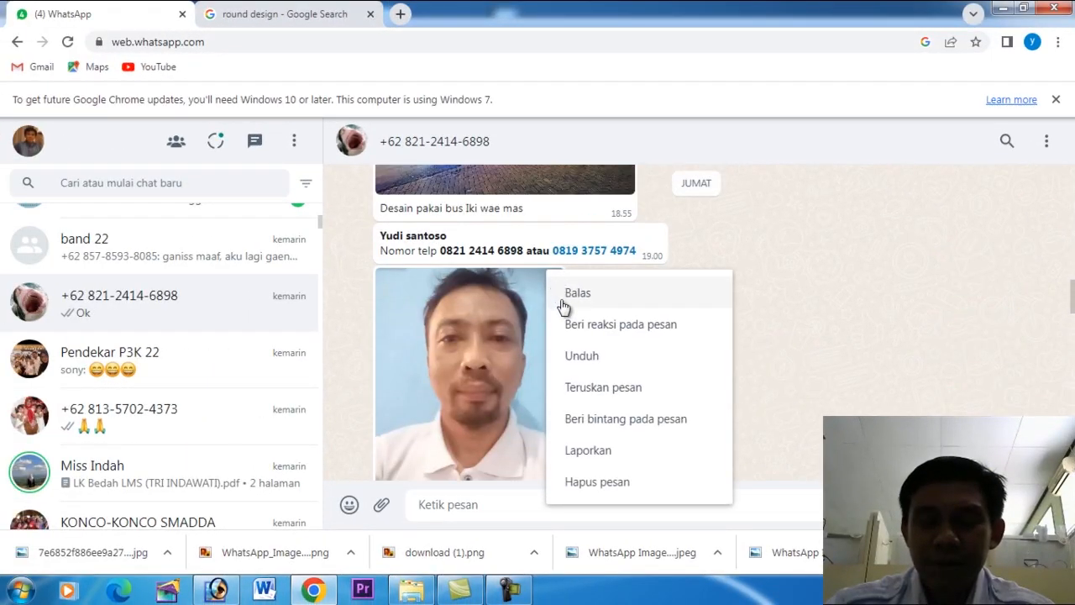
pyautogui.click(586, 359)
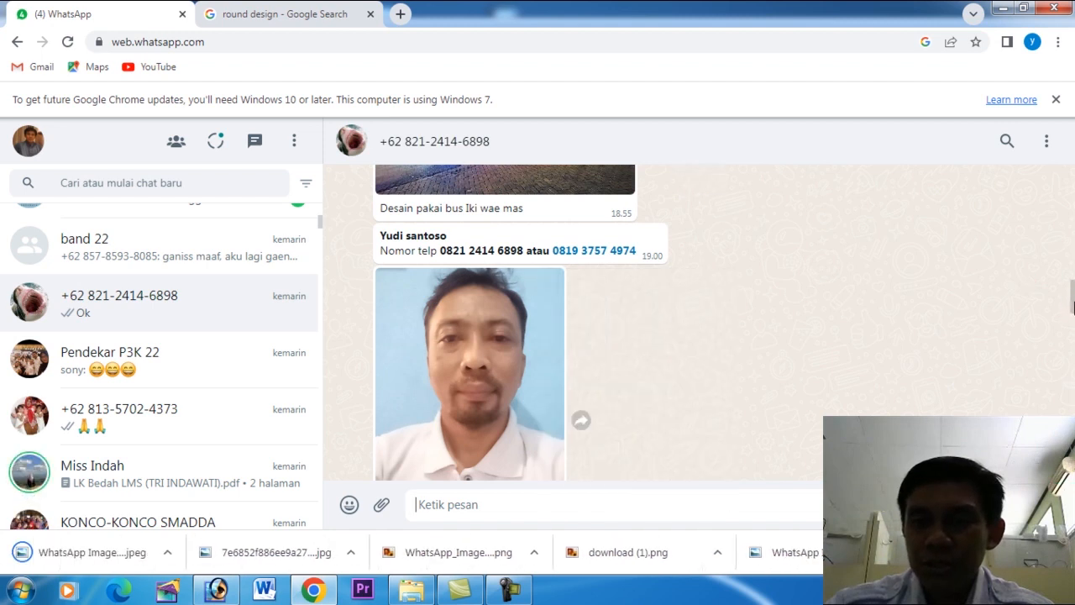
pyautogui.scroll(5, 637, 362)
pyautogui.click(628, 311)
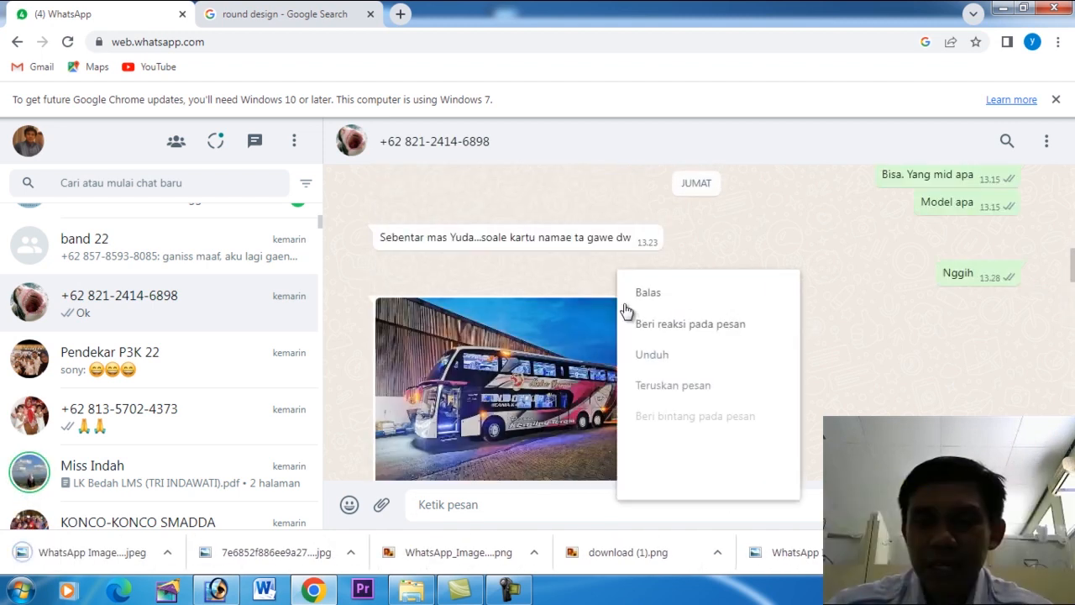
pyautogui.click(664, 360)
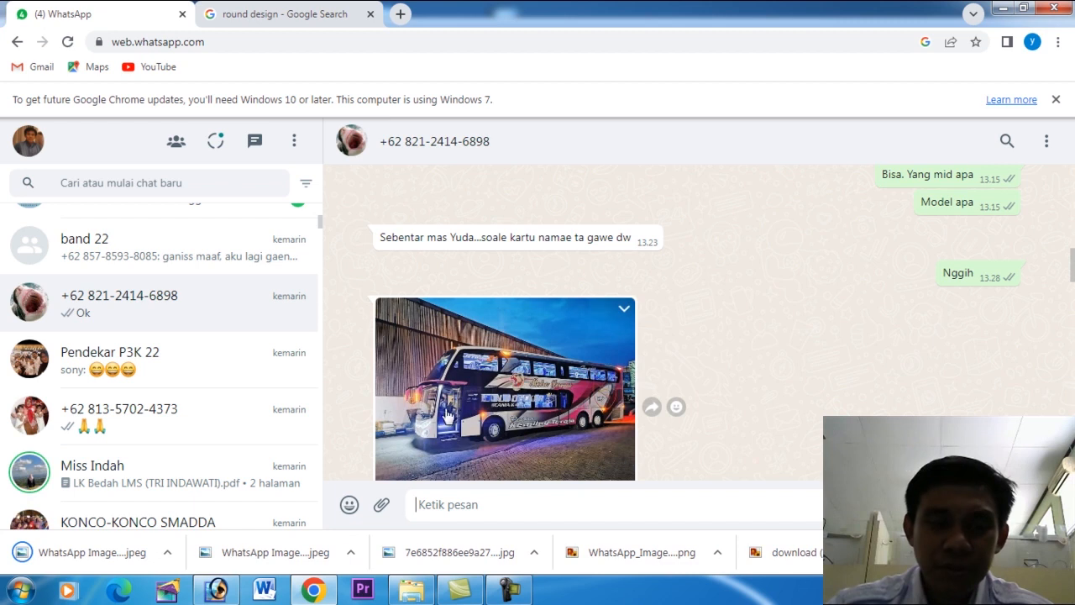
# Switch to Windows Explorer and open the portrait WhatsApp Image 2023-01-20 at 19.10.54 (2) from the Downloads folder in Photoshop.
pyautogui.click(217, 590)
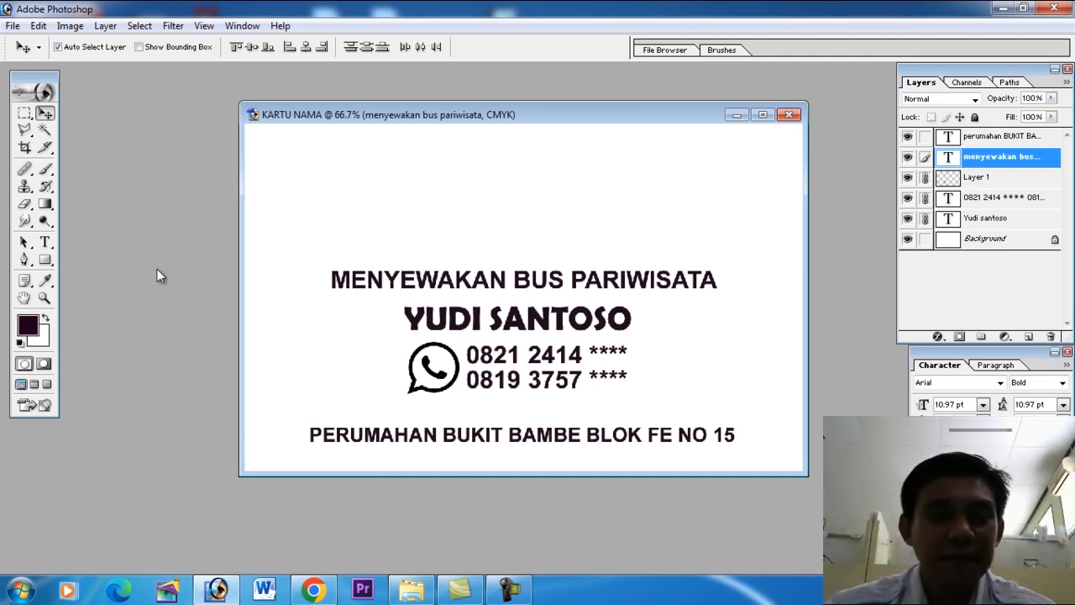
pyautogui.click(411, 588)
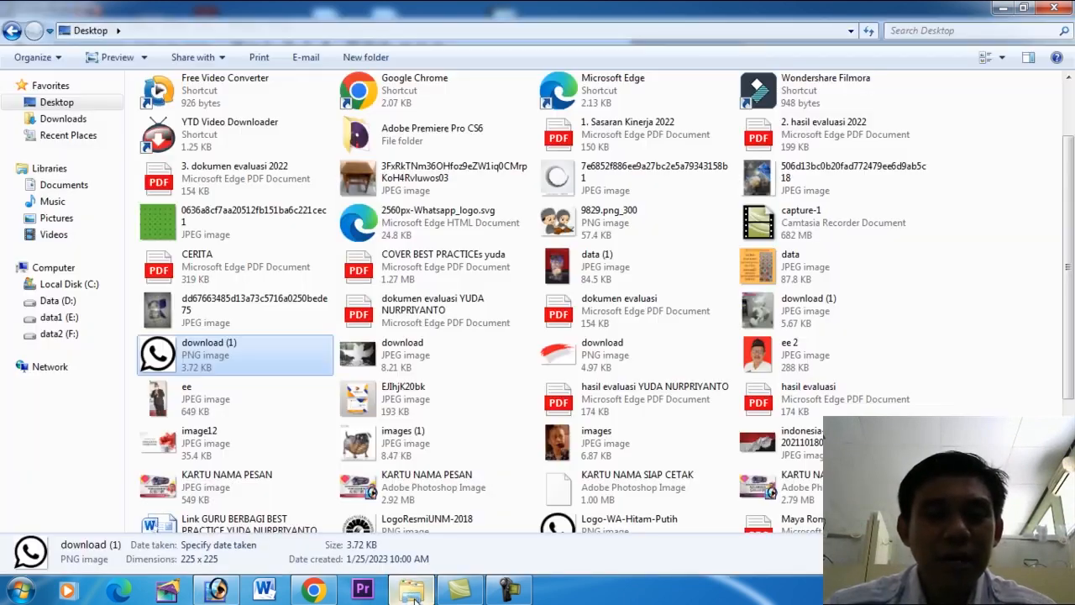
pyautogui.click(63, 119)
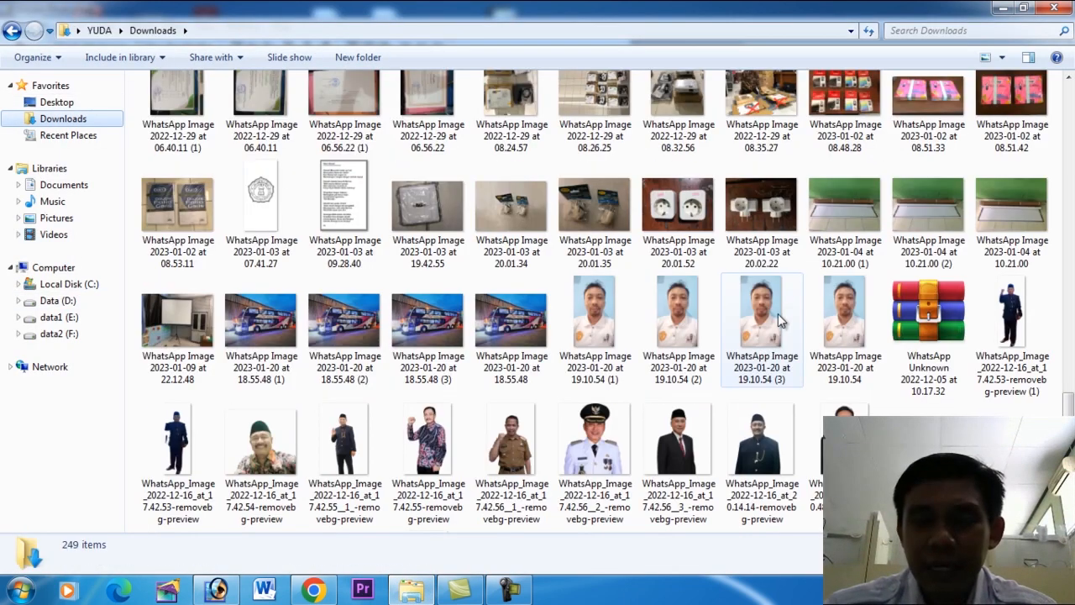
pyautogui.click(765, 321)
pyautogui.click(673, 333)
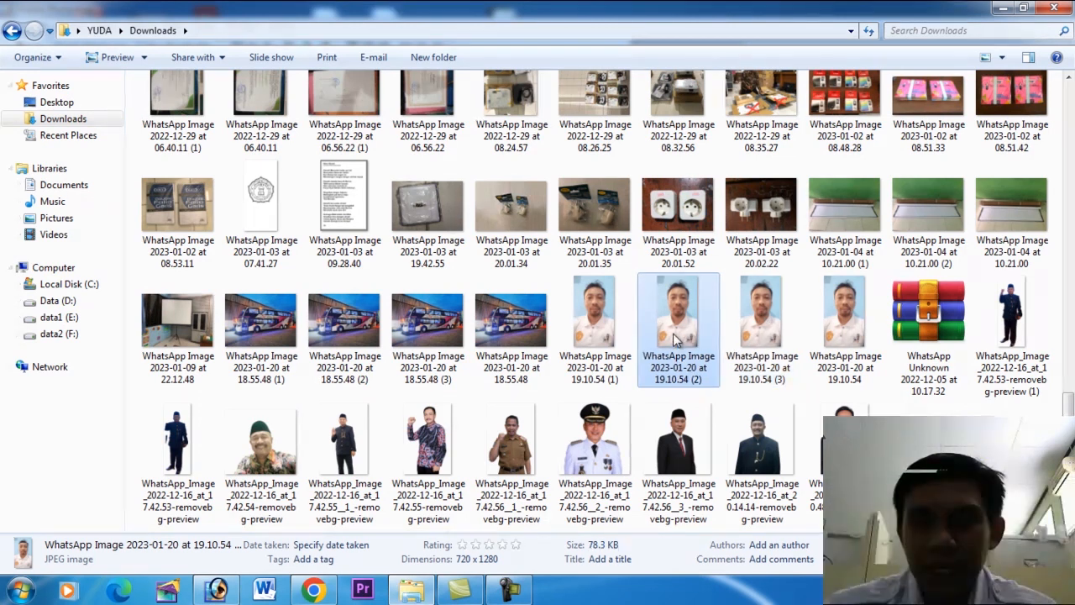
pyautogui.moveTo(673, 314); pyautogui.dragTo(216, 502)
pyautogui.moveTo(157, 320); pyautogui.dragTo(157, 321)
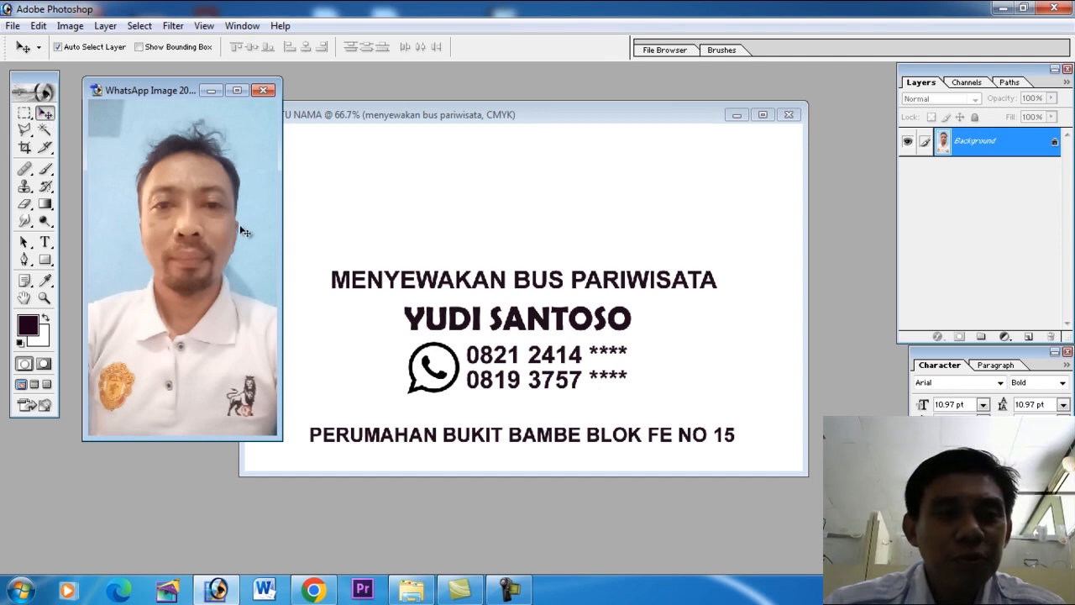
# Copy the portrait into the KARTU NAMA document, scale it proportionally to 39.7%, and place it along the card's right side.
pyautogui.moveTo(220, 228); pyautogui.dragTo(617, 261)
pyautogui.moveTo(637, 174); pyautogui.dragTo(630, 253)
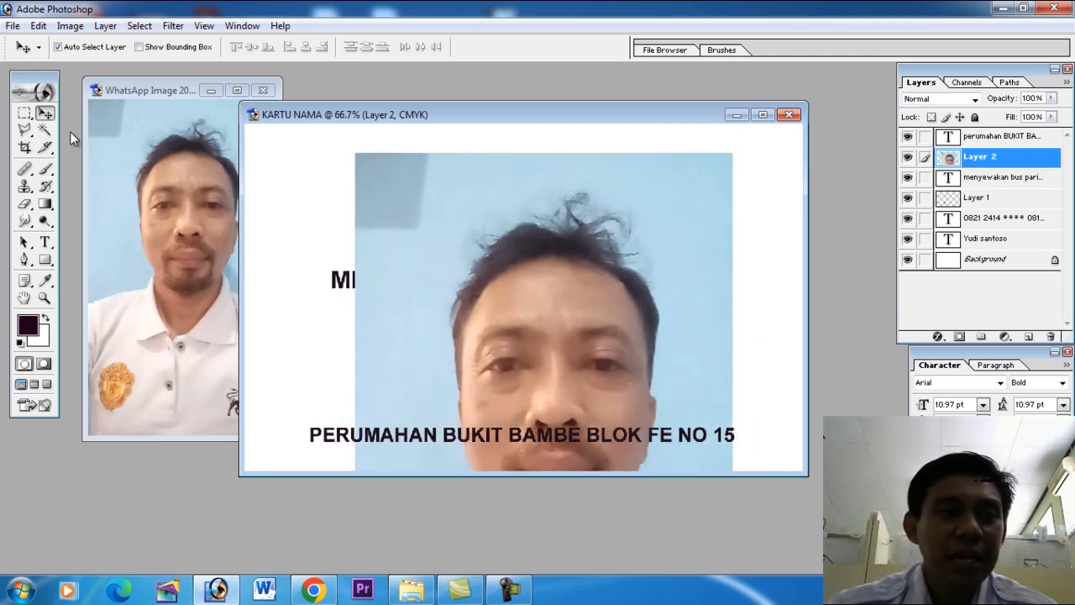
pyautogui.click(40, 26)
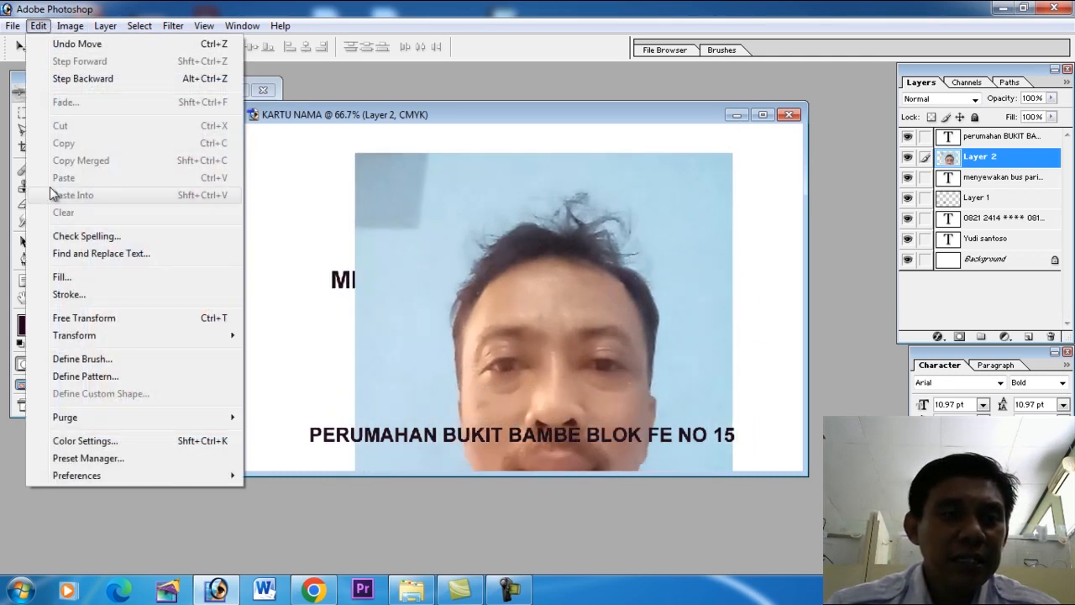
pyautogui.click(84, 318)
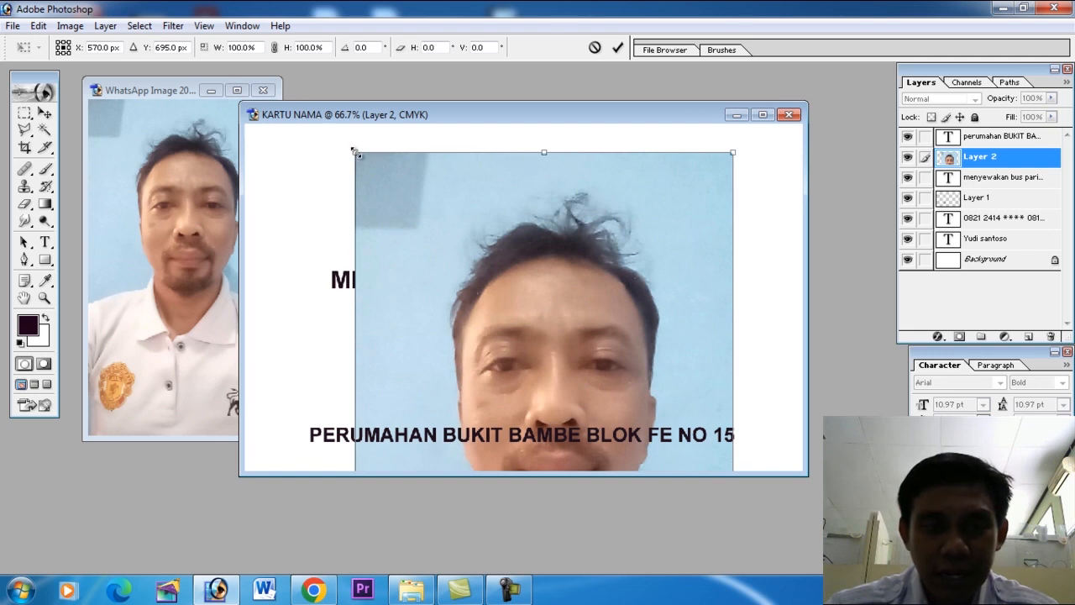
pyautogui.moveTo(356, 152); pyautogui.dragTo(578, 232)
pyautogui.moveTo(661, 325); pyautogui.dragTo(720, 274)
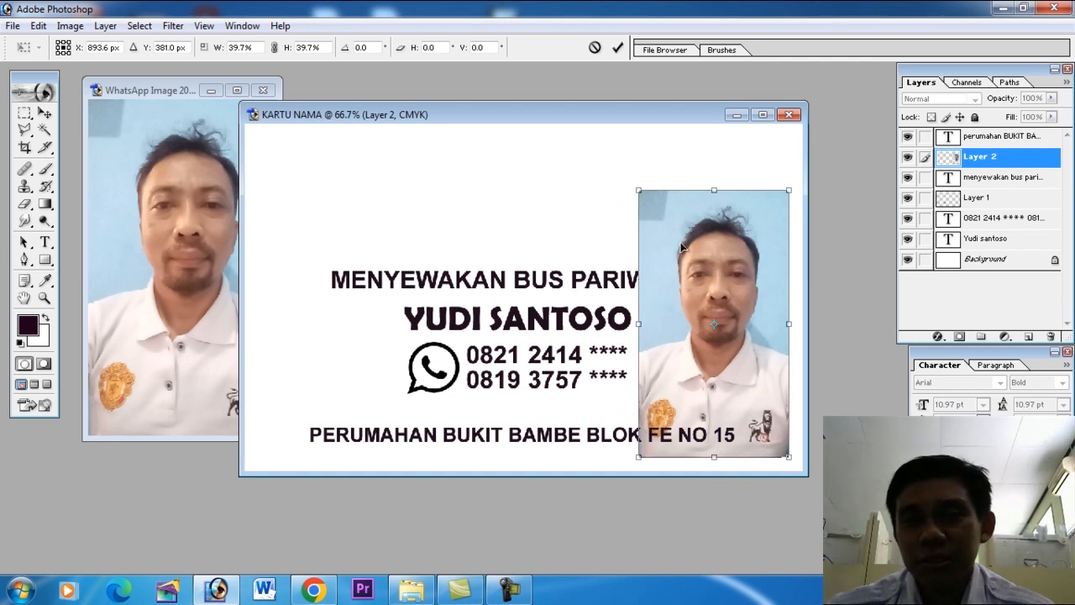
pyautogui.press('Return')
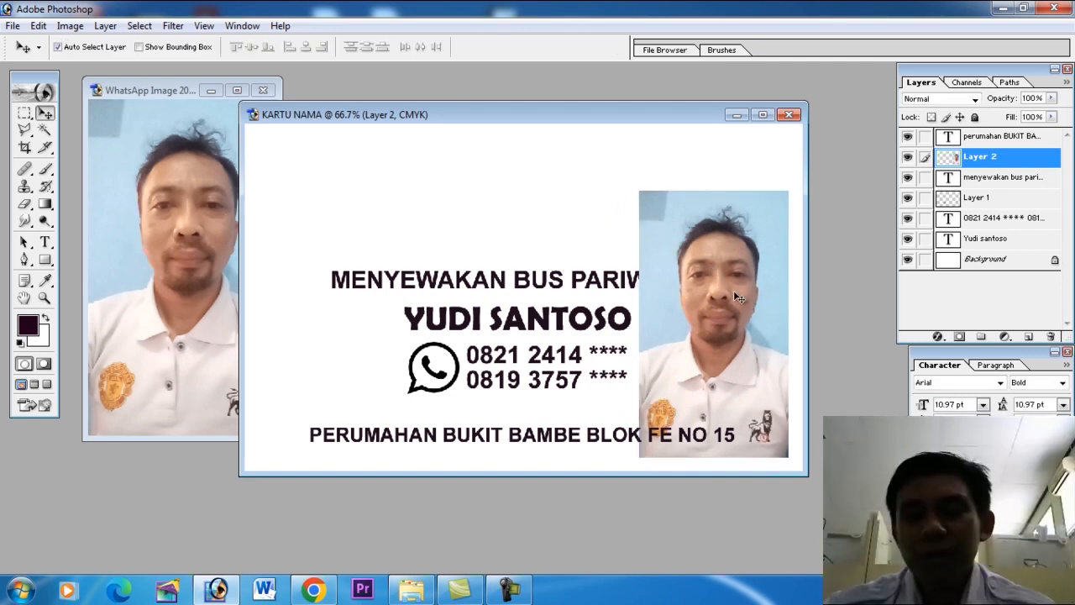
# Brighten the portrait with a gentle S-shaped Curves adjustment on the CMYK channel and maximise the KARTU NAMA document window.
pyautogui.click(72, 27)
pyautogui.moveTo(96, 69)
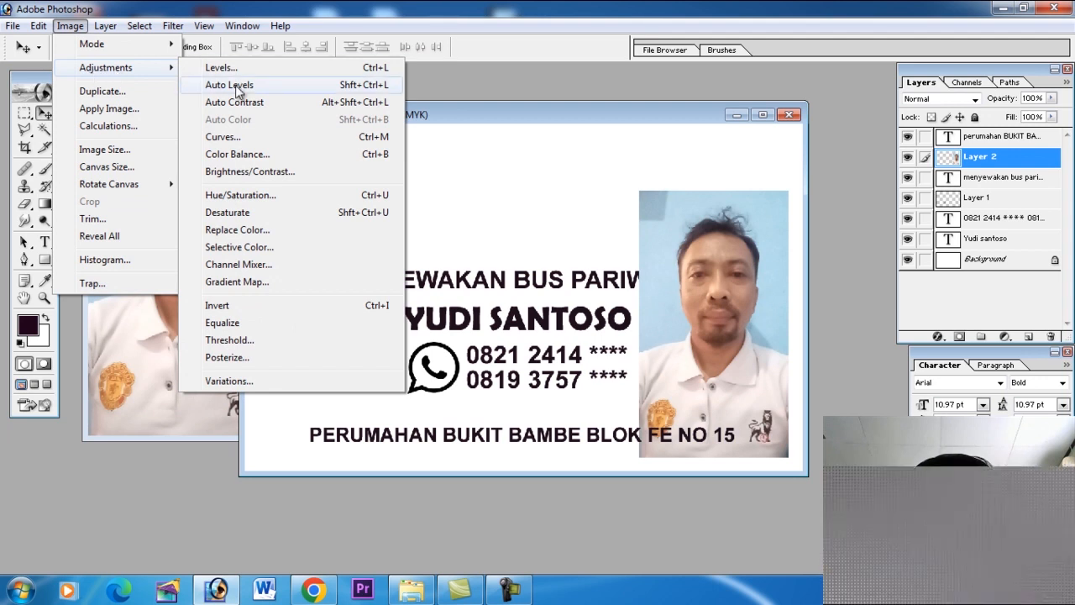
pyautogui.click(243, 139)
pyautogui.moveTo(460, 206); pyautogui.dragTo(451, 199)
pyautogui.moveTo(408, 252); pyautogui.dragTo(404, 250)
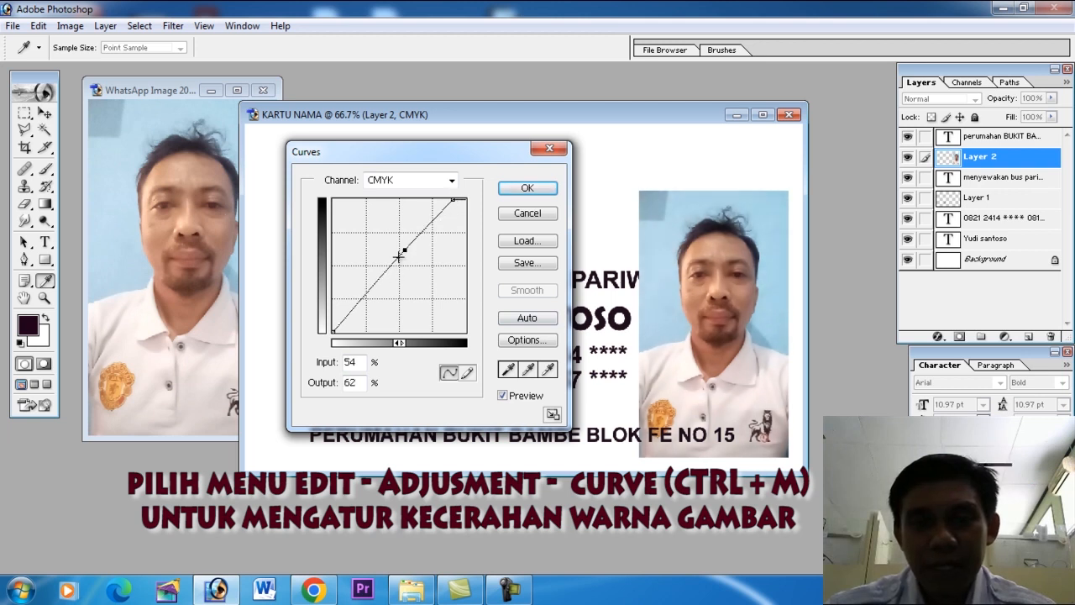
pyautogui.click(527, 196)
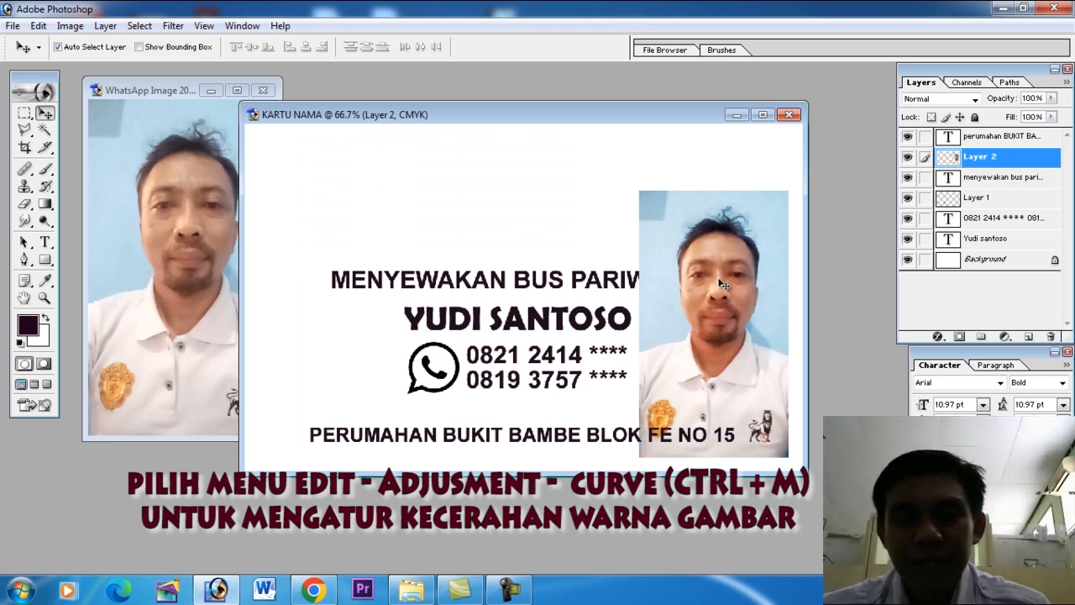
pyautogui.click(764, 116)
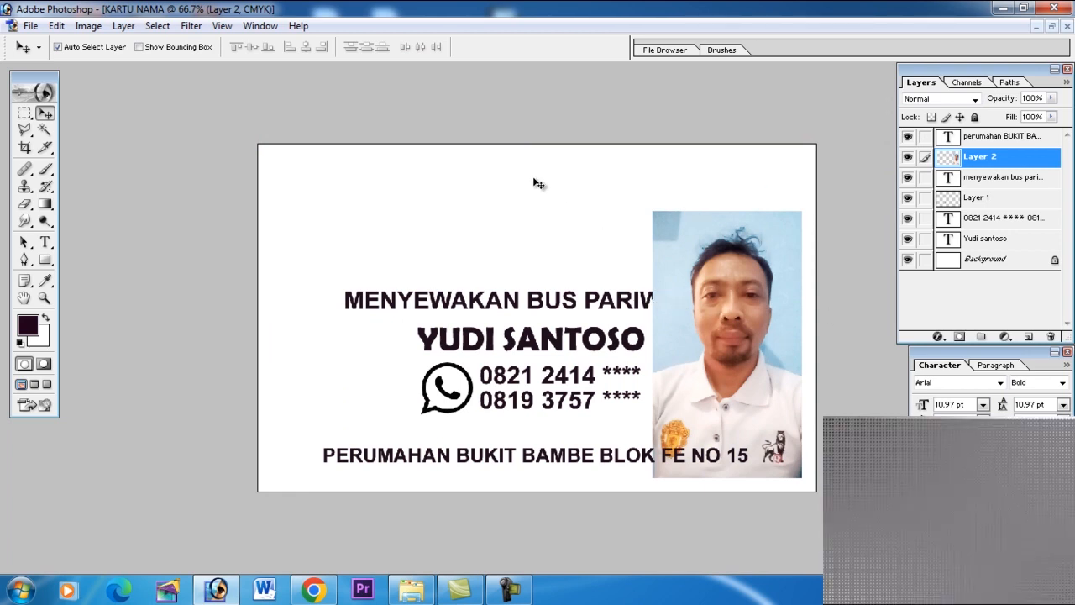
# Move the portrait from the card's right side toward its centre, over the text.
pyautogui.hotkey('ctrl', 'space')
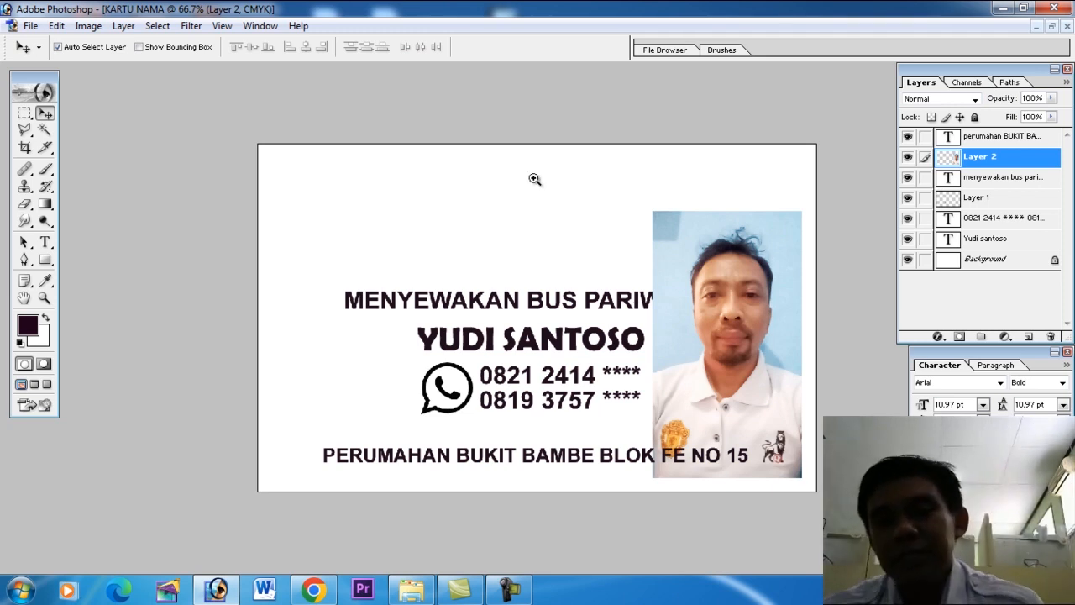
pyautogui.click(756, 311)
pyautogui.click(806, 311)
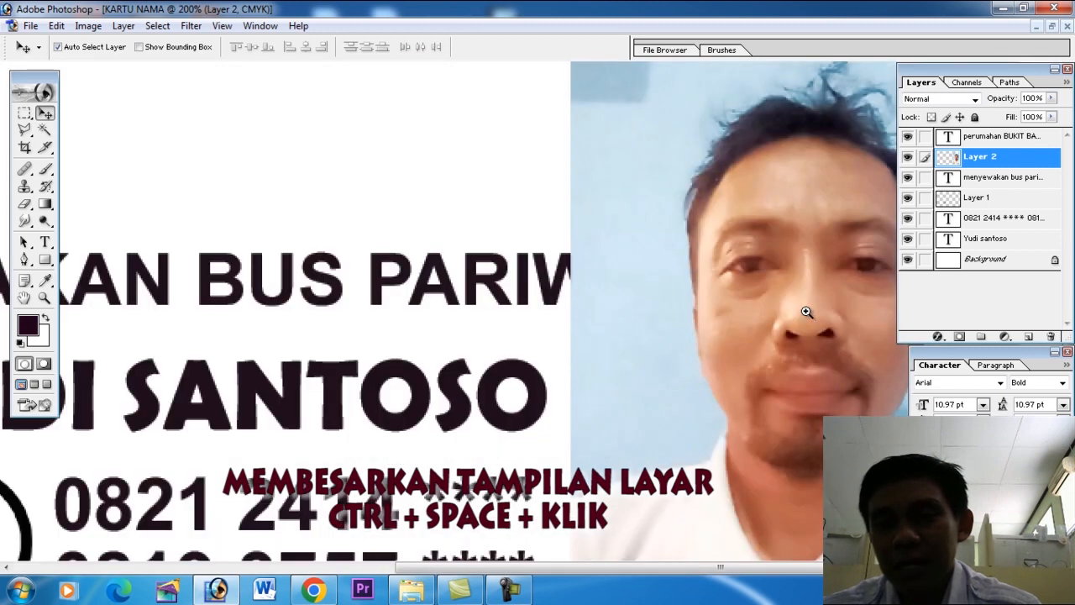
pyautogui.keyDown('ctrl'); pyautogui.keyDown('alt'); pyautogui.click(763, 313); pyautogui.keyUp('alt'); pyautogui.keyUp('ctrl')
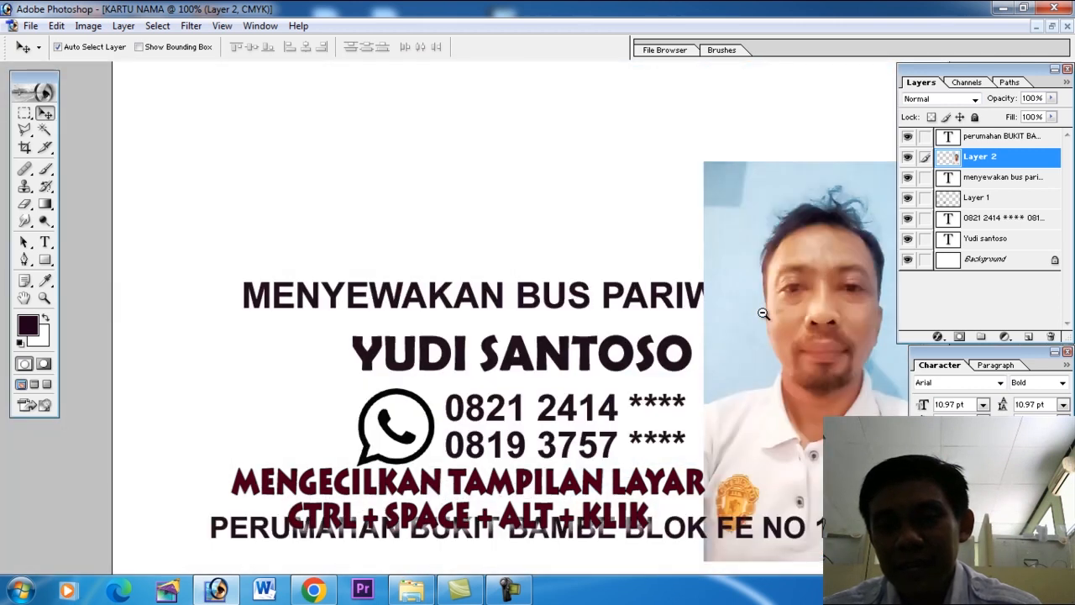
pyautogui.keyDown('ctrl'); pyautogui.keyDown('alt'); pyautogui.click(762, 314); pyautogui.keyUp('alt'); pyautogui.keyUp('ctrl')
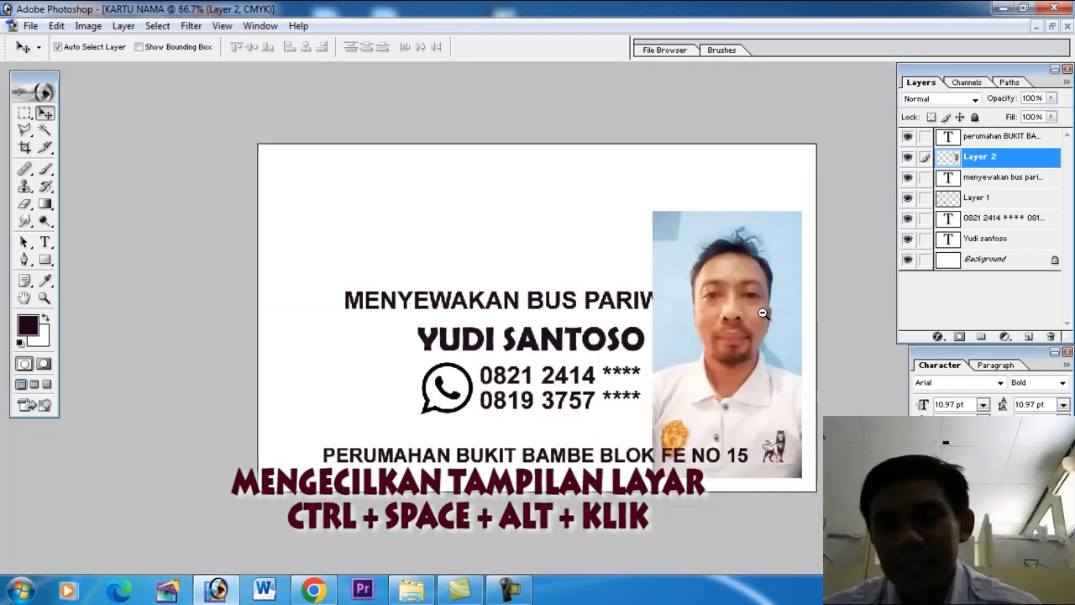
pyautogui.keyDown('ctrl'); pyautogui.keyDown('alt'); pyautogui.click(762, 313); pyautogui.keyUp('alt'); pyautogui.keyUp('ctrl')
pyautogui.keyDown('ctrl'); pyautogui.click(762, 313); pyautogui.keyUp('ctrl')
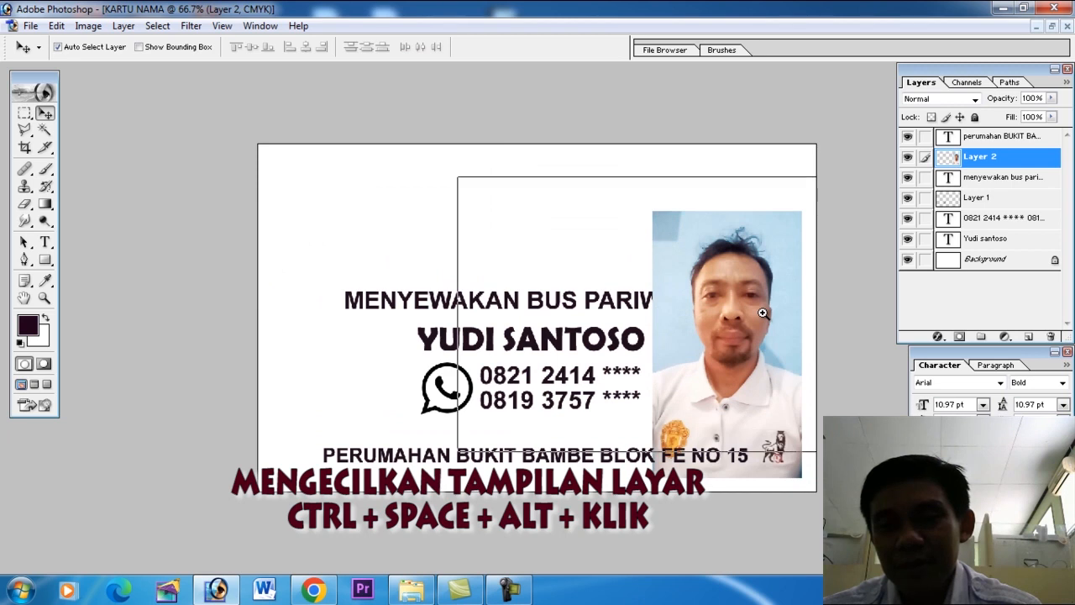
pyautogui.keyDown('ctrl'); pyautogui.click(763, 313); pyautogui.keyUp('ctrl')
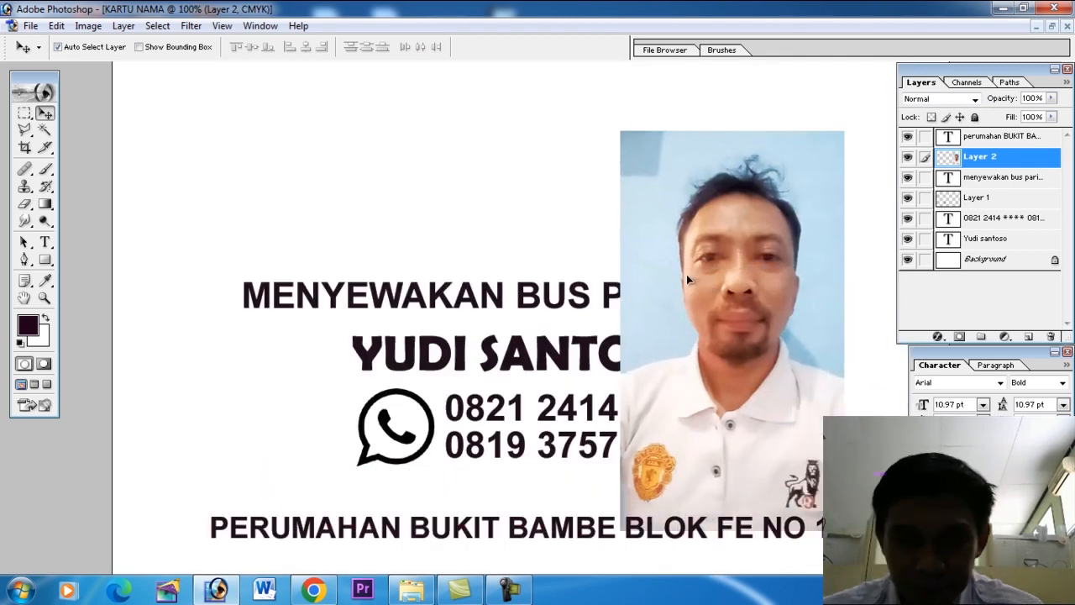
pyautogui.moveTo(686, 274); pyautogui.dragTo(574, 243)
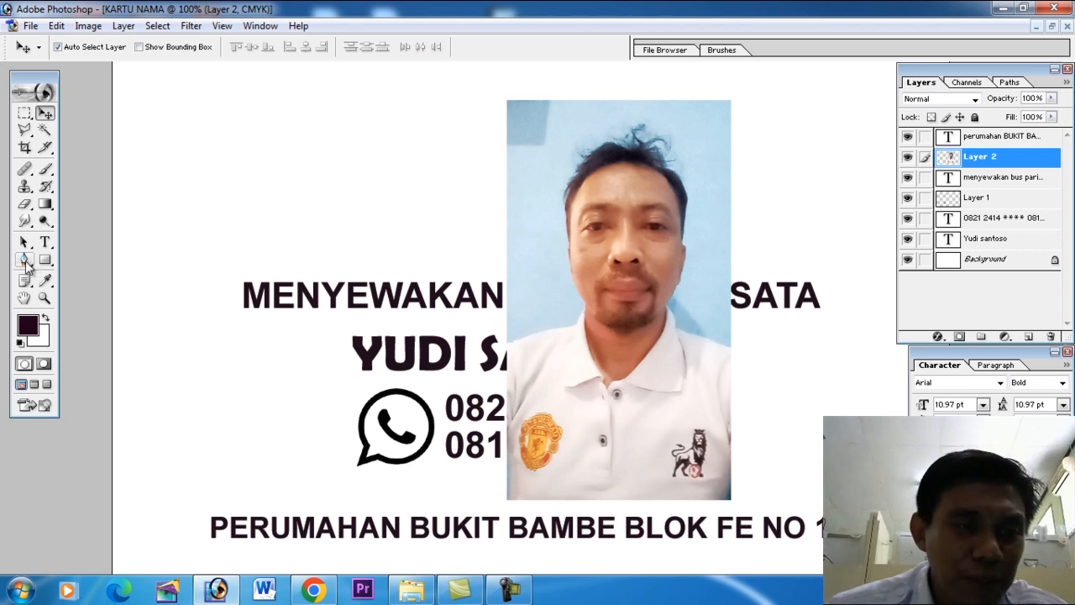
# Trace the portrait's outline with the Pen tool as a path from the left shoulder up the neck and face to the top of the hair.
pyautogui.click(26, 260)
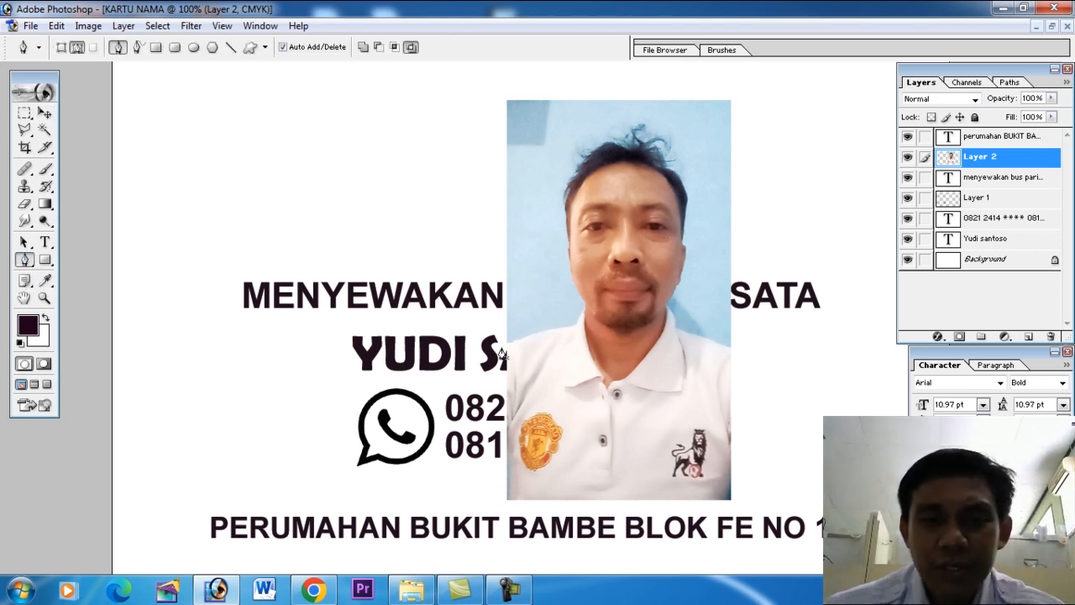
pyautogui.hotkey('ctrl', '+')
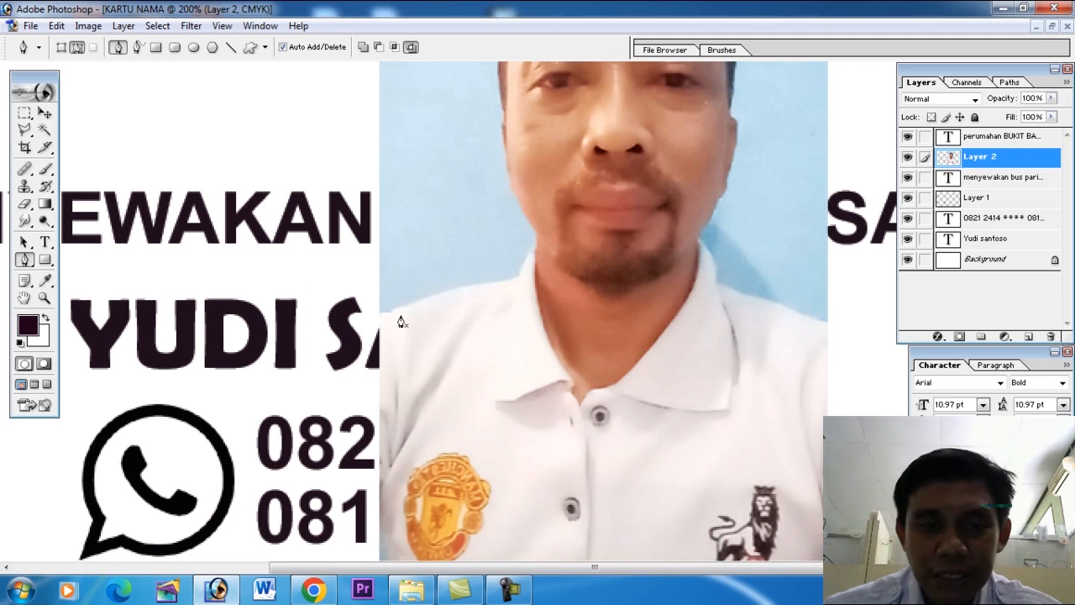
pyautogui.moveTo(497, 288); pyautogui.dragTo(514, 285)
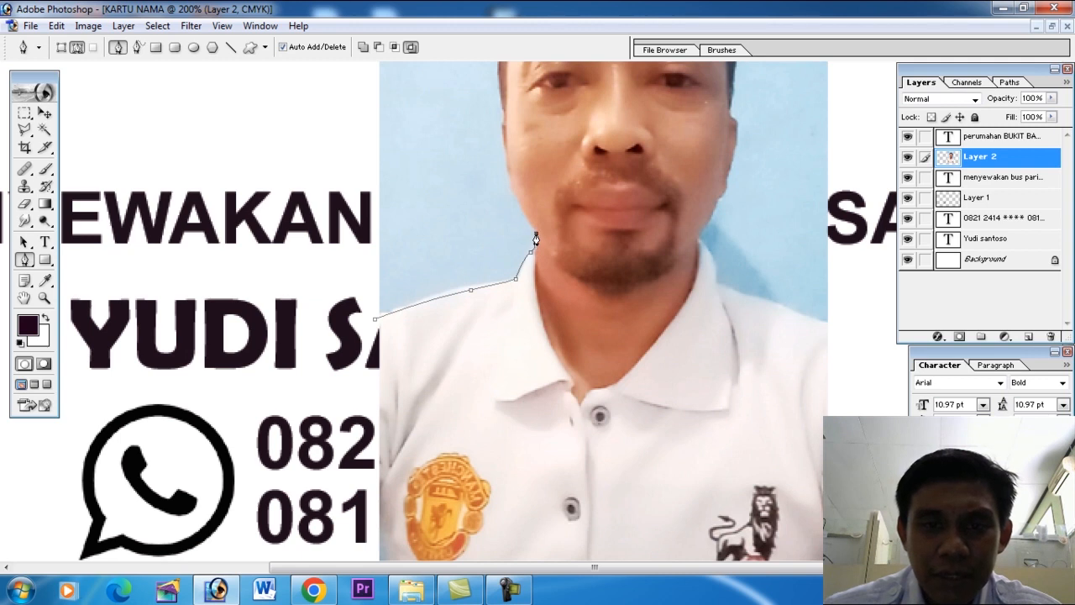
pyautogui.scroll(3, 521, 269)
pyautogui.moveTo(502, 292); pyautogui.dragTo(490, 252)
pyautogui.click(495, 252)
pyautogui.scroll(3, 493, 238)
pyautogui.moveTo(477, 245); pyautogui.dragTo(481, 234)
pyautogui.click(526, 155)
pyautogui.moveTo(588, 141); pyautogui.dragTo(613, 153)
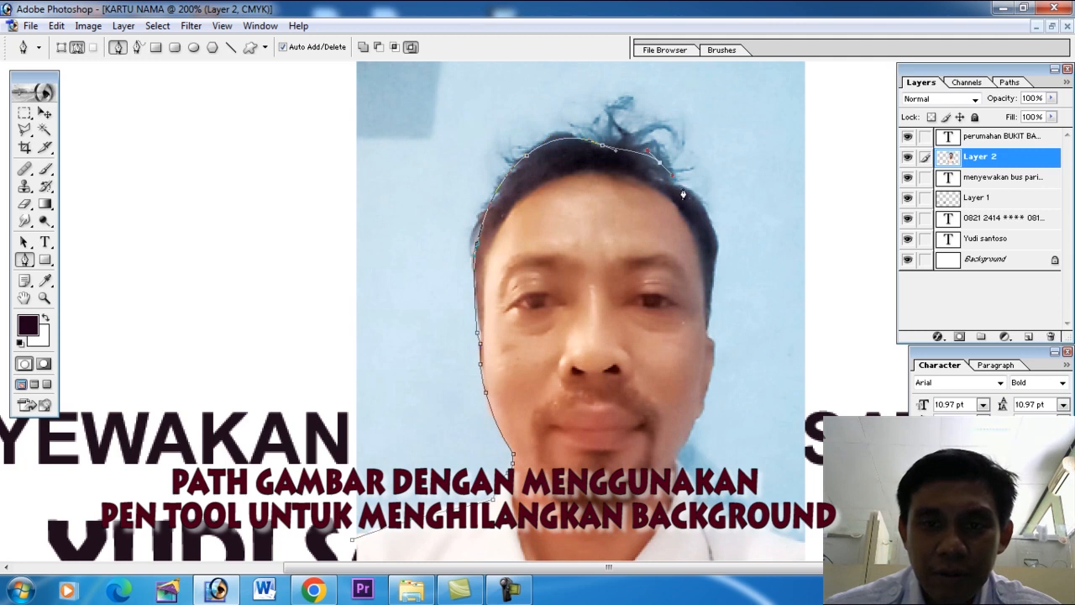
# Continue the path down the right side of the head and neck and along the shoulder to just beyond the photo's right edge.
pyautogui.click(703, 331)
pyautogui.scroll(-3, 728, 271)
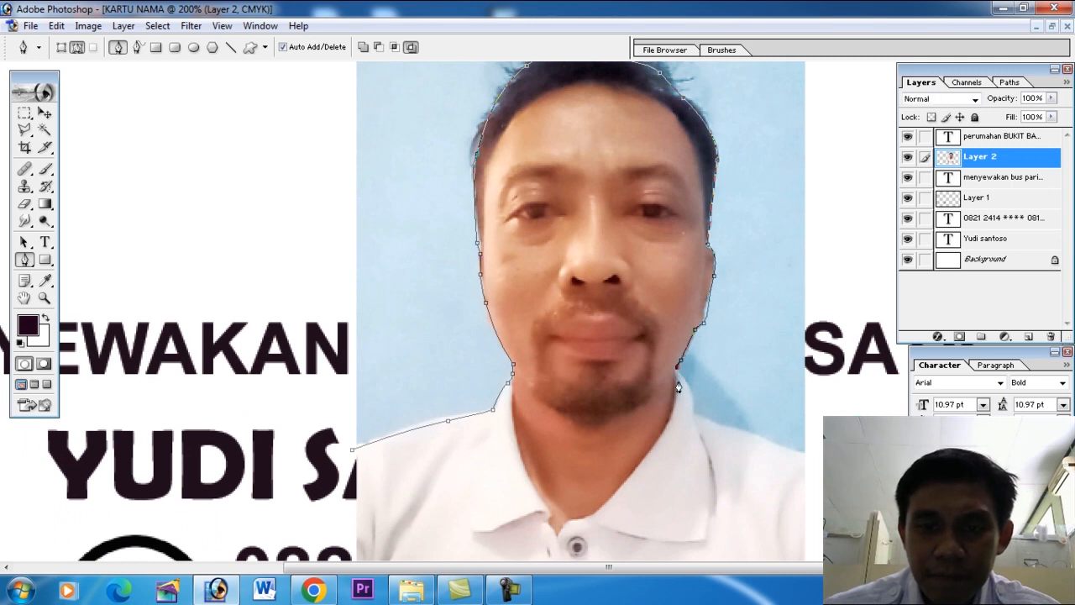
pyautogui.moveTo(818, 460); pyautogui.dragTo(837, 492)
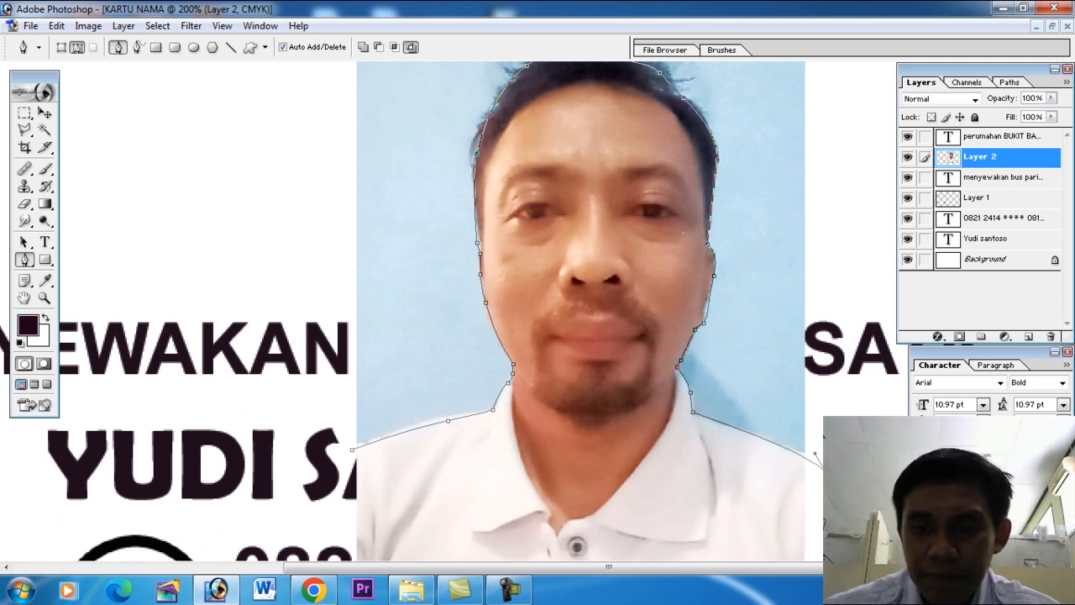
pyautogui.hotkey('ctrl', '-')
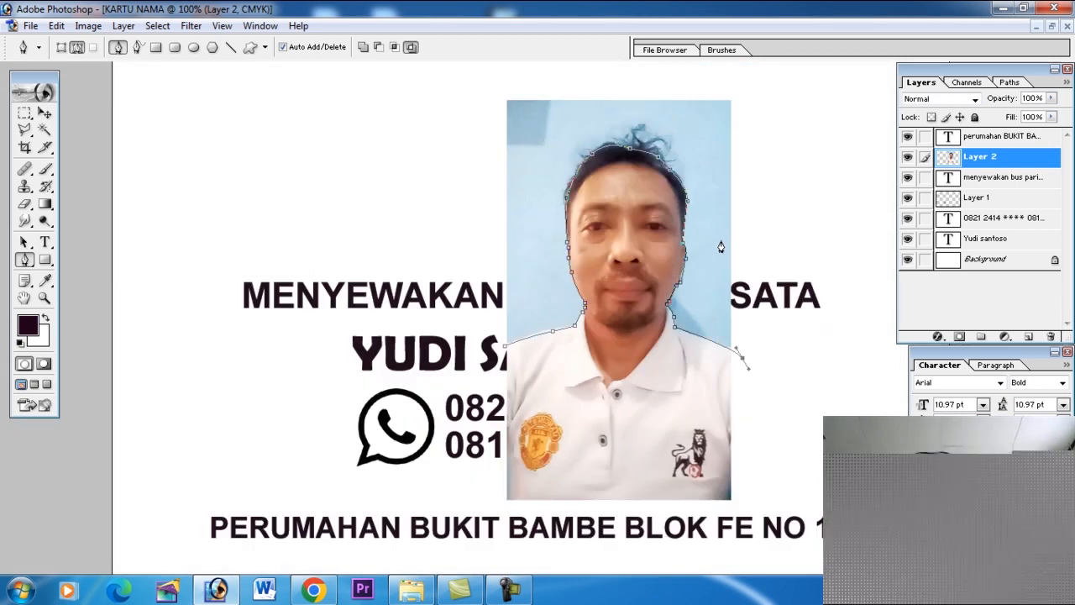
pyautogui.click(761, 527)
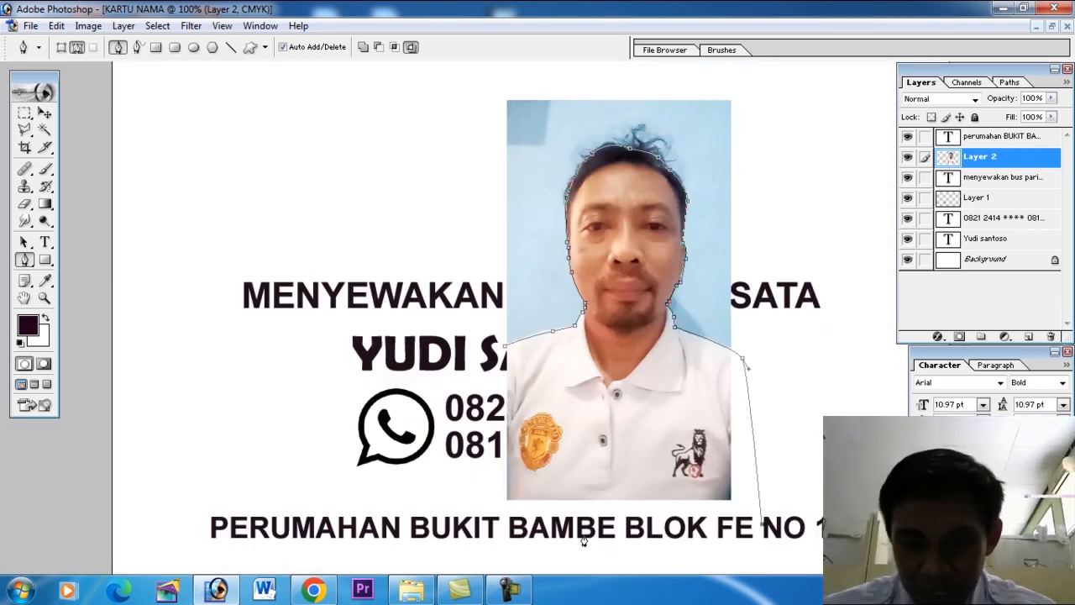
pyautogui.moveTo(497, 517); pyautogui.dragTo(483, 487)
pyautogui.hotkey('ctrl', 'alt', 'z')
pyautogui.hotkey('ctrl', 'alt', 'z')
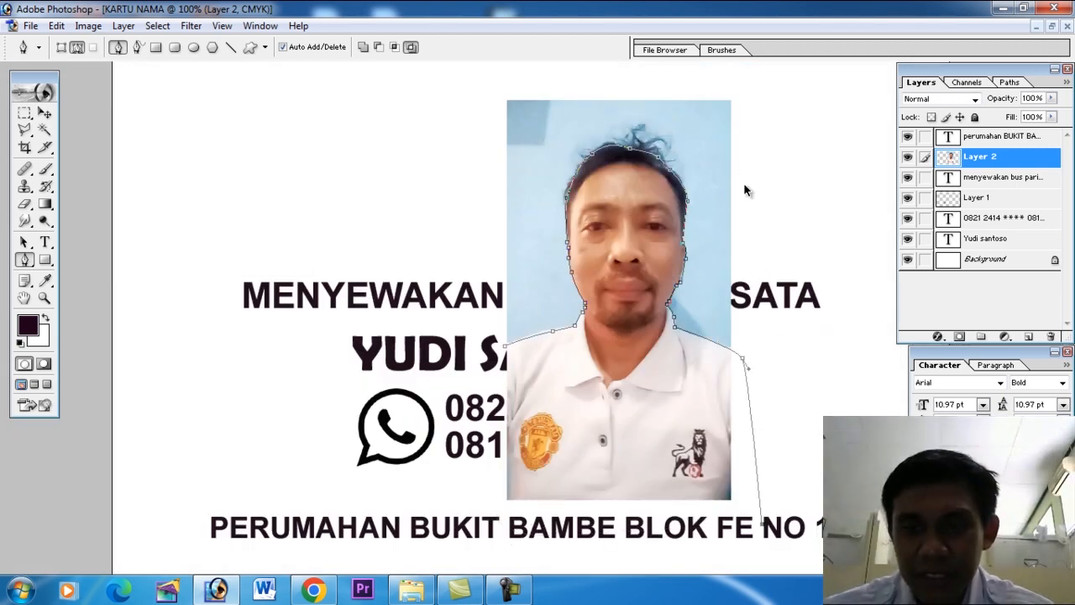
# Close the path around the blue background outside the head and shoulders, and convert it into a selection.
pyautogui.click(767, 236)
pyautogui.click(747, 84)
pyautogui.click(471, 77)
pyautogui.click(430, 287)
pyautogui.click(504, 351)
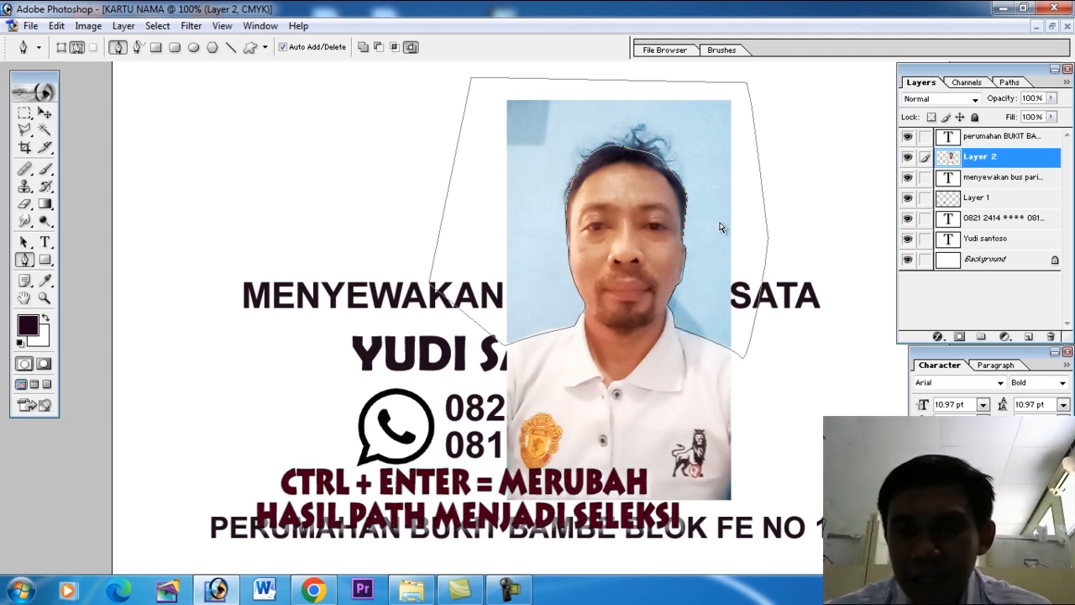
pyautogui.hotkey('ctrl', 'Return')
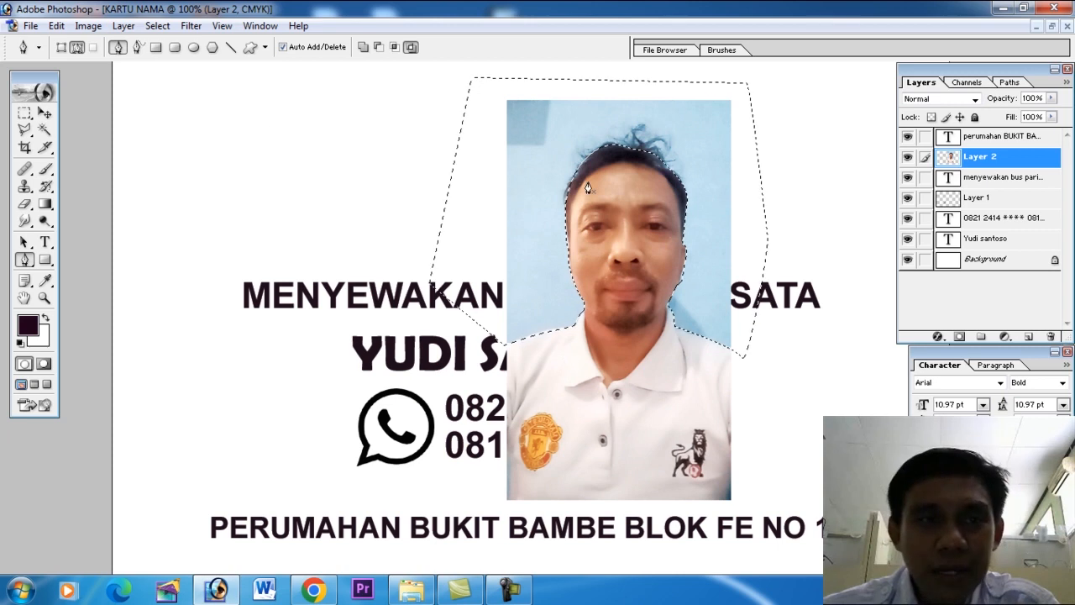
# Feather the selection by 3 pixels, delete the blue background from the portrait layer, and deselect.
pyautogui.click(158, 26)
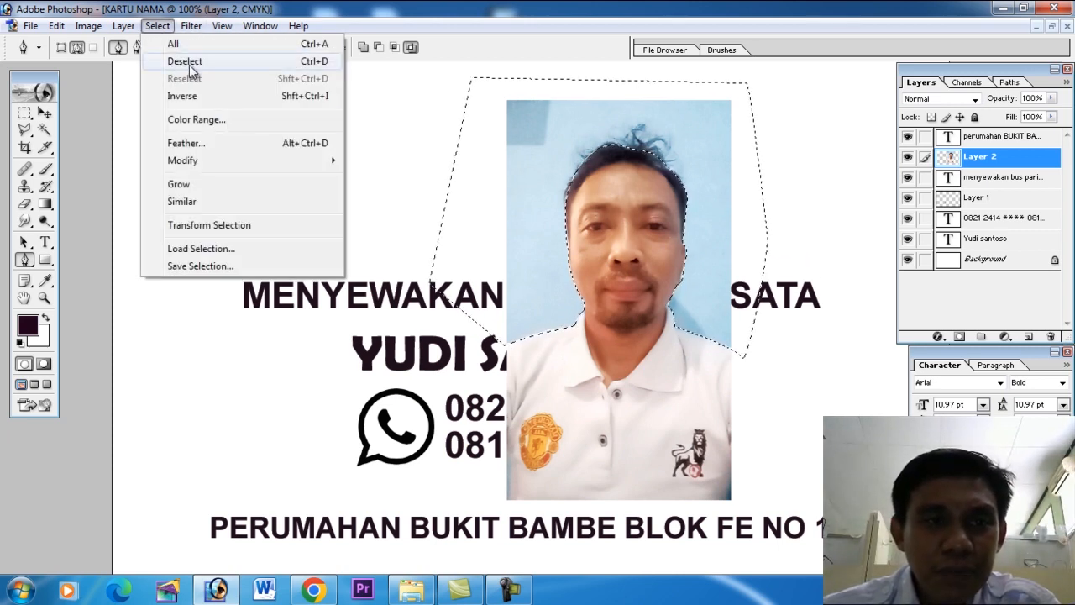
pyautogui.click(194, 144)
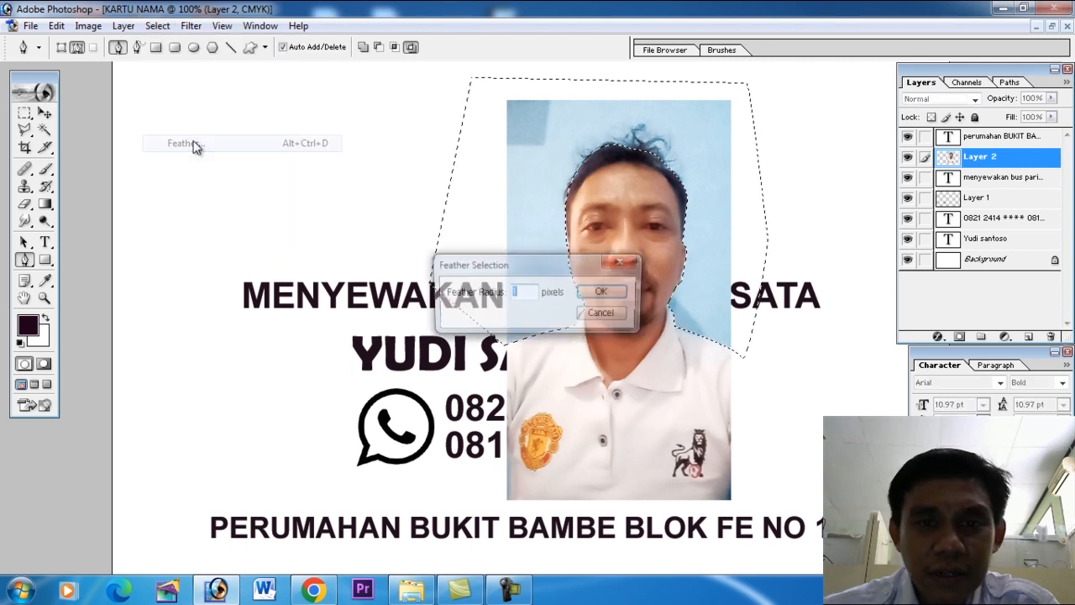
pyautogui.write('3')
pyautogui.click(603, 294)
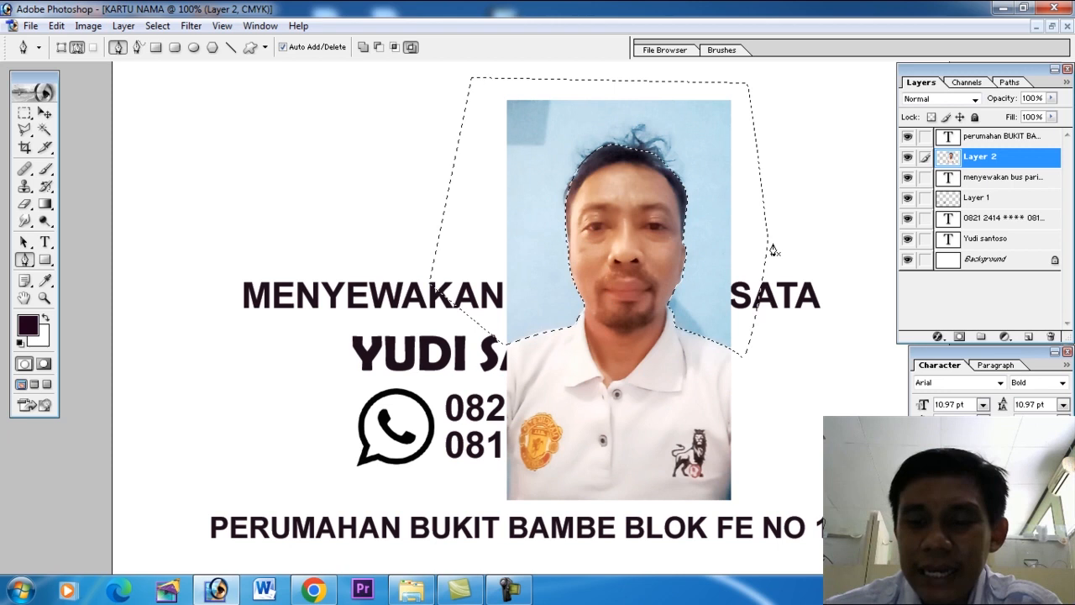
pyautogui.press('Delete')
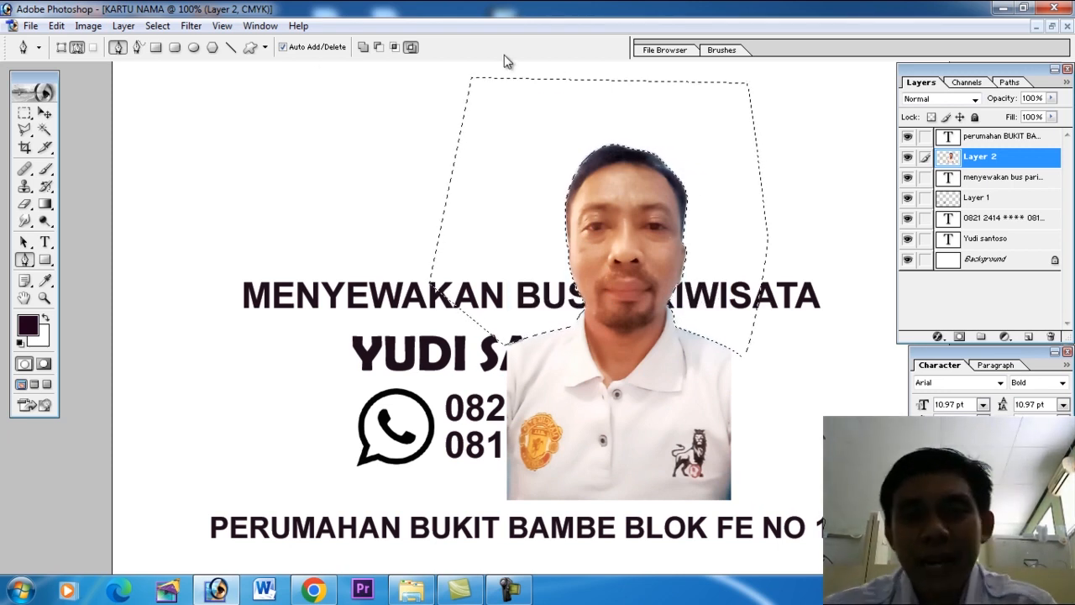
pyautogui.click(163, 28)
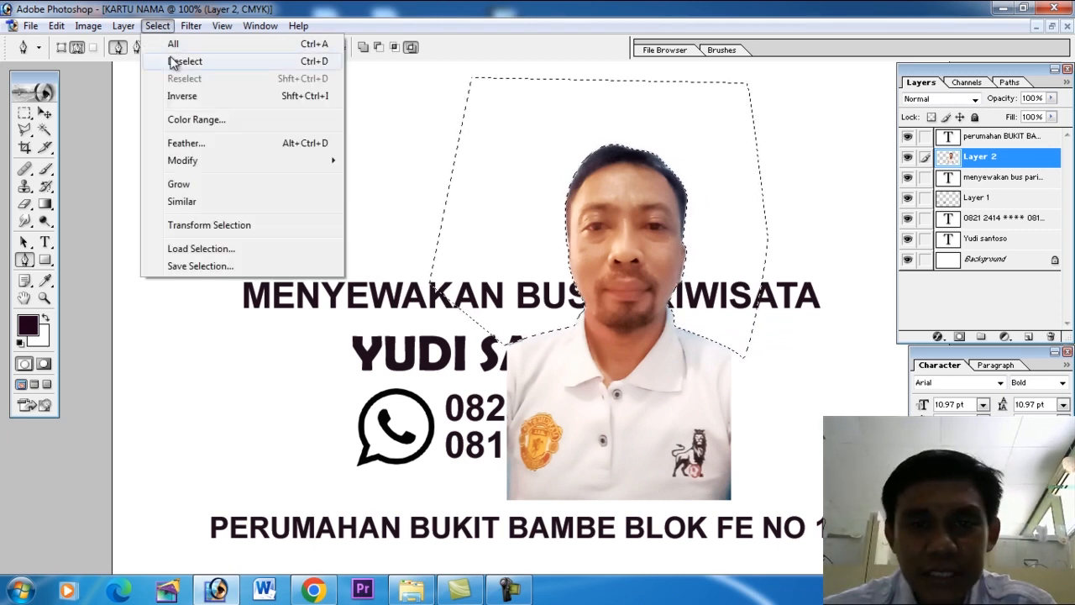
pyautogui.click(172, 62)
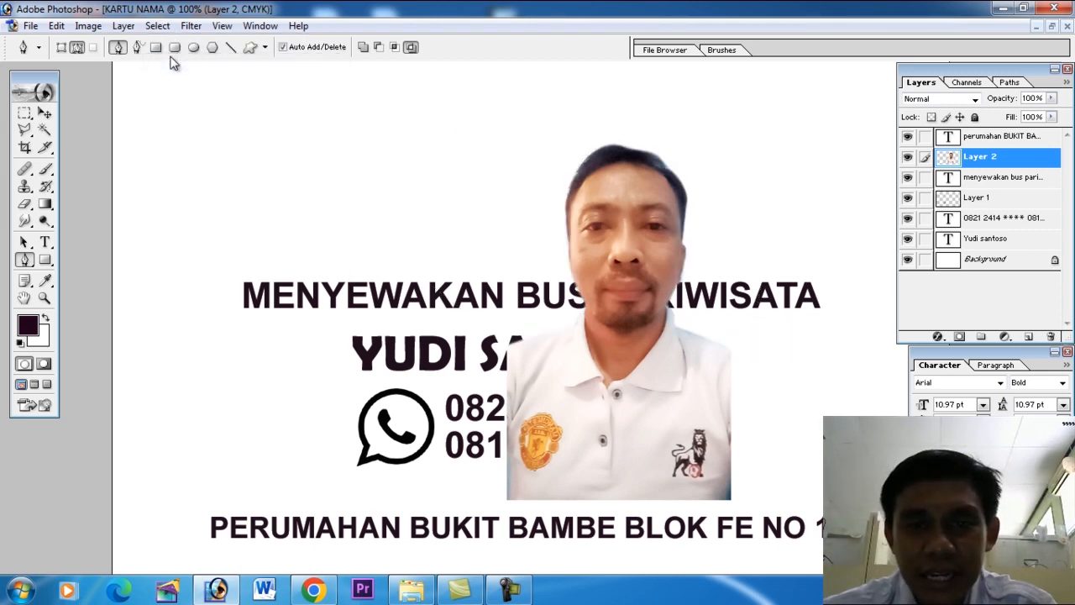
# Move the cut-out portrait into the card's lower-right corner, with the shirt running off the bottom edge.
pyautogui.click(45, 113)
pyautogui.moveTo(635, 401); pyautogui.dragTo(751, 443)
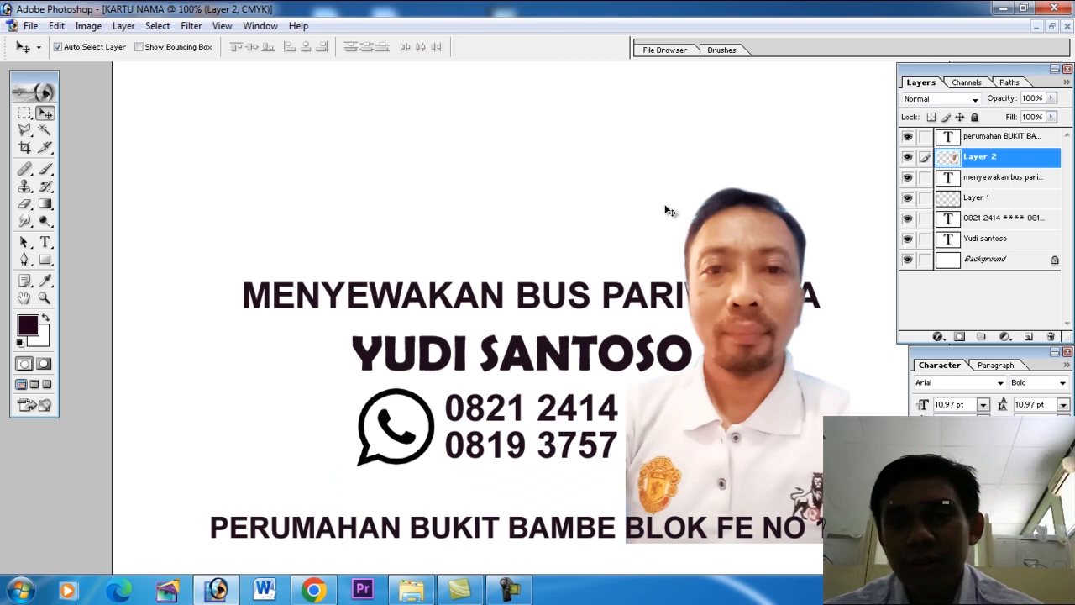
pyautogui.keyDown('ctrl'); pyautogui.keyDown('alt'); pyautogui.click(782, 420); pyautogui.keyUp('alt'); pyautogui.keyUp('ctrl')
pyautogui.moveTo(728, 425); pyautogui.dragTo(769, 432)
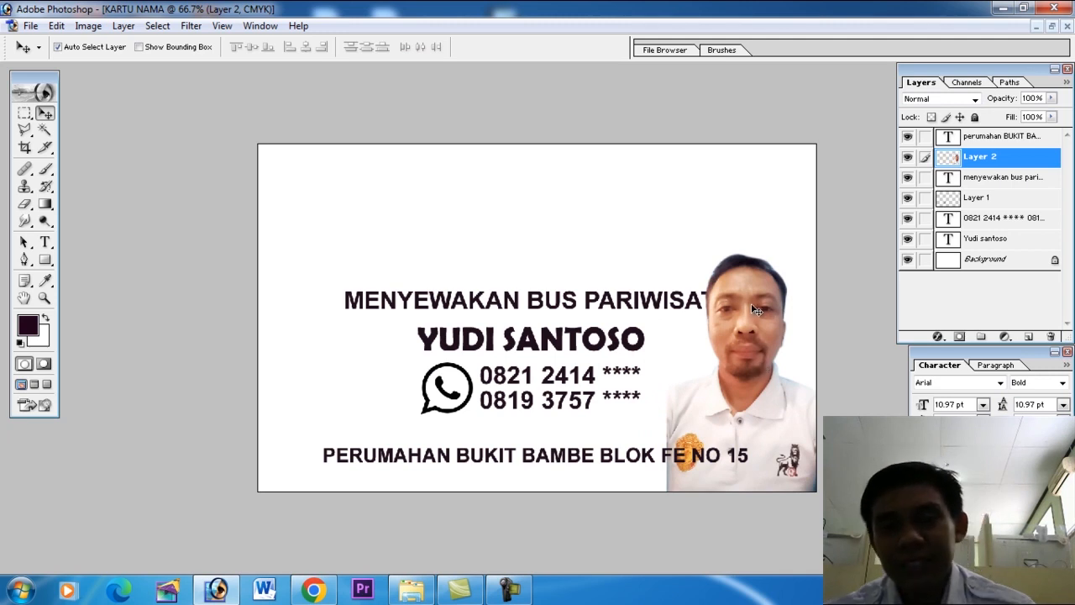
pyautogui.moveTo(757, 311); pyautogui.dragTo(757, 323)
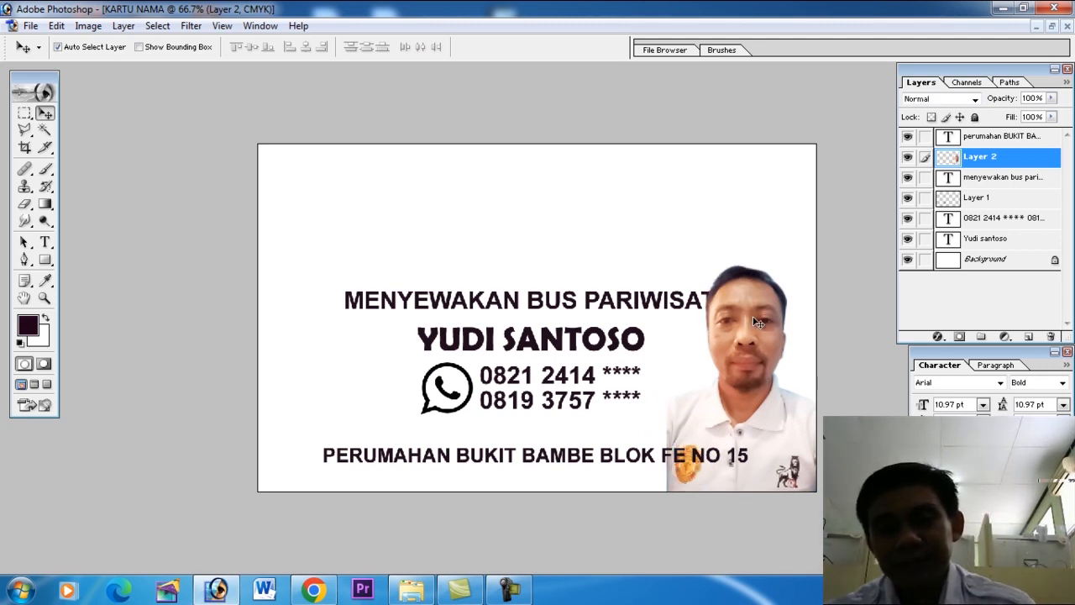
# Scale down the MENYEWAKAN BUS PARIWISATA text so that it ends just left of the portrait's head.
pyautogui.click(711, 299)
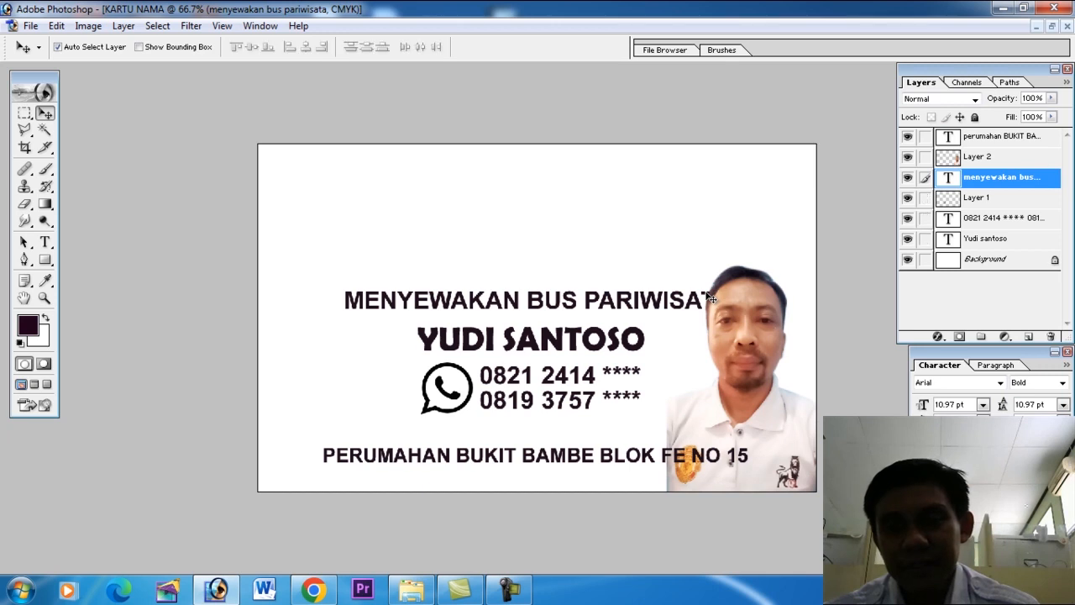
pyautogui.hotkey('ctrl', 't')
pyautogui.moveTo(730, 291); pyautogui.dragTo(696, 309)
pyautogui.press('Return')
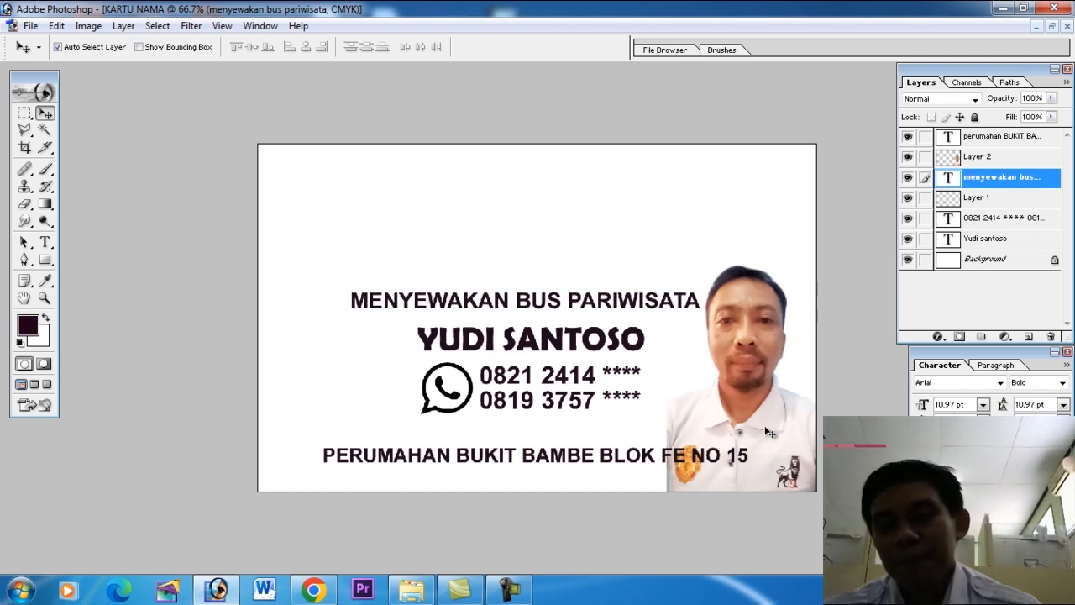
# Smudge the portrait's cut-off shirt edge outward and down to the card's bottom edge, using a size-30 brush at 100% strength.
pyautogui.press('Tab')
pyautogui.moveTo(636, 396); pyautogui.dragTo(711, 514)
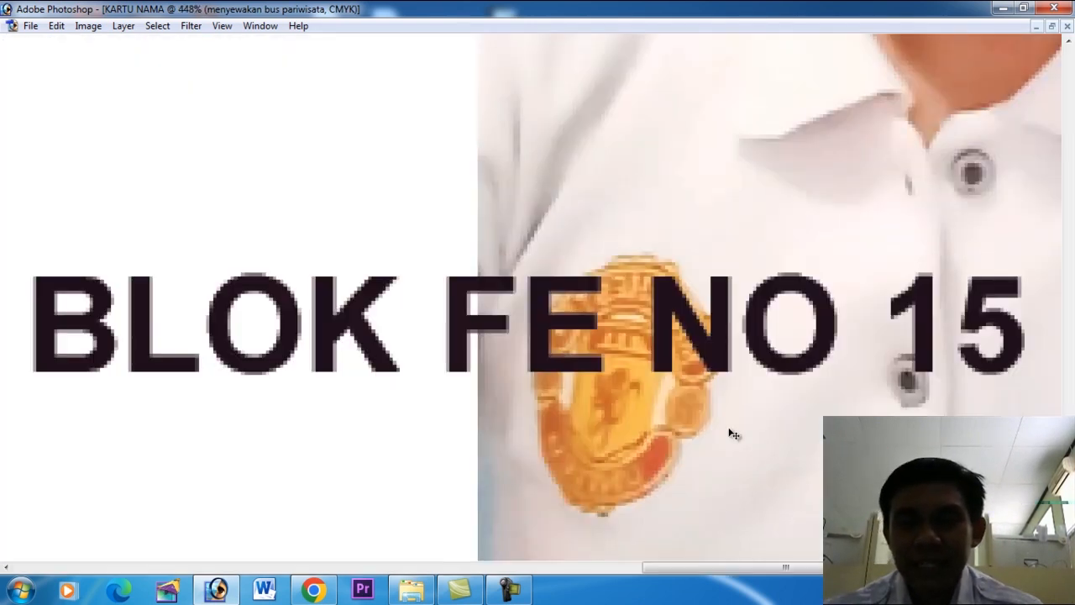
pyautogui.keyDown('alt'); pyautogui.click(557, 301); pyautogui.keyUp('alt')
pyautogui.keyDown('alt'); pyautogui.click(547, 344); pyautogui.keyUp('alt')
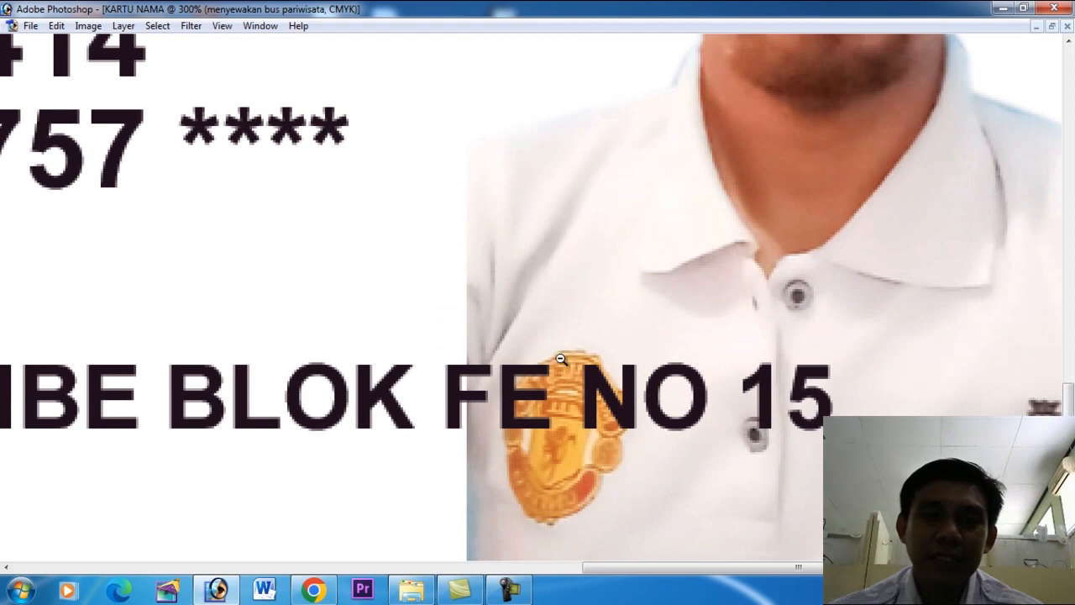
pyautogui.click(522, 256)
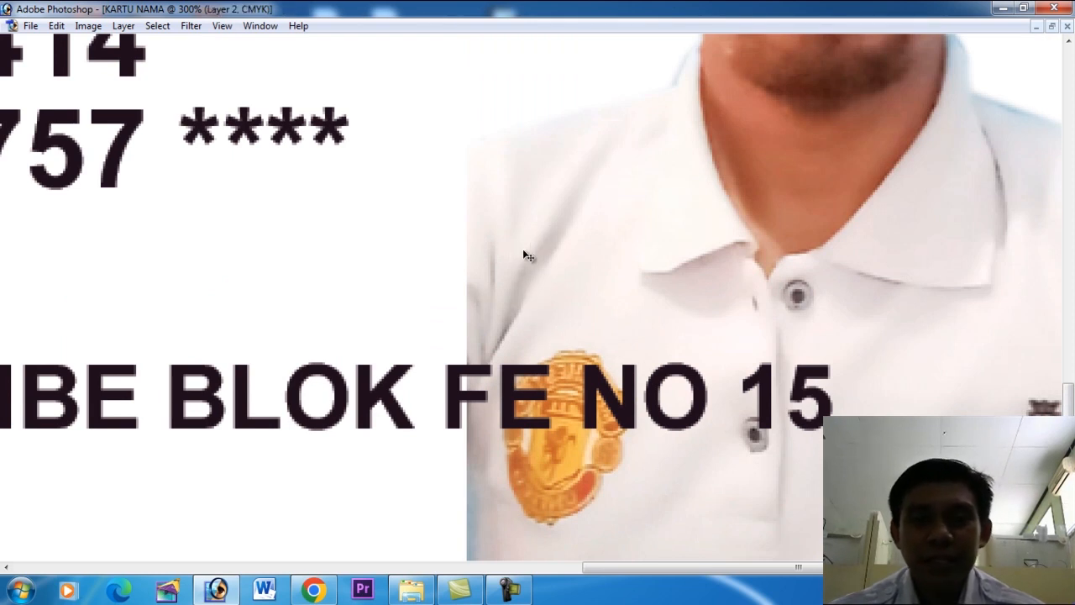
pyautogui.press('Tab')
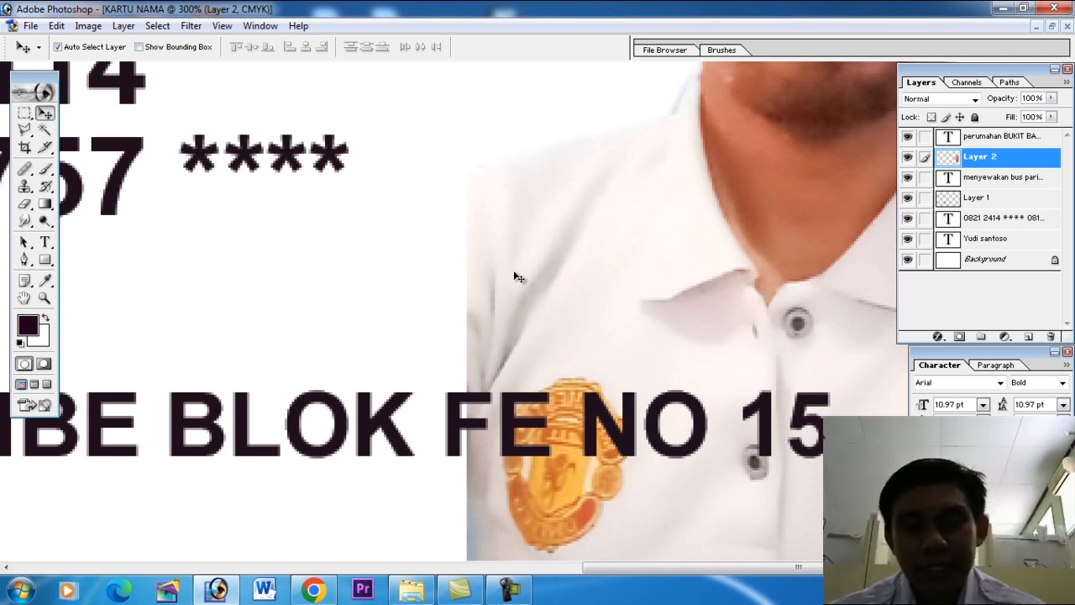
pyautogui.press('Tab')
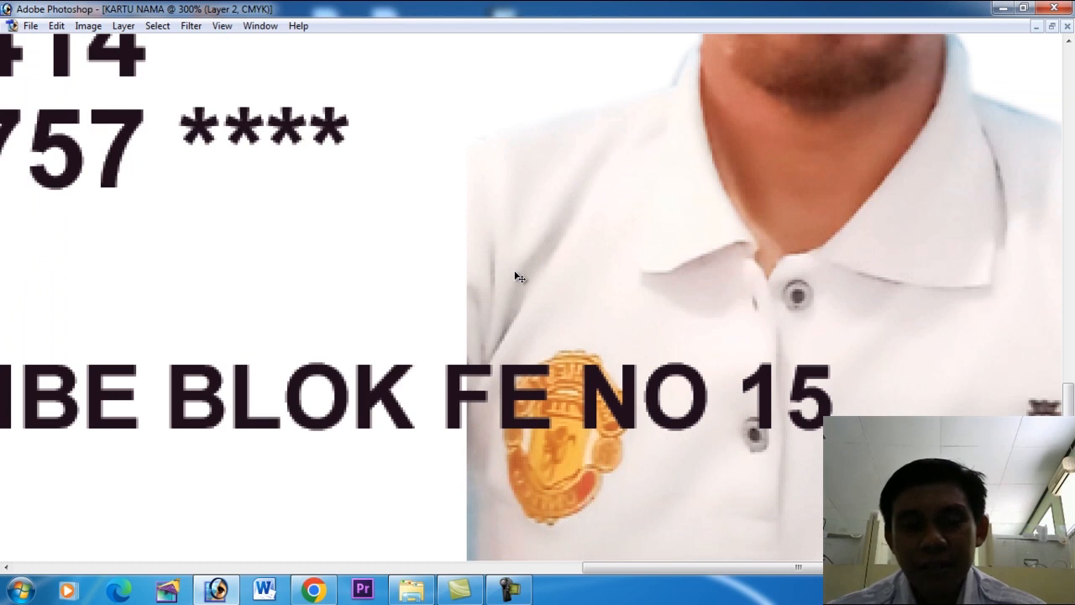
pyautogui.press('Tab')
pyautogui.press('Tab')
pyautogui.press('Tab')
pyautogui.press('r')
pyautogui.moveTo(445, 288)
pyautogui.mouseDown()
pyautogui.moveTo(388, 231)
pyautogui.moveTo(439, 321)
pyautogui.moveTo(379, 305)
pyautogui.moveTo(419, 351)
pyautogui.moveTo(443, 353)
pyautogui.moveTo(425, 319)
pyautogui.mouseUp()
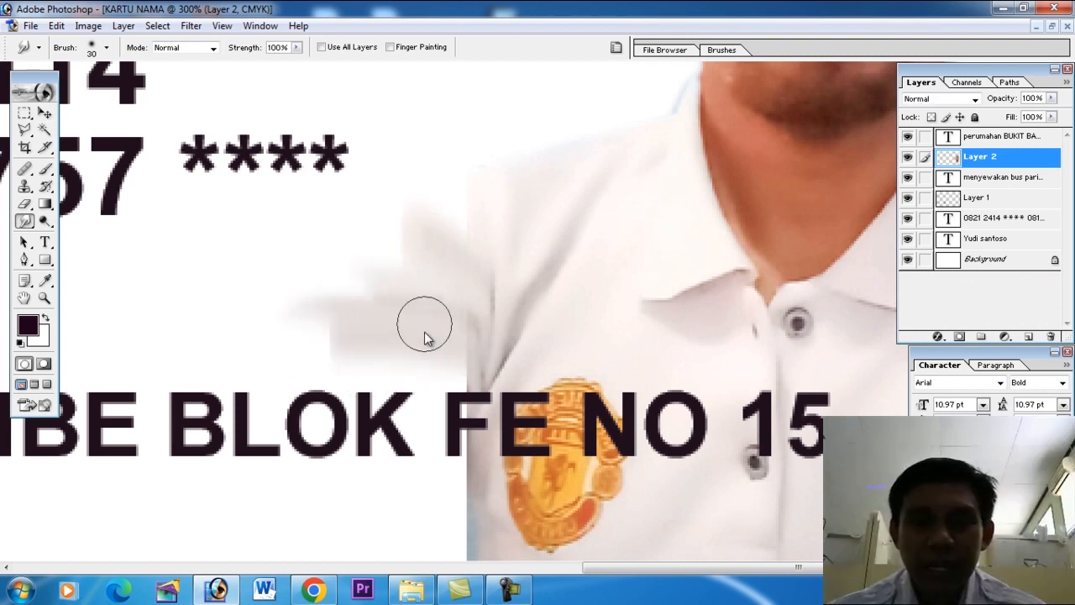
pyautogui.moveTo(437, 231); pyautogui.dragTo(418, 221)
pyautogui.moveTo(430, 336)
pyautogui.mouseDown()
pyautogui.moveTo(328, 385)
pyautogui.moveTo(369, 301)
pyautogui.moveTo(402, 364)
pyautogui.moveTo(399, 439)
pyautogui.moveTo(414, 373)
pyautogui.moveTo(408, 523)
pyautogui.mouseUp()
pyautogui.moveTo(378, 383); pyautogui.dragTo(283, 568)
pyautogui.moveTo(339, 397); pyautogui.dragTo(274, 538)
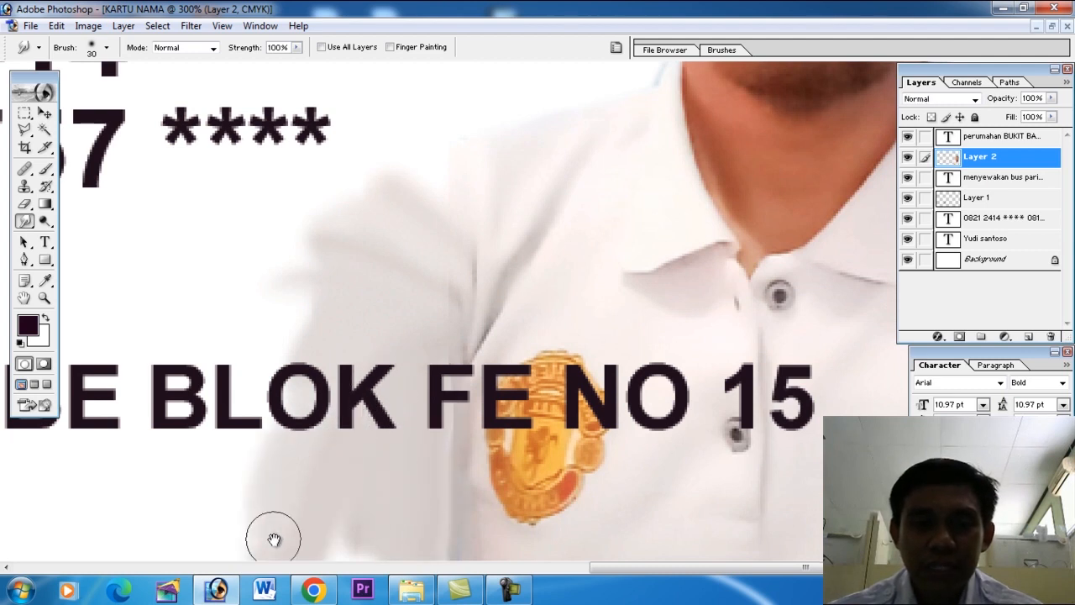
# Outline the ragged outer part of the smudged sleeve with a Pen path shaped like an arm, and convert it into a selection.
pyautogui.keyDown('alt'); pyautogui.click(360, 426); pyautogui.keyUp('alt')
pyautogui.keyDown('alt'); pyautogui.click(362, 423); pyautogui.keyUp('alt')
pyautogui.keyDown('alt'); pyautogui.click(426, 429); pyautogui.keyUp('alt')
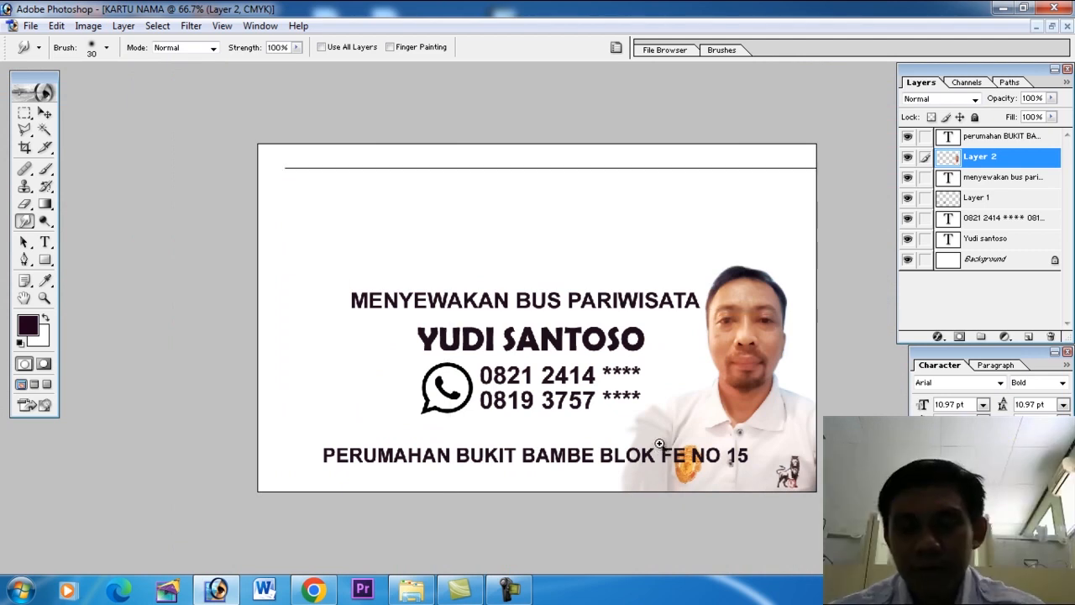
pyautogui.hotkey('ctrl', '+')
pyautogui.press('p')
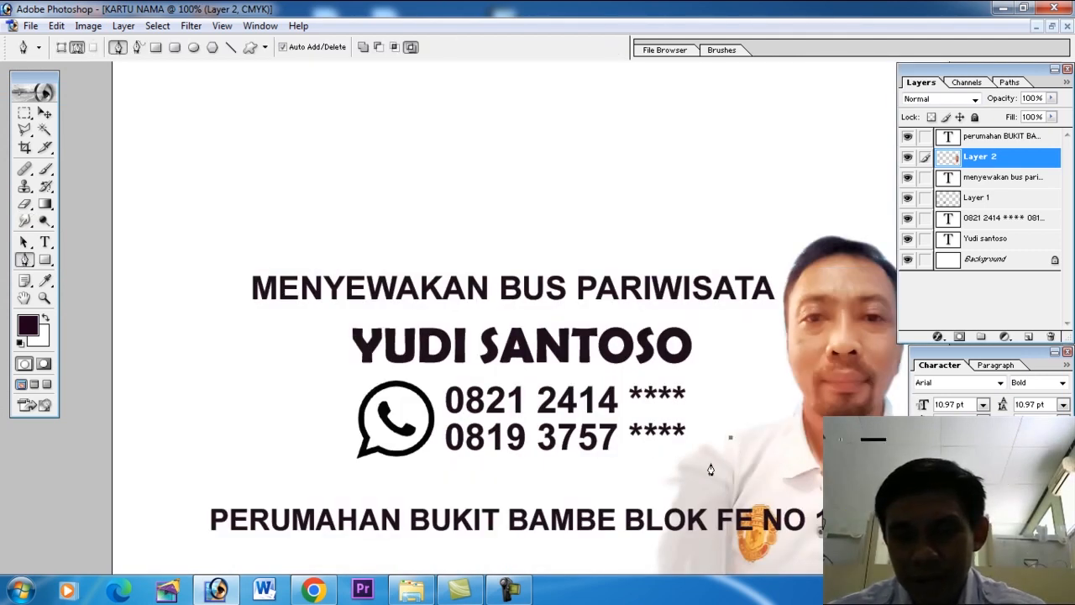
pyautogui.hotkey('ctrl', '-')
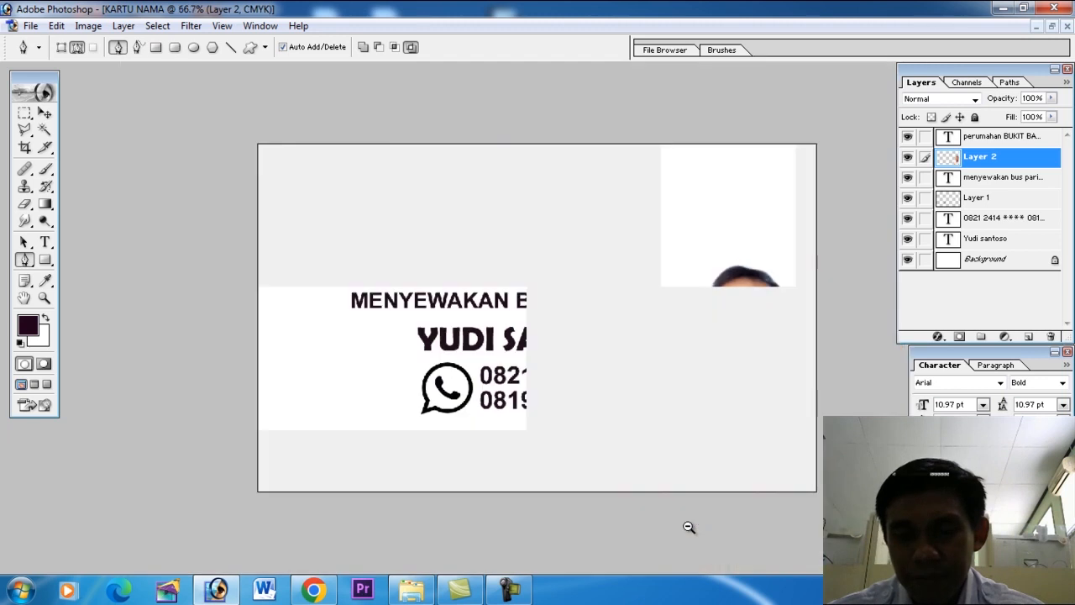
pyautogui.click(624, 521)
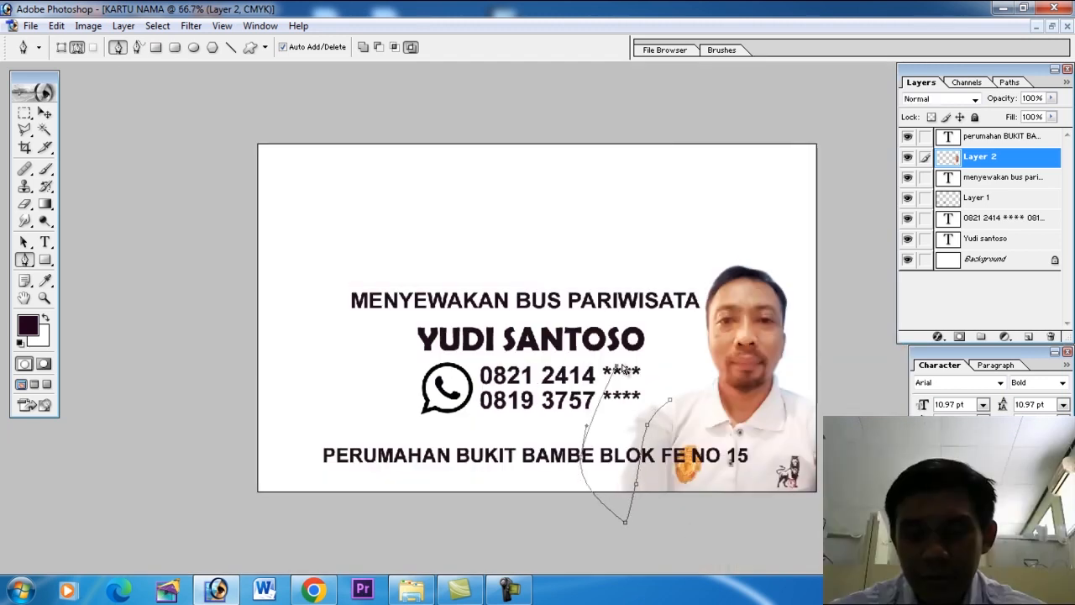
pyautogui.click(622, 368)
pyautogui.hotkey('ctrl', 'Return')
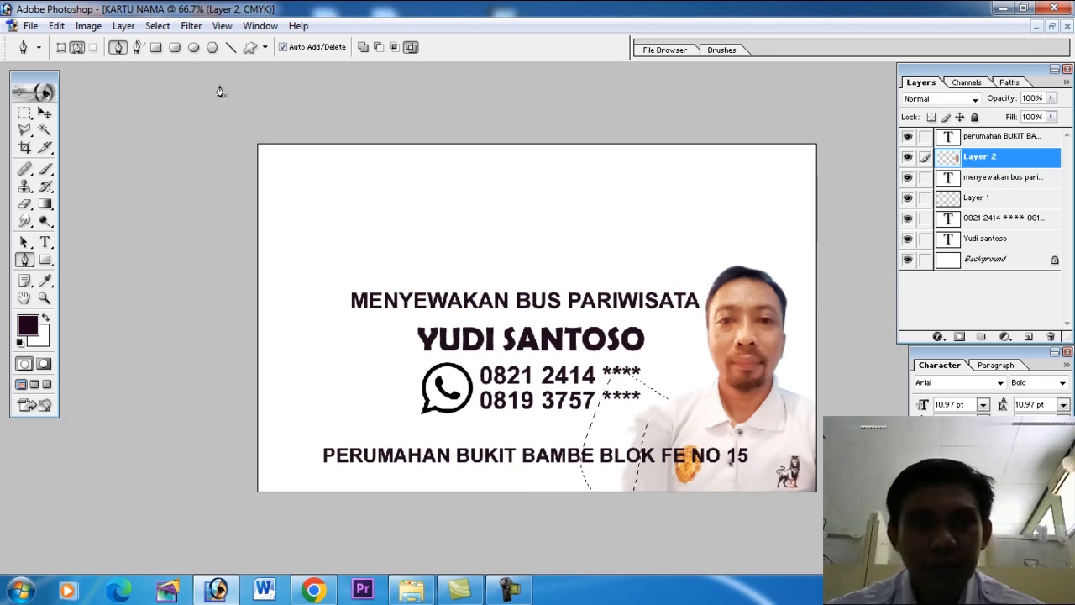
# Feather the selection, delete the excess smudge outside the sleeve from the portrait layer, and deselect.
pyautogui.click(158, 26)
pyautogui.click(174, 146)
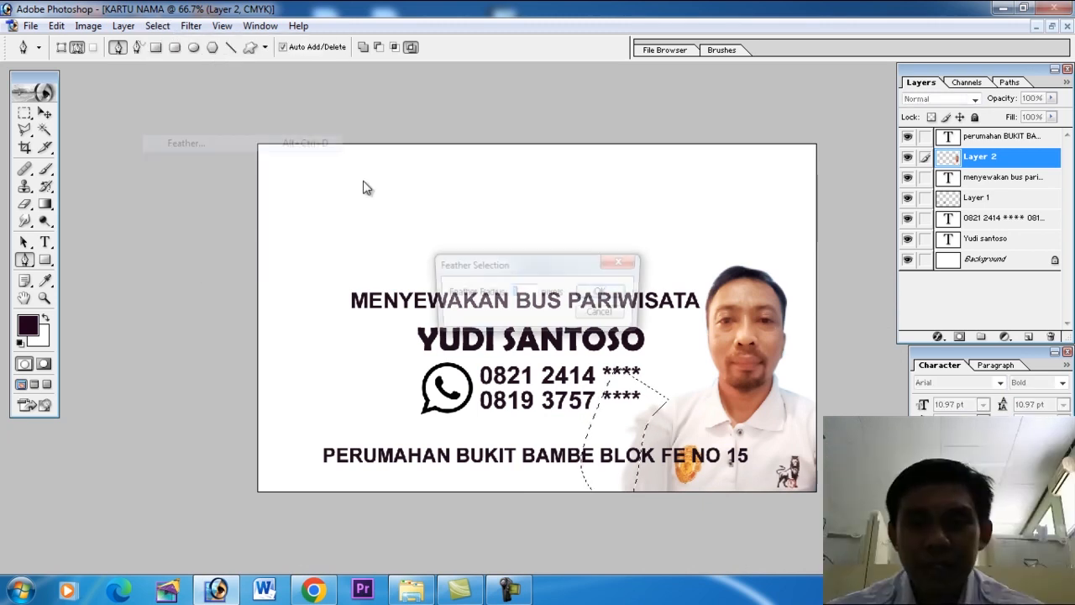
pyautogui.press('Return')
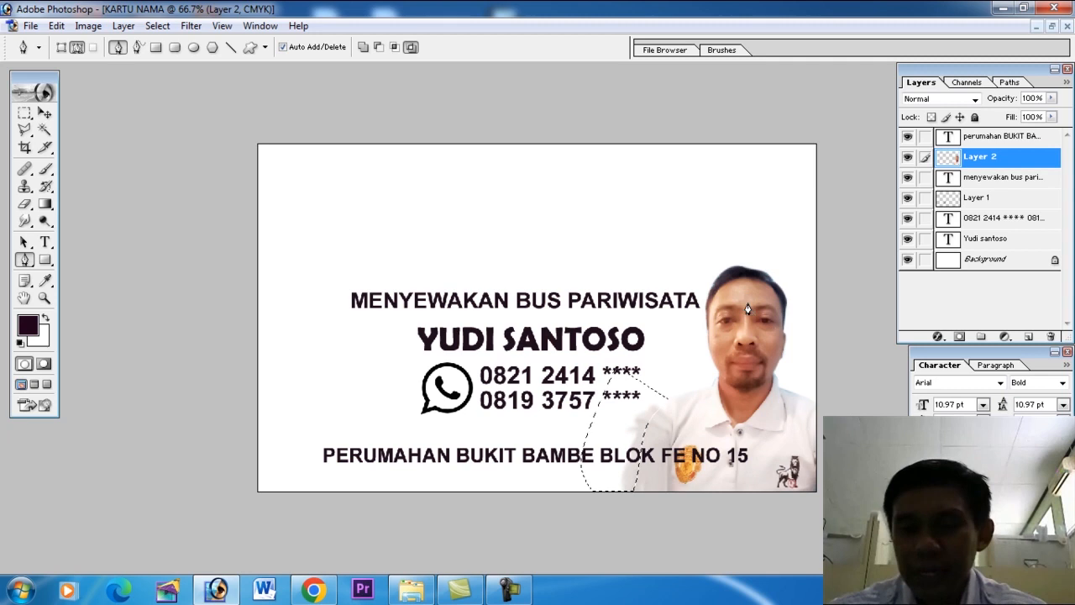
pyautogui.click(170, 27)
pyautogui.click(183, 59)
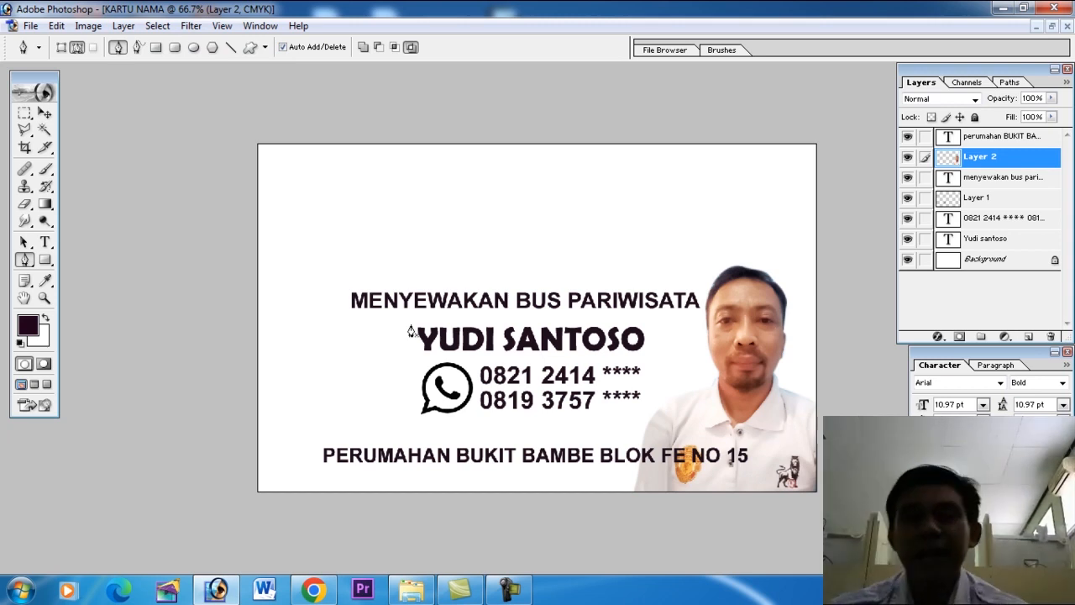
pyautogui.click(44, 114)
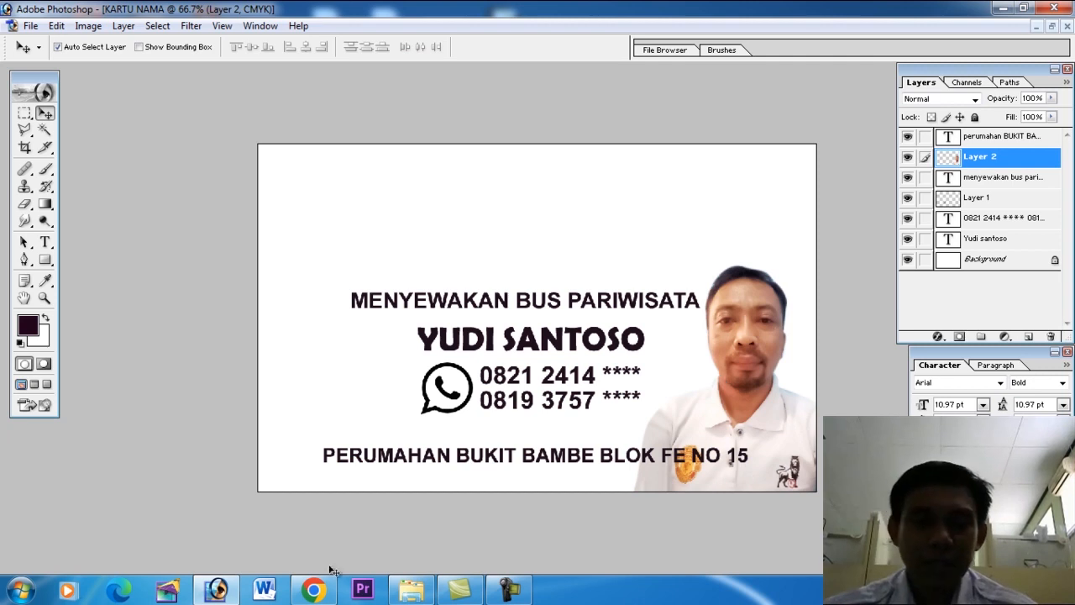
# Switch to Chrome, search Google for "remove background", and open the remove.bg site.
pyautogui.click(322, 590)
pyautogui.click(281, 15)
pyautogui.moveTo(233, 119); pyautogui.dragTo(95, 125)
pyautogui.write('remove')
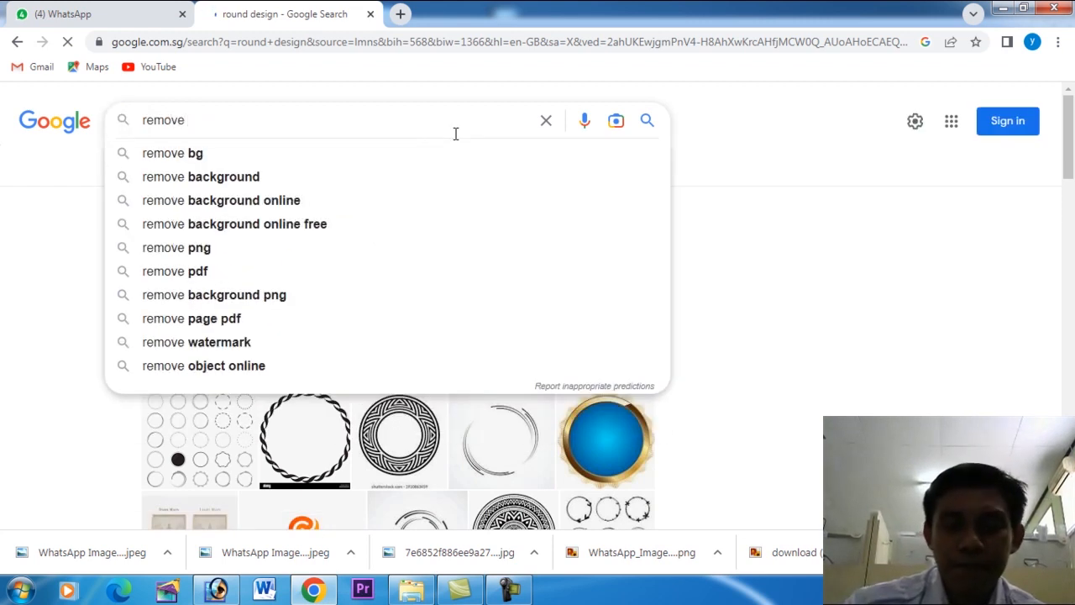
pyautogui.press('Down')
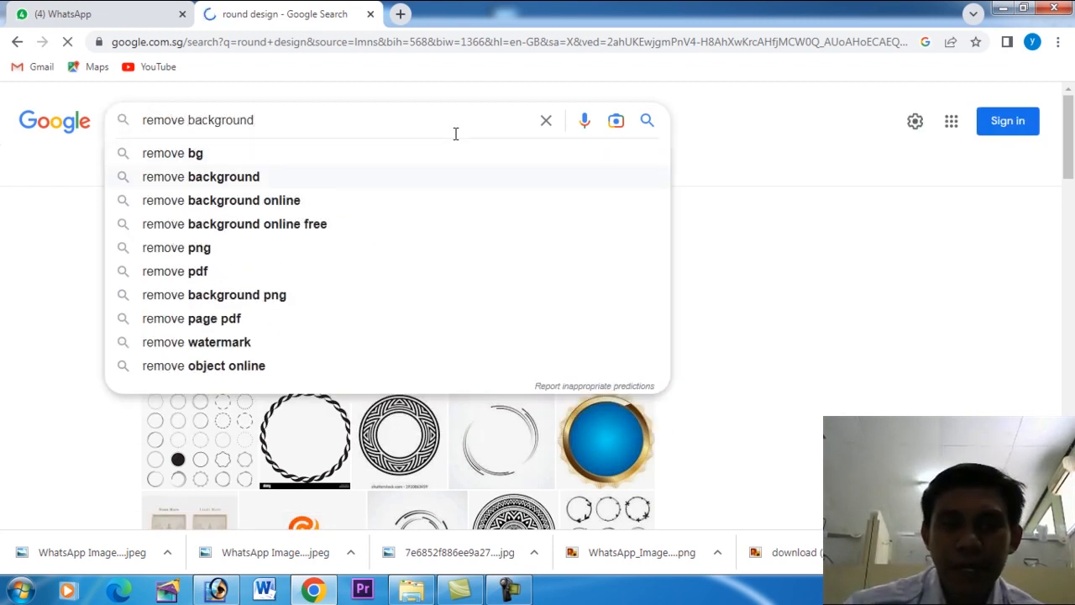
pyautogui.press('Return')
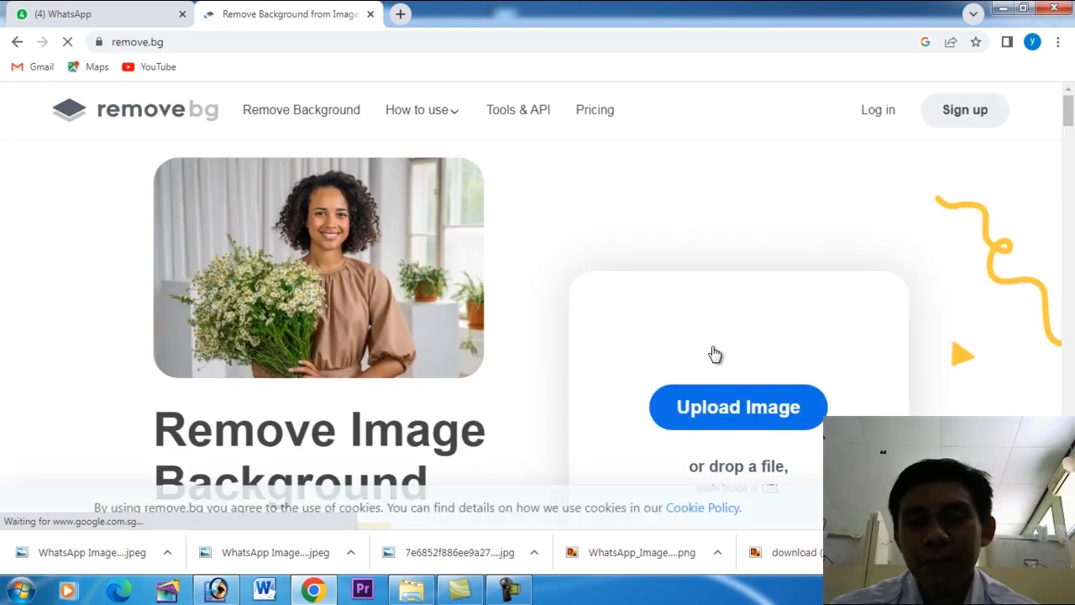
# Upload the bus photo WhatsApp Image 2023-01-20 at 18.55.48 (1) to remove.bg and download the preview-size cut-out.
pyautogui.click(736, 411)
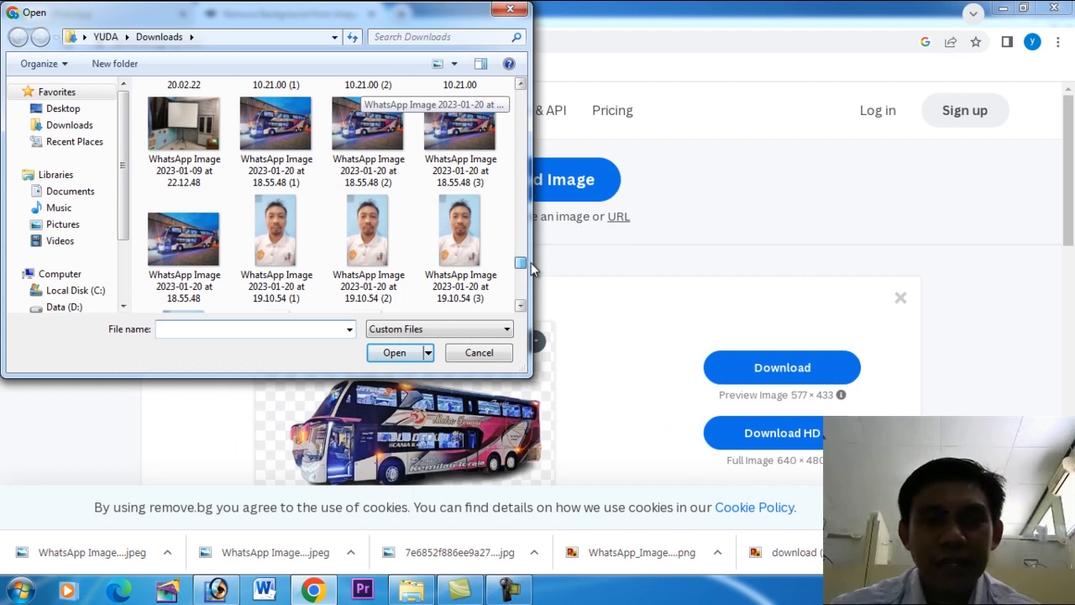
pyautogui.doubleClick(294, 139)
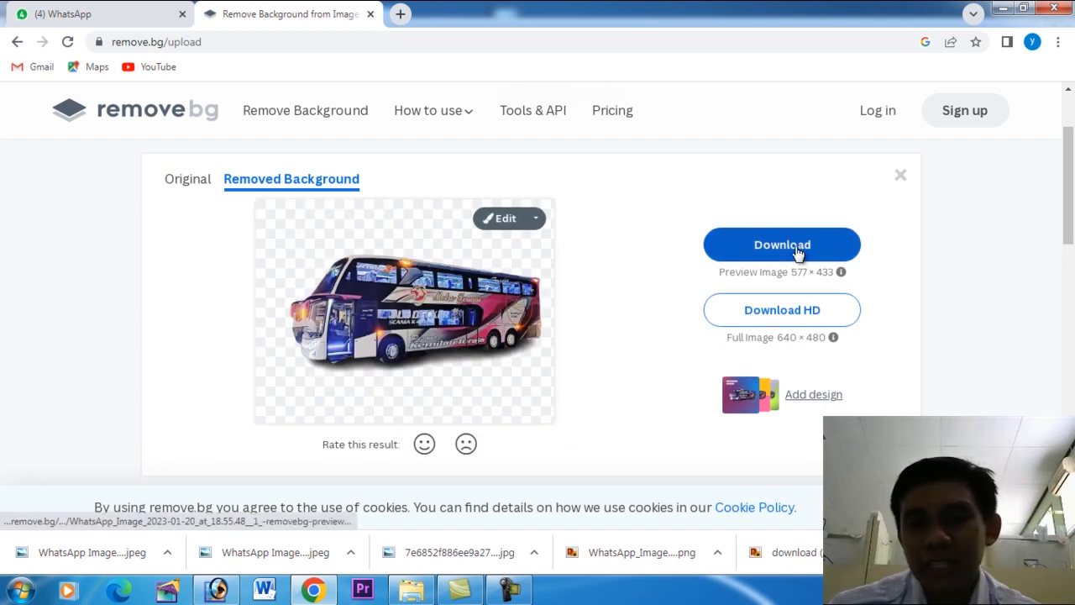
pyautogui.click(799, 249)
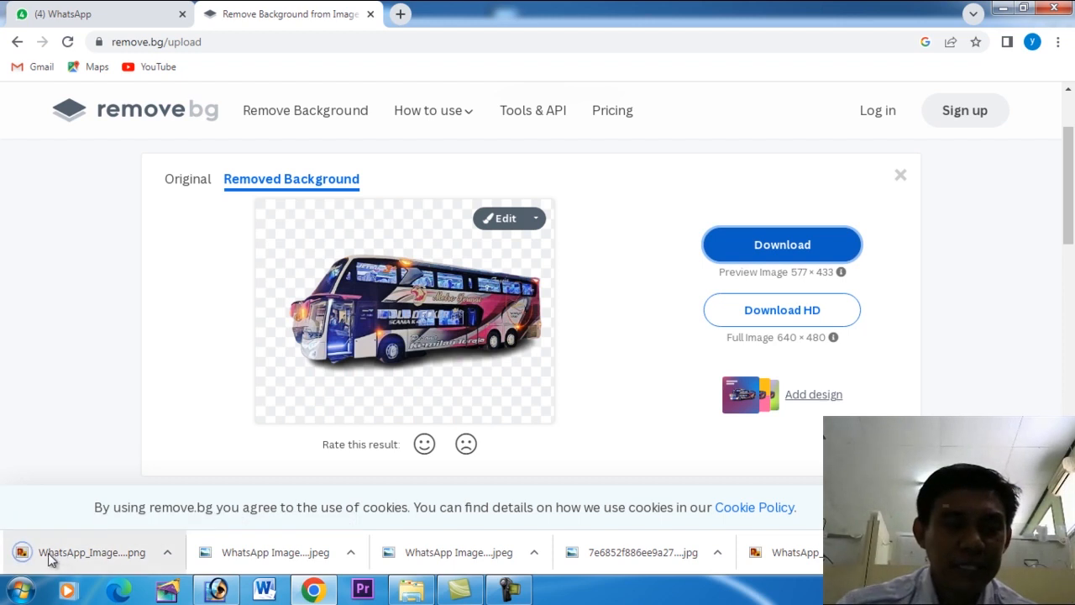
# Open the downloaded bus cut-out in Photoshop and copy it onto the KARTU NAMA card, above the MENYEWAKAN BUS PARIWISATA text.
pyautogui.moveTo(46, 558); pyautogui.dragTo(168, 357)
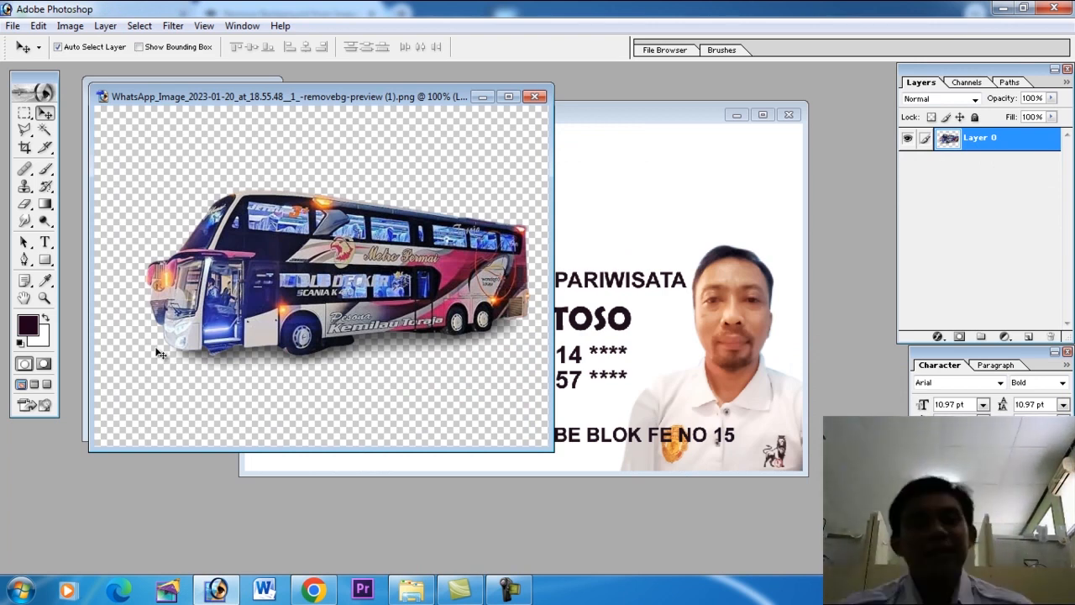
pyautogui.moveTo(287, 285); pyautogui.dragTo(541, 220)
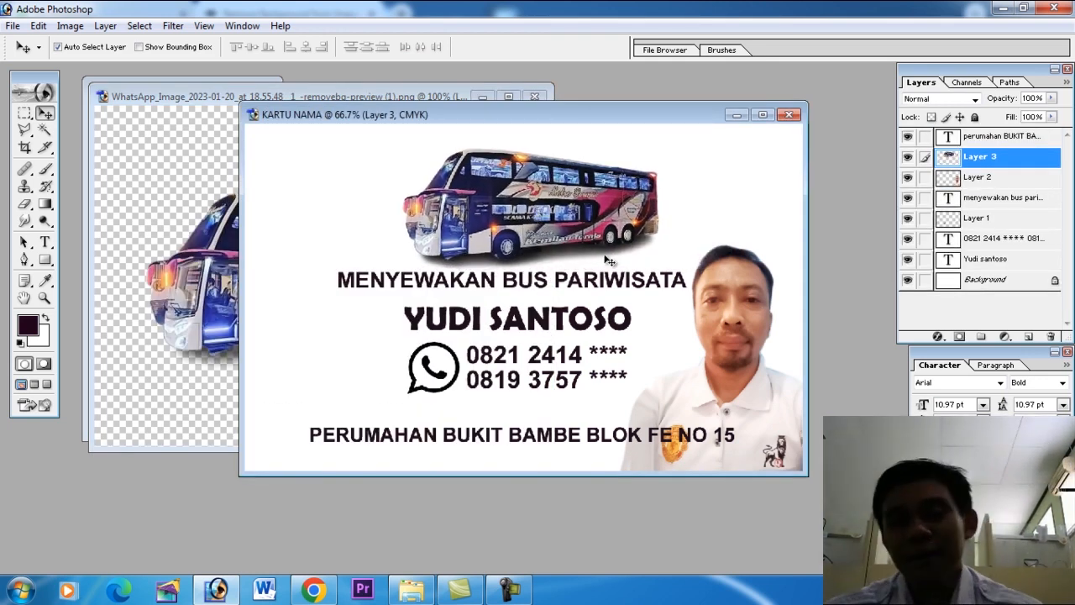
pyautogui.moveTo(566, 229); pyautogui.dragTo(554, 229)
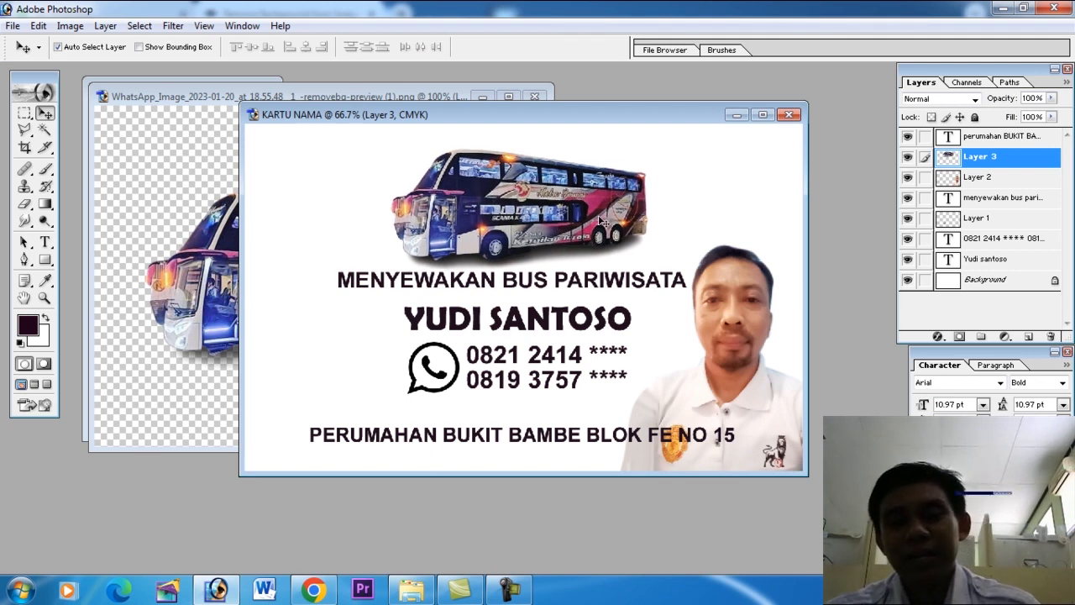
# Enlarge the bus with Free Transform so that it fills the space above the MENYEWAKAN BUS PARIWISATA text.
pyautogui.hotkey('ctrl', 't')
pyautogui.moveTo(646, 148); pyautogui.dragTo(684, 136)
pyautogui.press('Return')
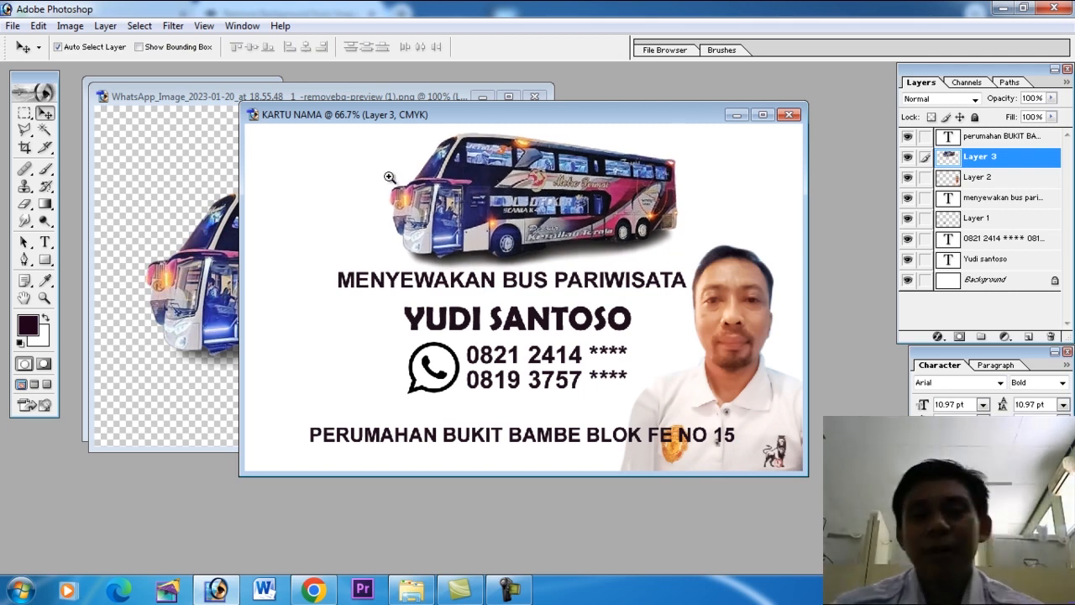
# Outline the leftover background between and below the bus's front mirrors with a Pen path, and convert it into a selection.
pyautogui.moveTo(390, 205); pyautogui.dragTo(445, 257)
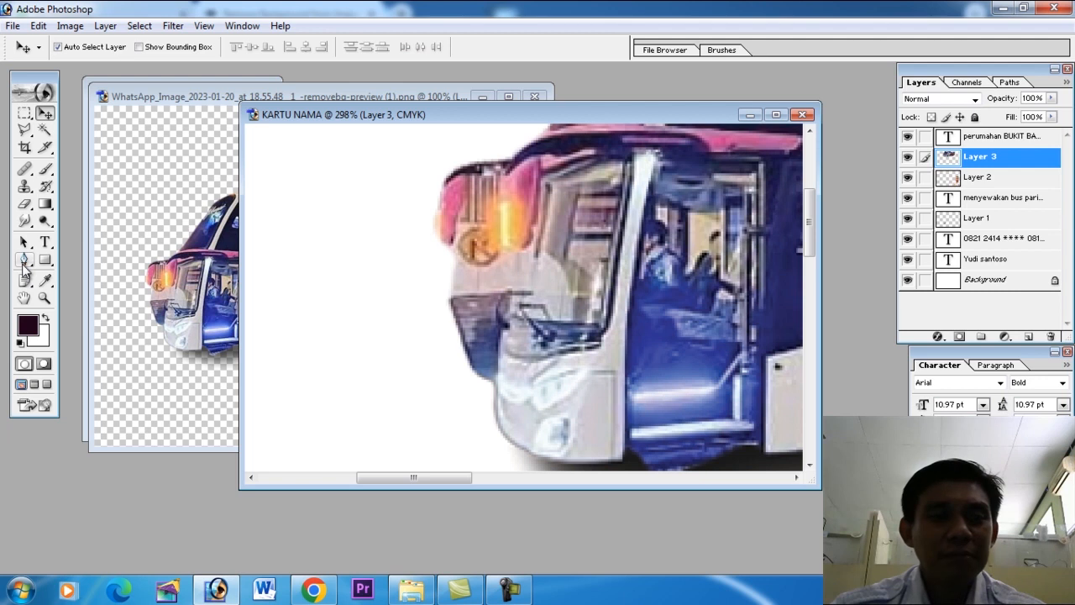
pyautogui.click(25, 262)
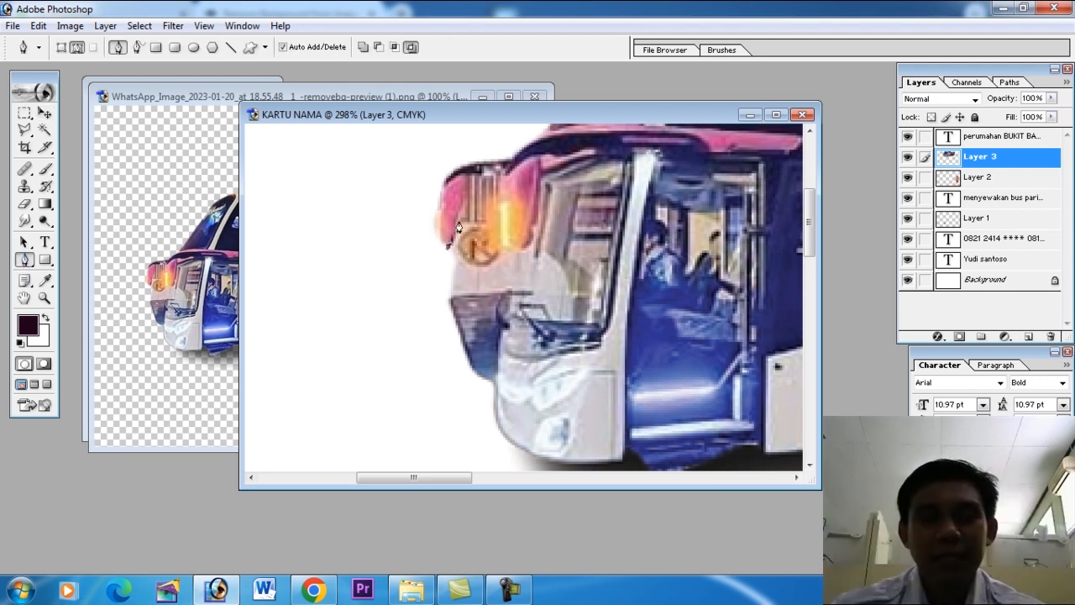
pyautogui.moveTo(501, 241); pyautogui.dragTo(509, 256)
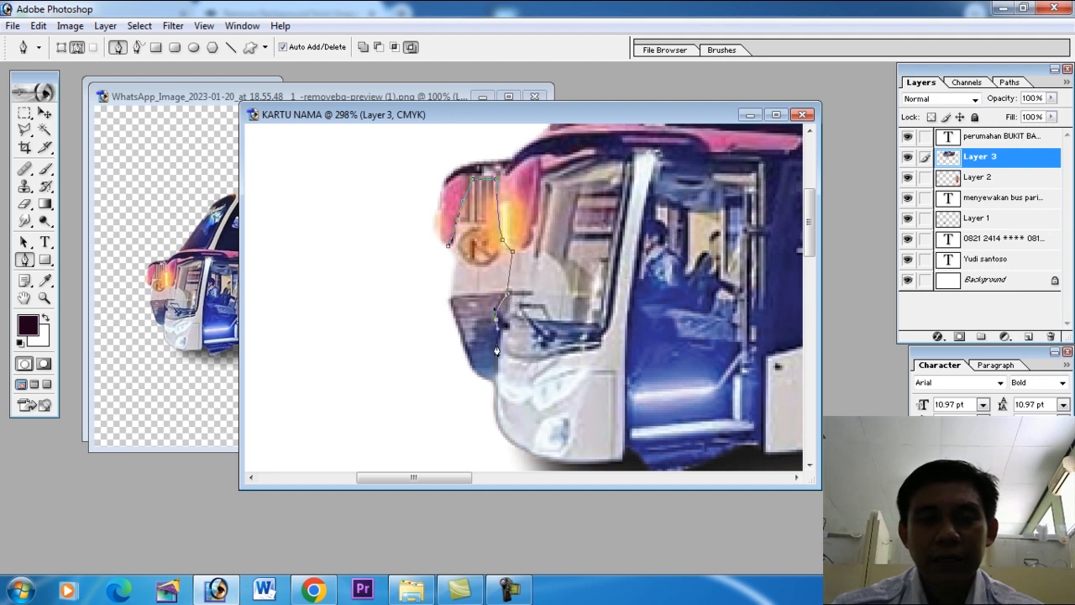
pyautogui.click(408, 309)
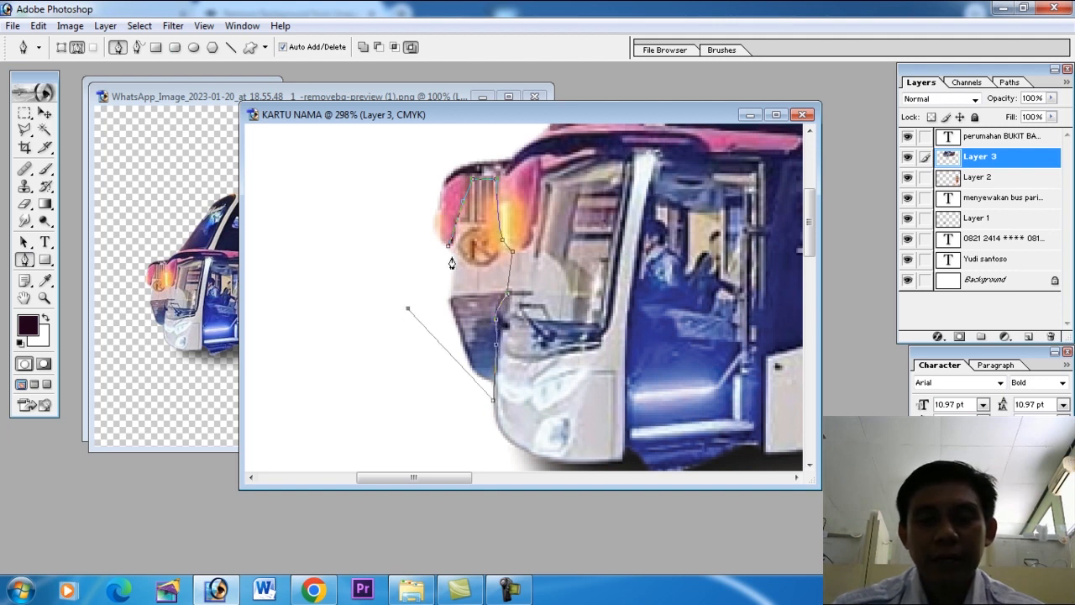
pyautogui.hotkey('ctrl', 'Return')
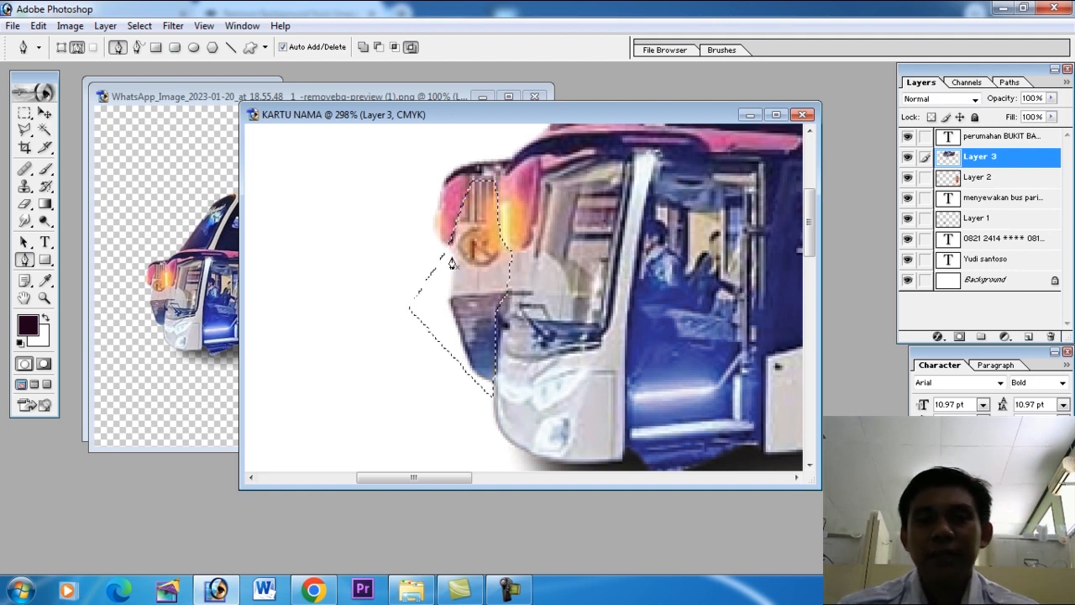
# Feather the selection, delete the leftover background in front of the bus from its layer, and deselect.
pyautogui.click(141, 28)
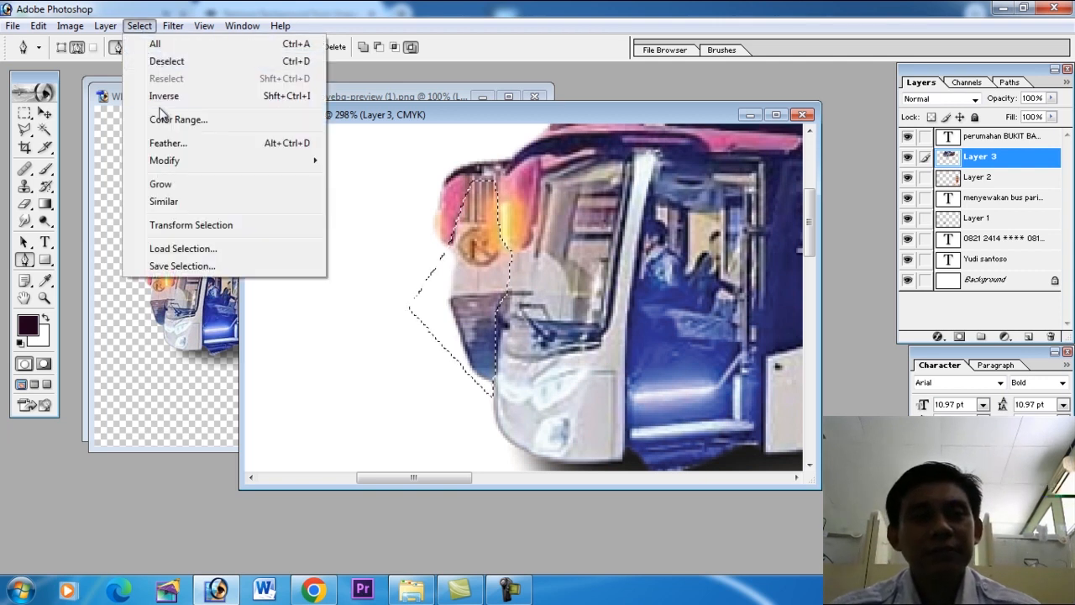
pyautogui.click(164, 142)
pyautogui.press('Return')
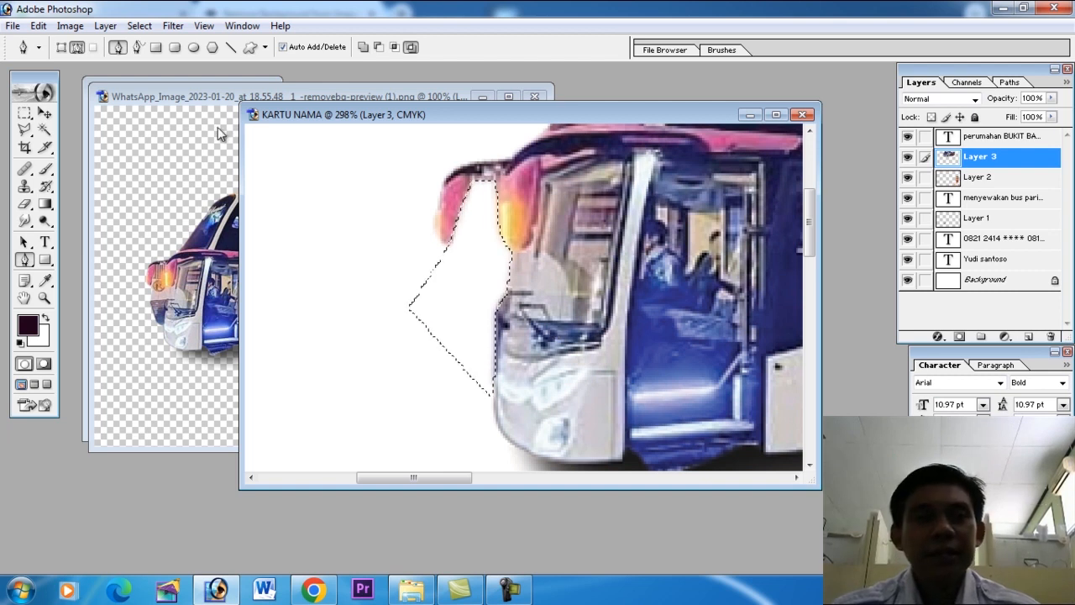
pyautogui.click(139, 26)
pyautogui.click(165, 62)
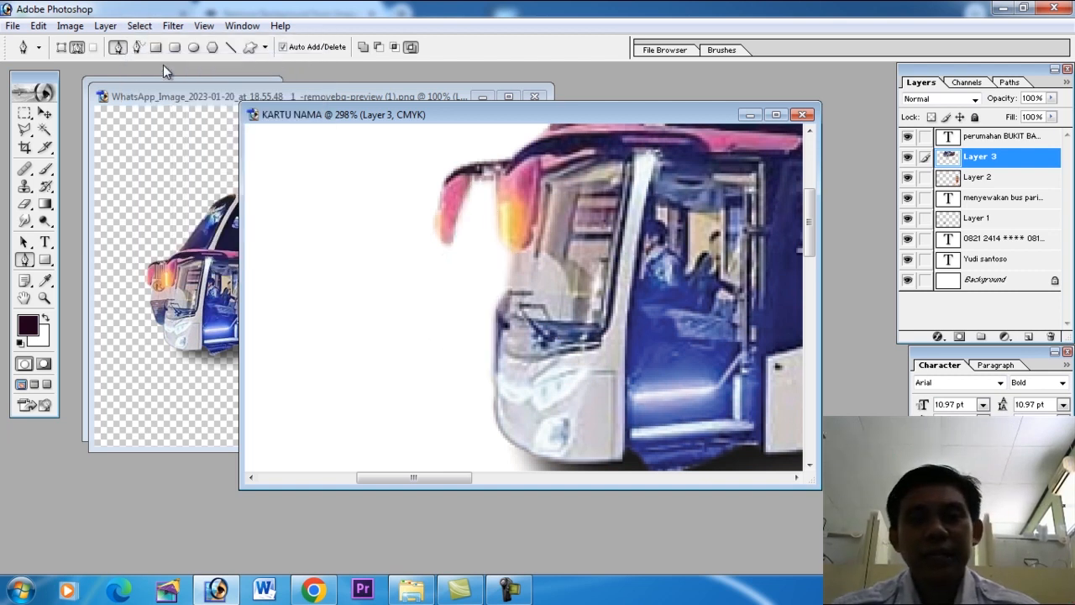
pyautogui.click(45, 112)
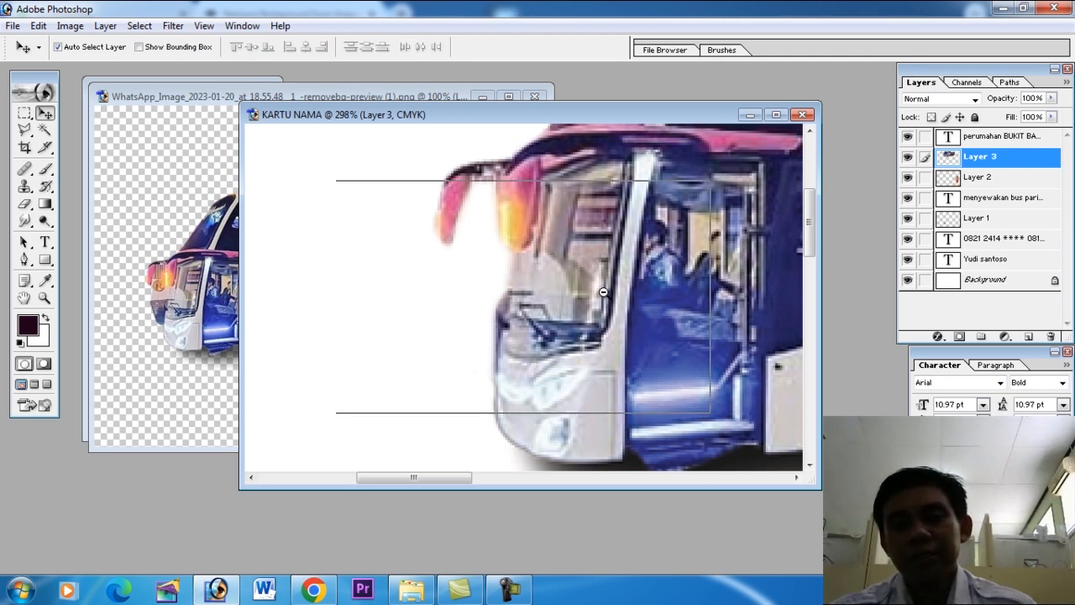
# Move the MENYEWAKAN BUS PARIWISATA, name and phone texts slightly lower on the card, and close the leftover source images.
pyautogui.keyDown('alt'); pyautogui.click(602, 291); pyautogui.keyUp('alt')
pyautogui.keyDown('alt'); pyautogui.click(609, 283); pyautogui.keyUp('alt')
pyautogui.keyDown('alt'); pyautogui.click(617, 274); pyautogui.keyUp('alt')
pyautogui.keyDown('alt'); pyautogui.click(618, 275); pyautogui.keyUp('alt')
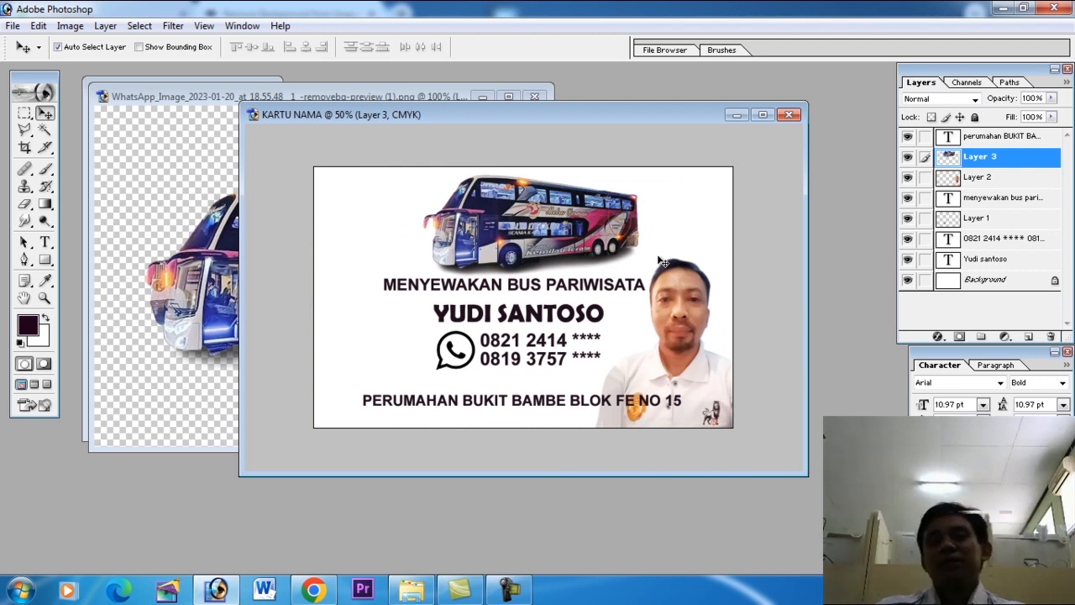
pyautogui.moveTo(604, 318); pyautogui.dragTo(602, 323)
pyautogui.moveTo(626, 286); pyautogui.dragTo(625, 290)
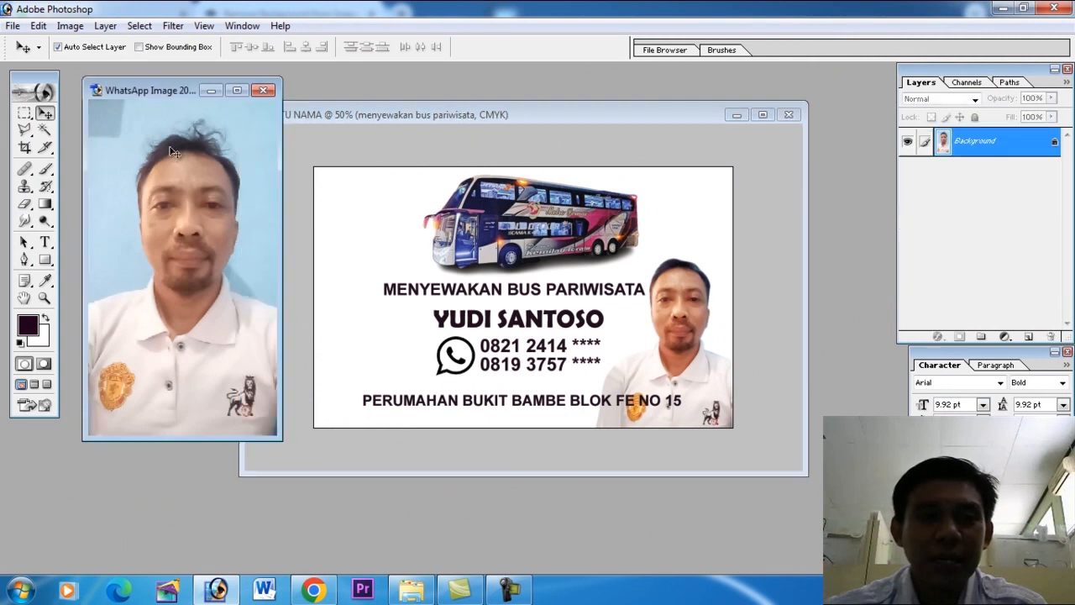
pyautogui.click(263, 90)
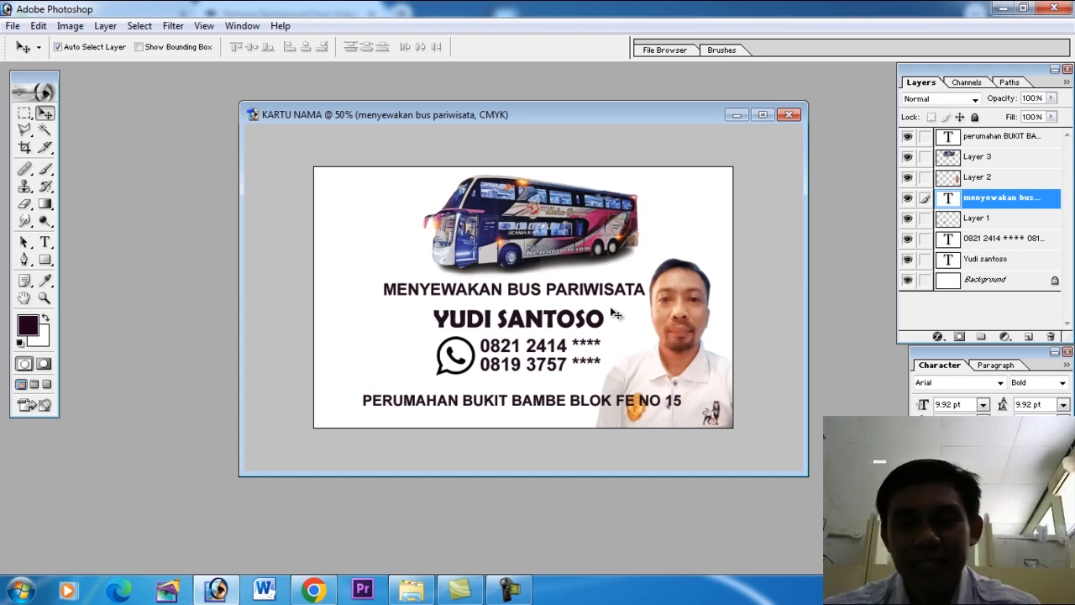
# Marquee-select a square in the empty space left of the bus on a new layer, with yellow EAFF04 as foreground color.
pyautogui.click(24, 115)
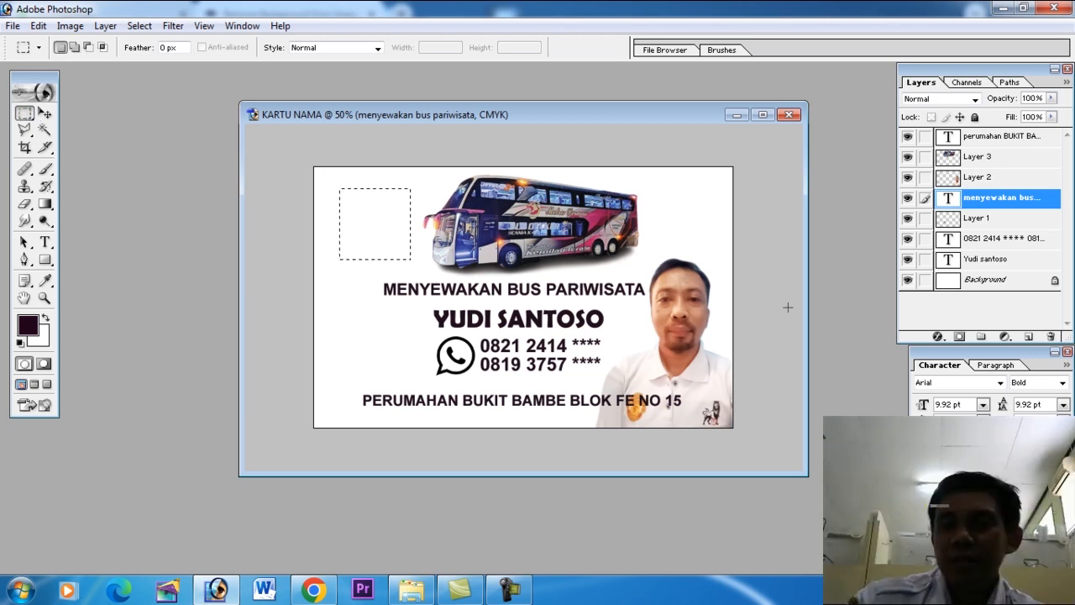
pyautogui.click(1028, 337)
pyautogui.click(44, 281)
pyautogui.click(28, 324)
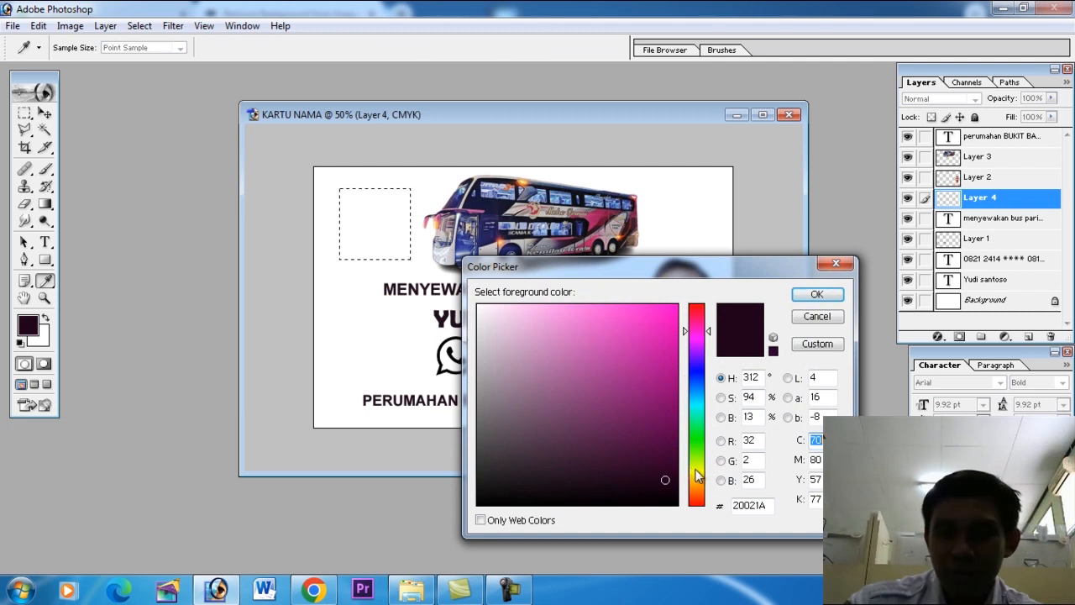
pyautogui.click(696, 469)
pyautogui.moveTo(670, 335); pyautogui.dragTo(776, 303)
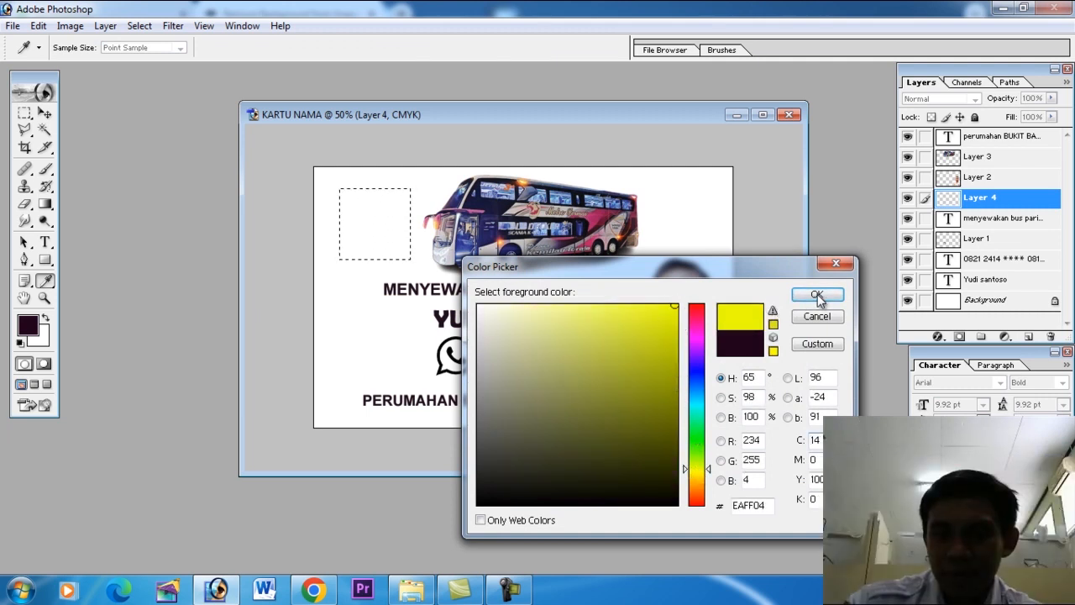
pyautogui.click(817, 294)
# Fill the square selection with the foreground color in Normal mode at 100% opacity, and deselect it.
pyautogui.press('m')
pyautogui.click(38, 26)
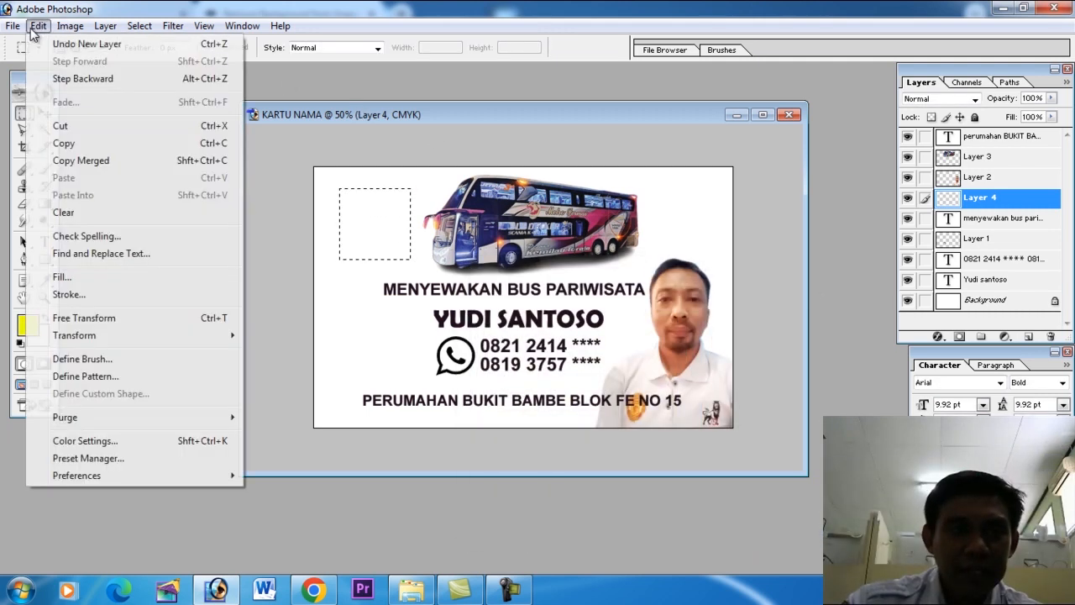
pyautogui.click(65, 277)
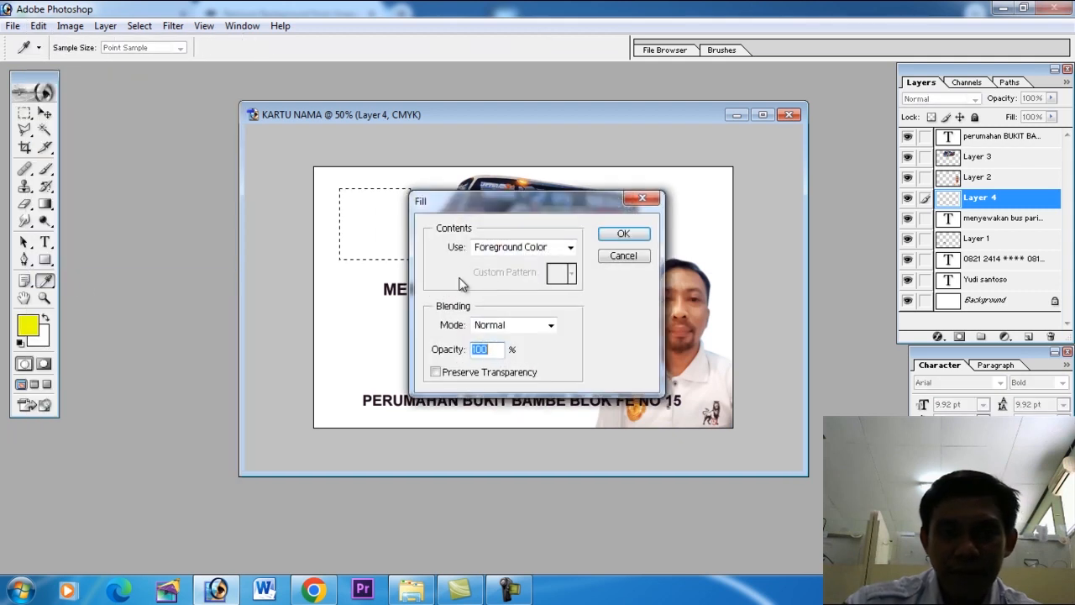
pyautogui.click(637, 235)
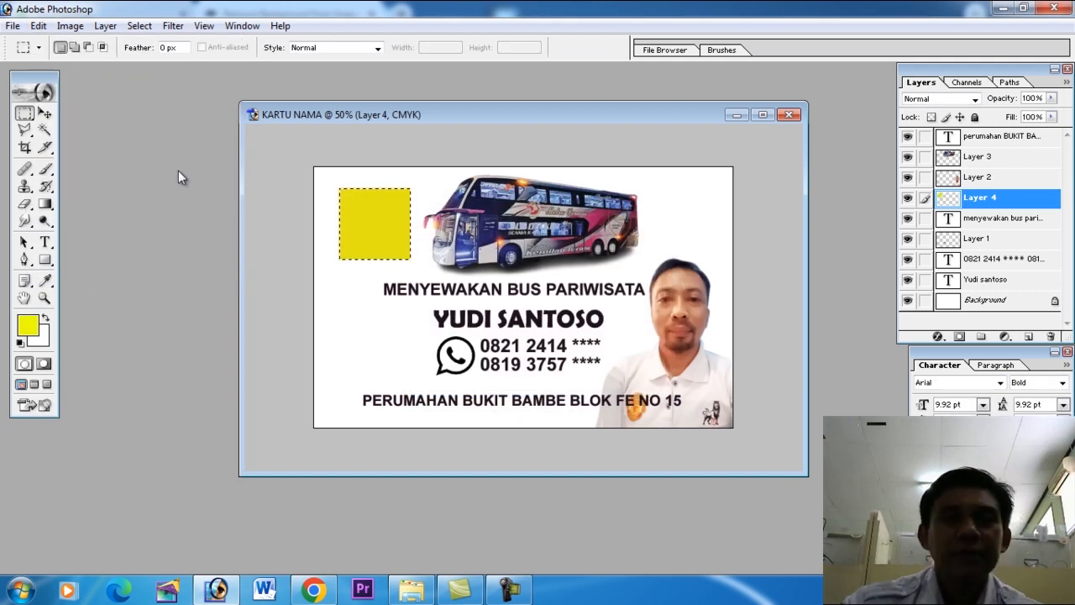
pyautogui.click(140, 26)
pyautogui.click(167, 61)
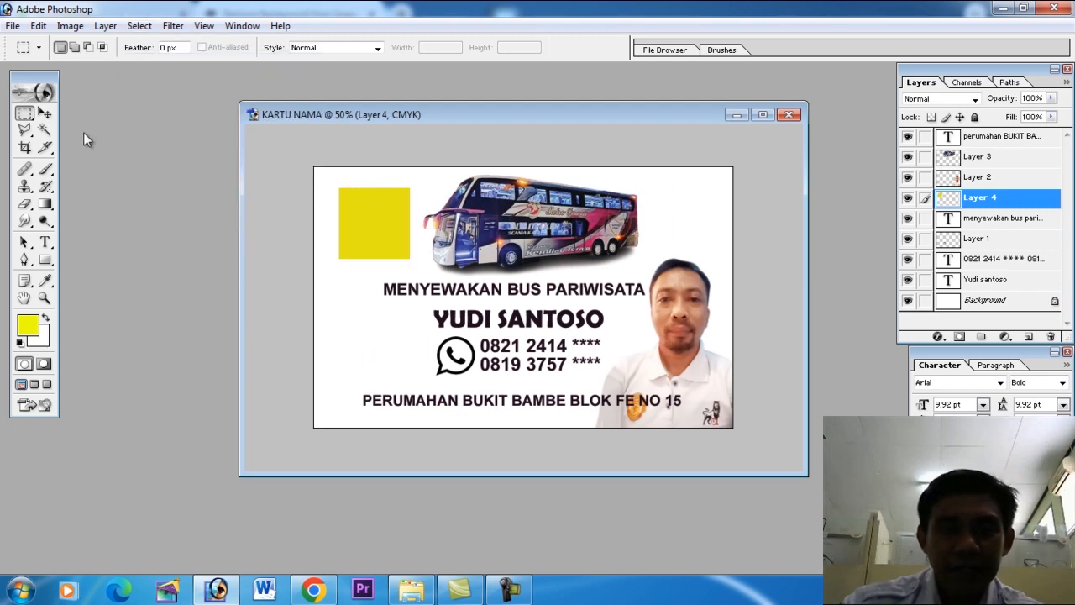
# Duplicate the yellow square's layer and move the copy directly below the original square on the card.
pyautogui.click(46, 115)
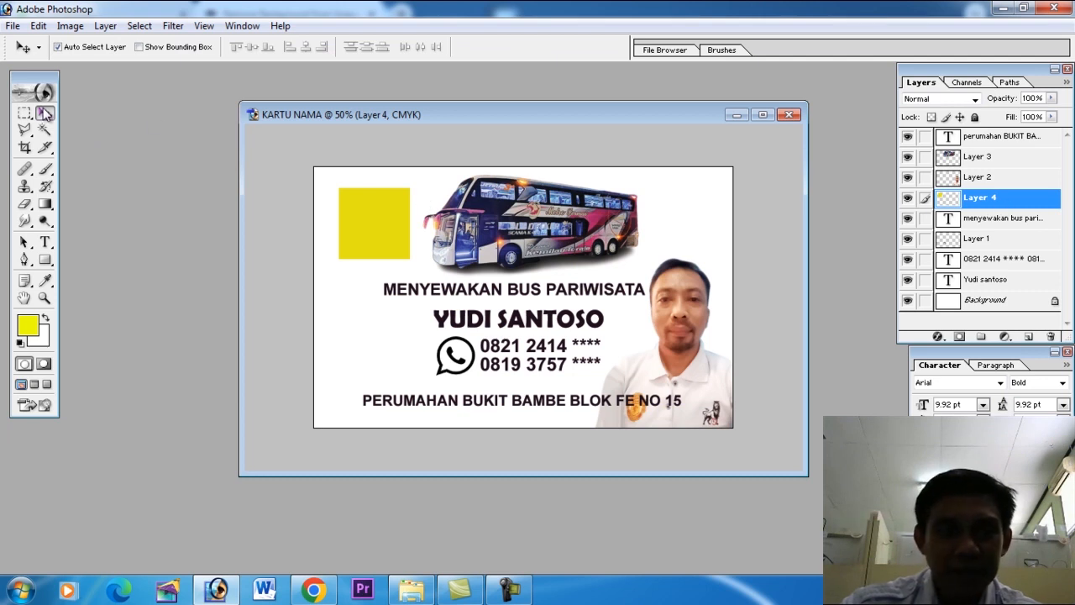
pyautogui.moveTo(1012, 206); pyautogui.dragTo(1030, 337)
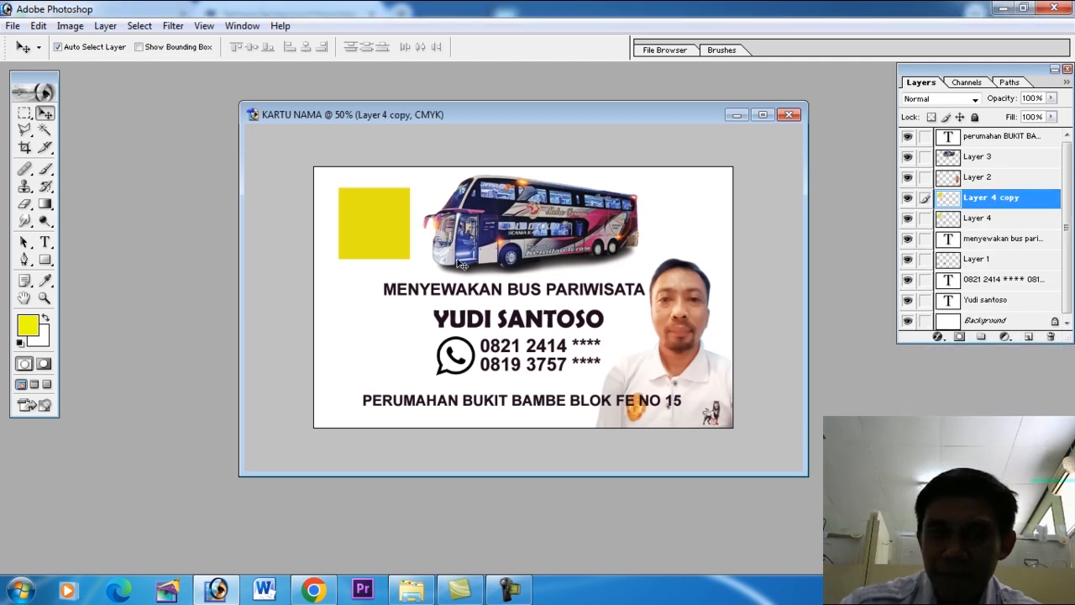
pyautogui.moveTo(382, 225); pyautogui.dragTo(380, 306)
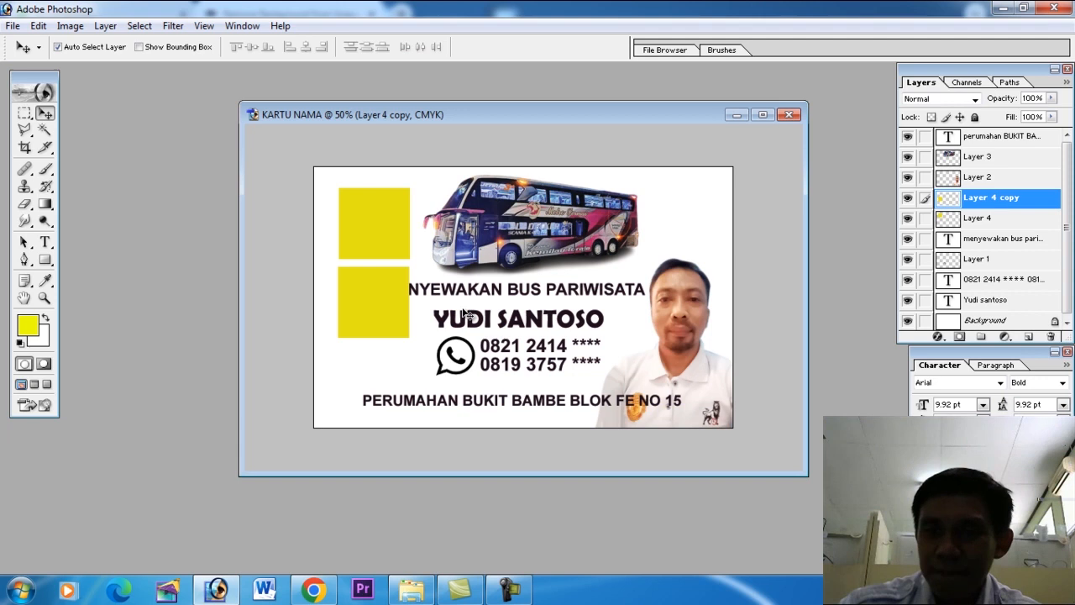
# Load the lower square's outline as a selection, fill it with bright pink at 100% opacity, and deselect.
pyautogui.keyDown('ctrl'); pyautogui.click(947, 201); pyautogui.keyUp('ctrl')
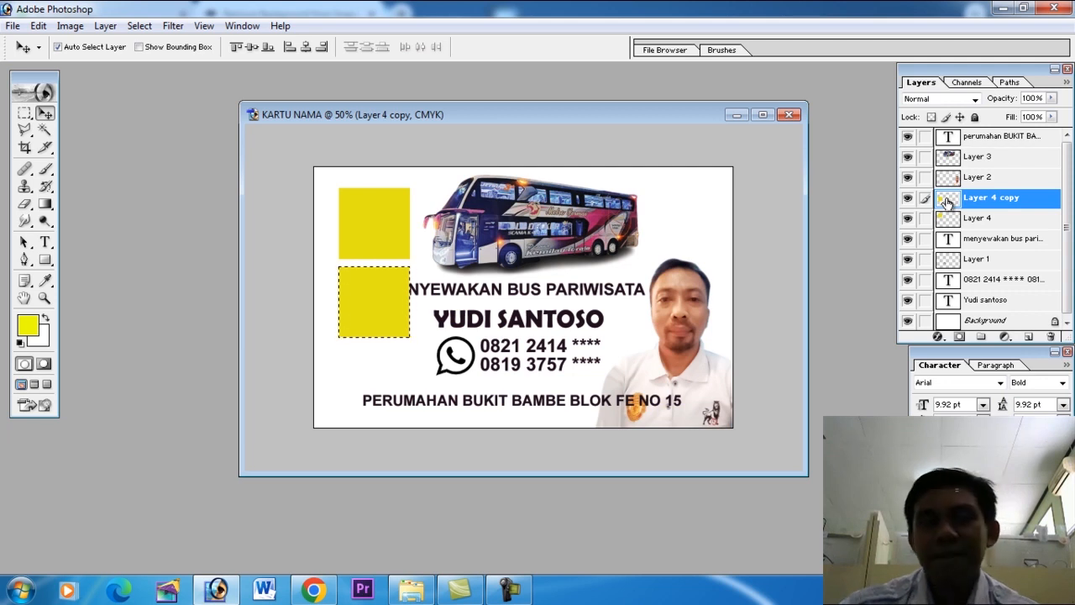
pyautogui.click(28, 324)
pyautogui.click(591, 221)
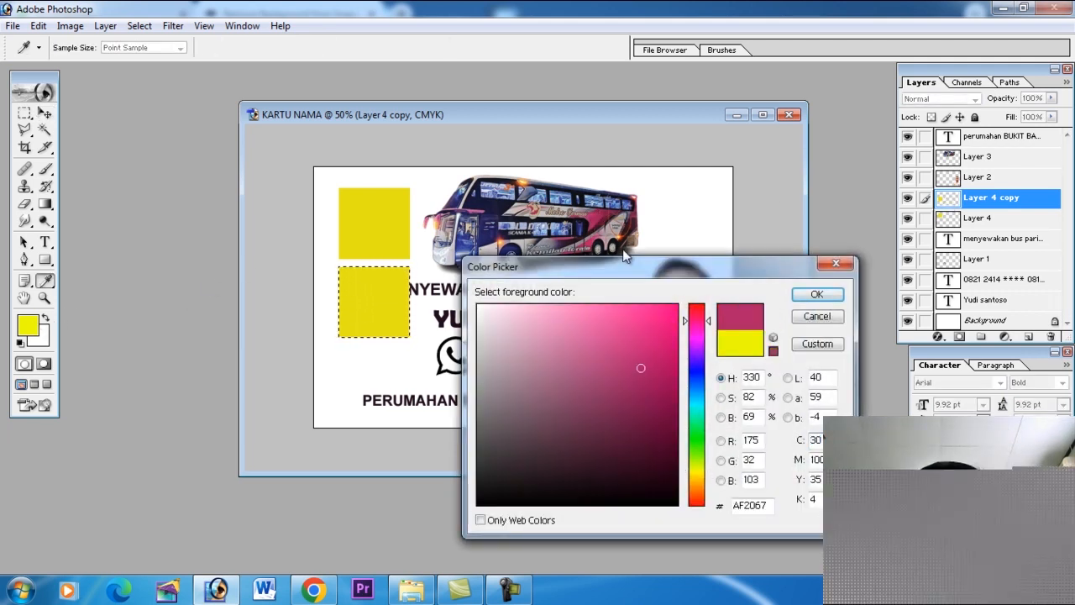
pyautogui.click(817, 295)
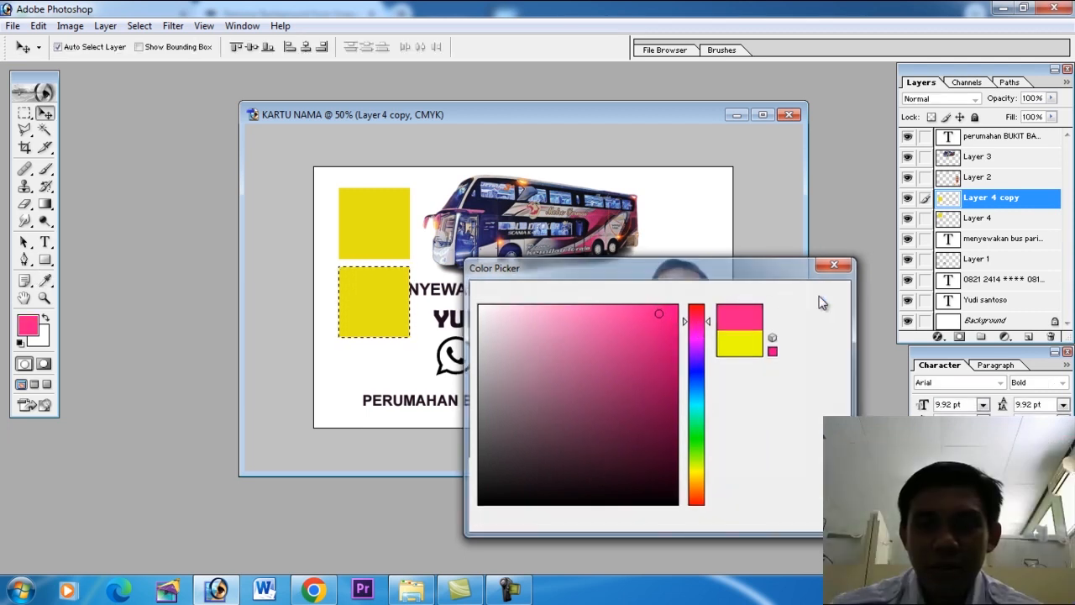
pyautogui.click(39, 26)
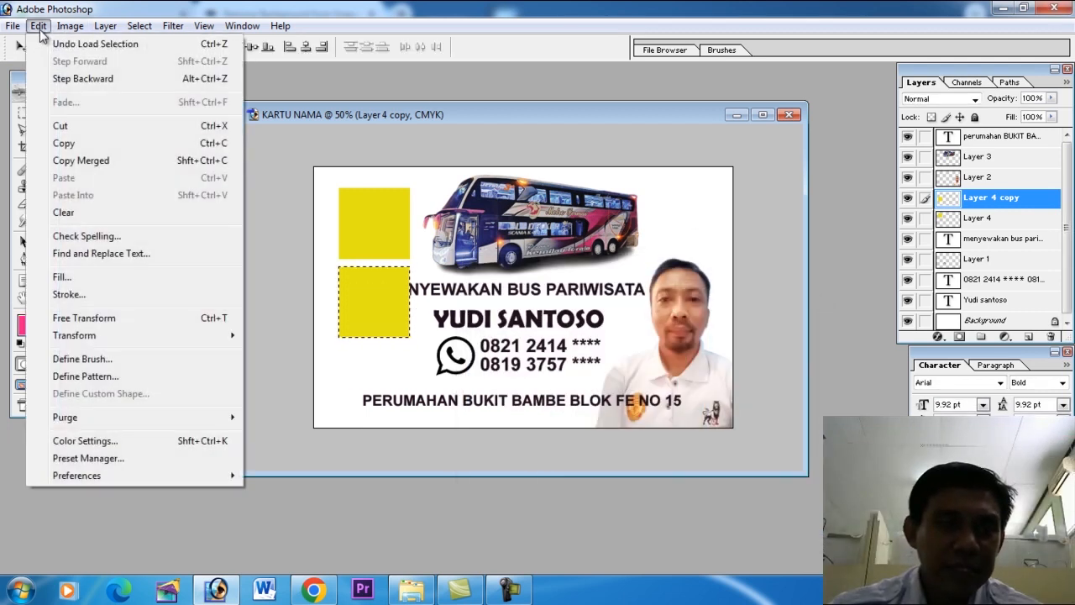
pyautogui.click(57, 276)
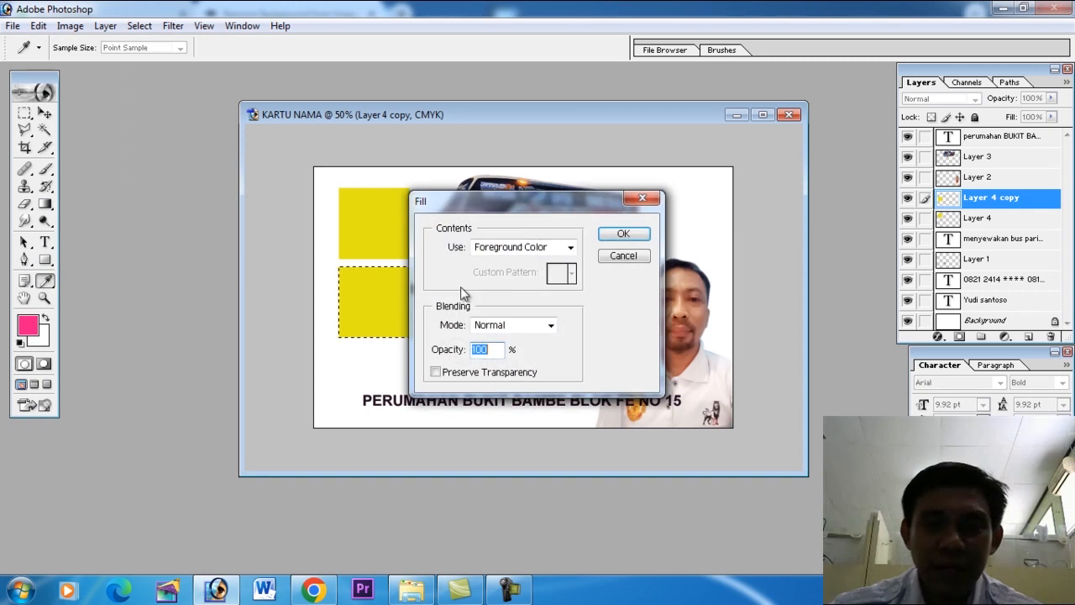
pyautogui.click(623, 236)
pyautogui.click(140, 26)
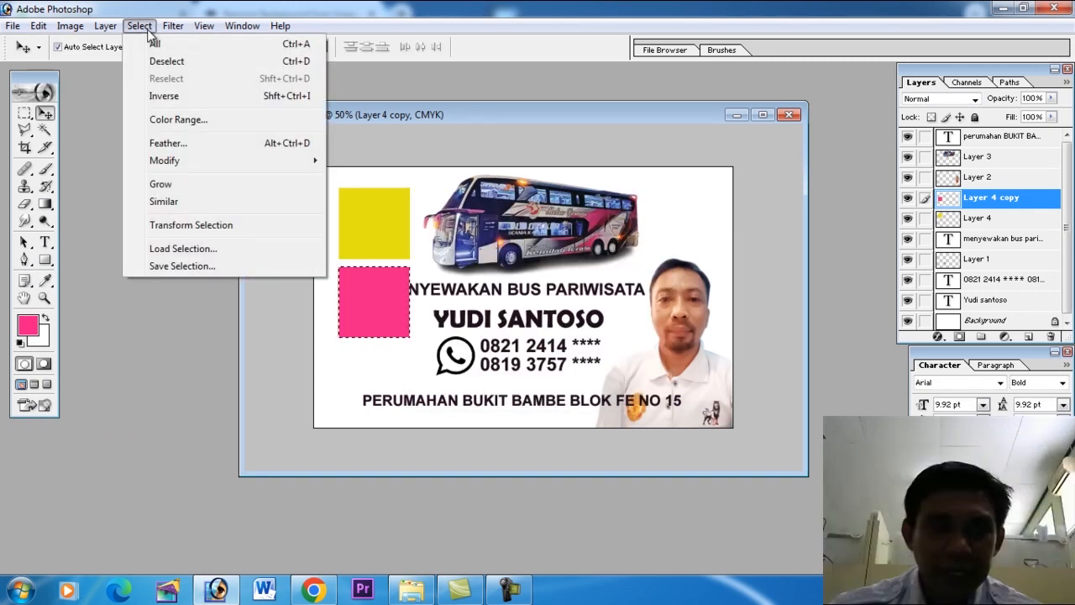
pyautogui.click(159, 62)
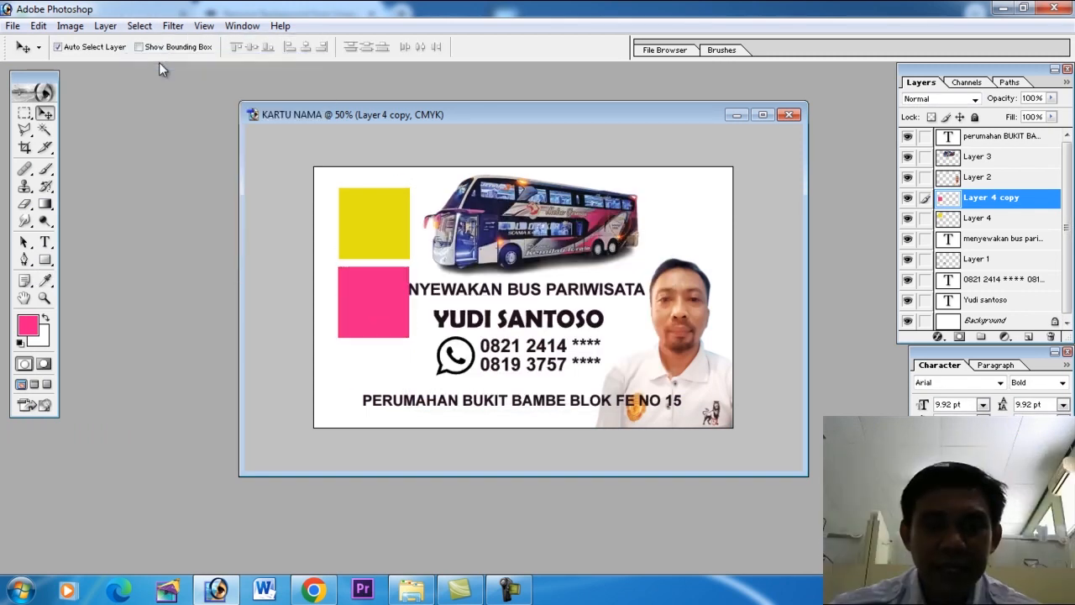
# Use the Move tool with Auto Select Layer to pick the bus, portrait, yellow square and pink square in turn.
pyautogui.click(45, 113)
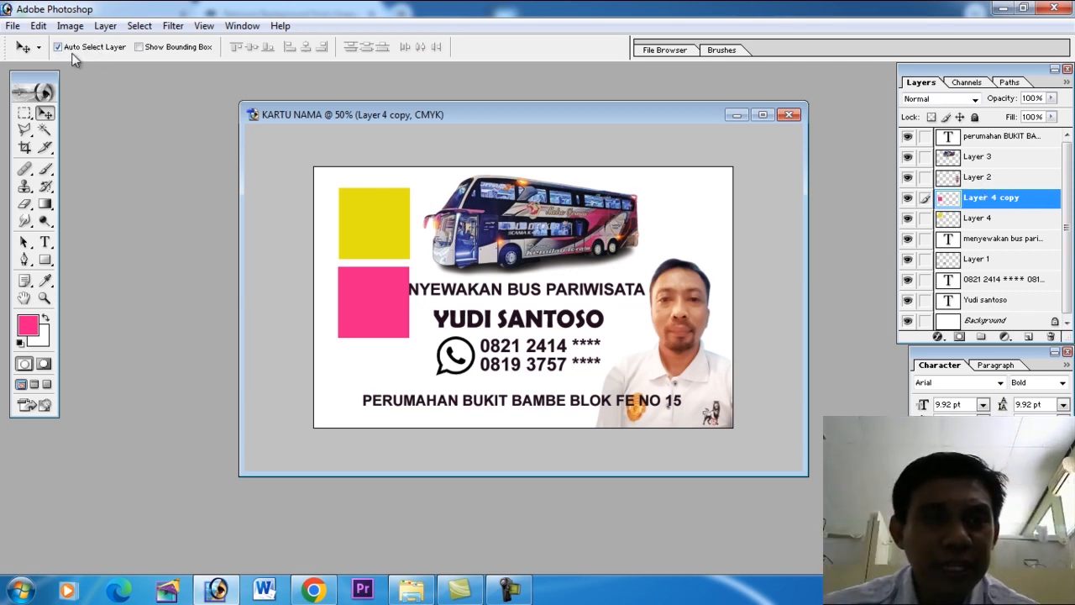
pyautogui.click(568, 225)
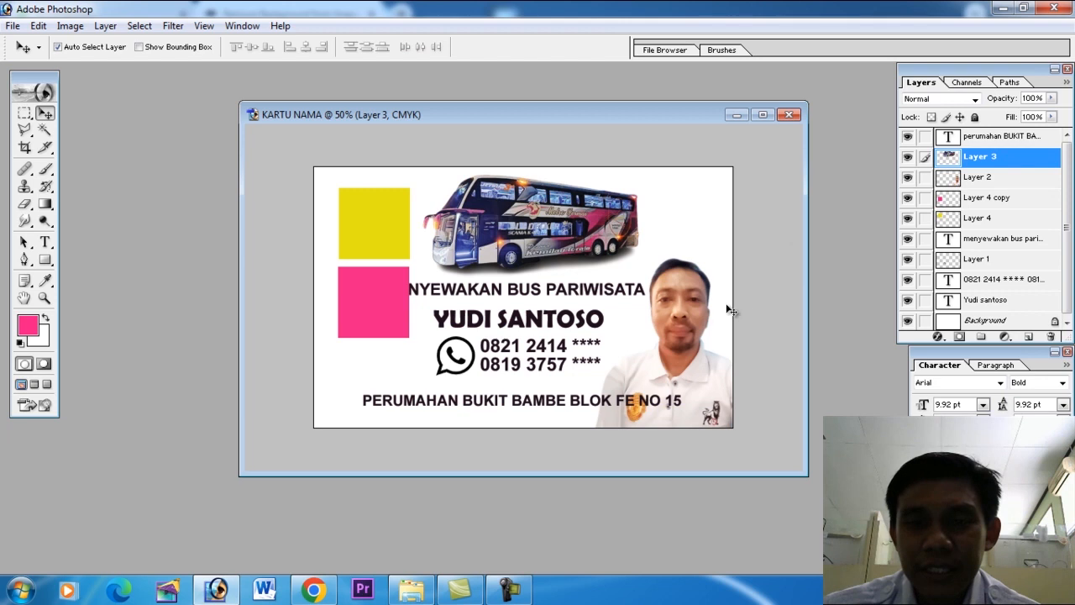
pyautogui.click(688, 312)
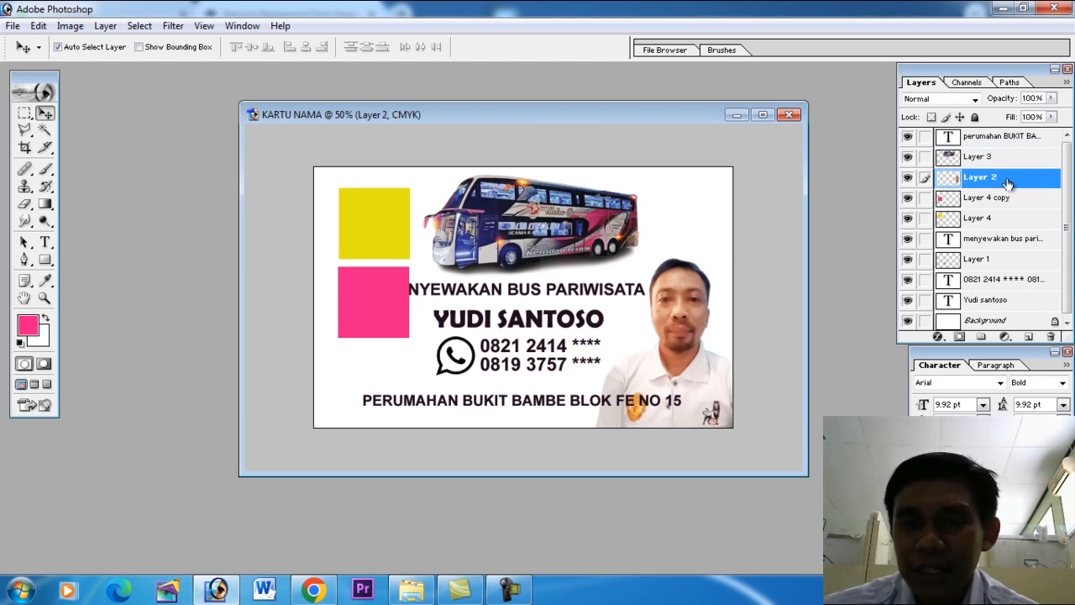
pyautogui.click(385, 237)
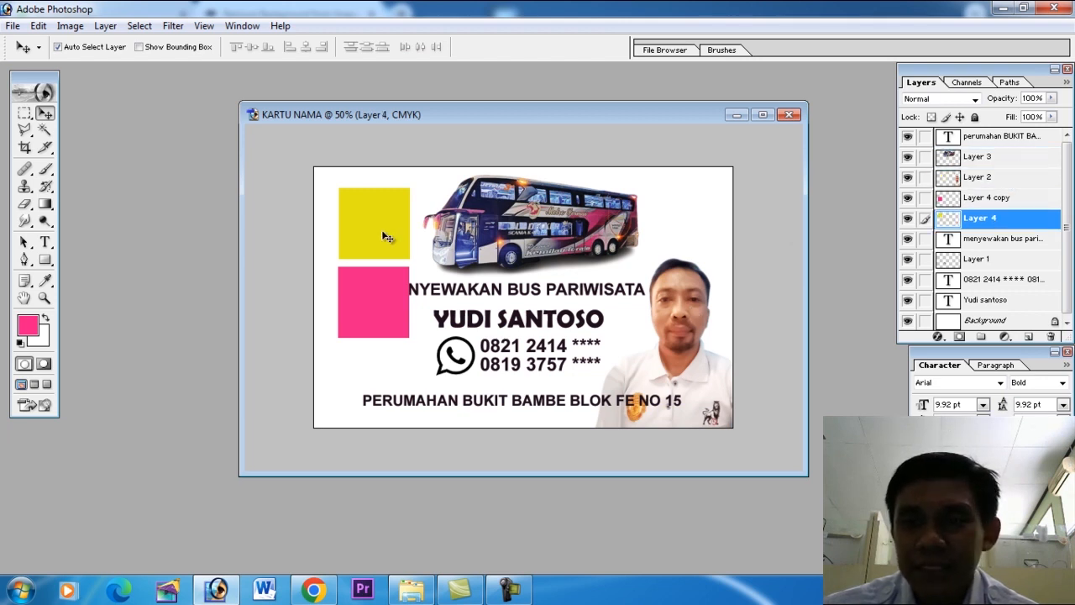
pyautogui.click(366, 302)
pyautogui.click(369, 236)
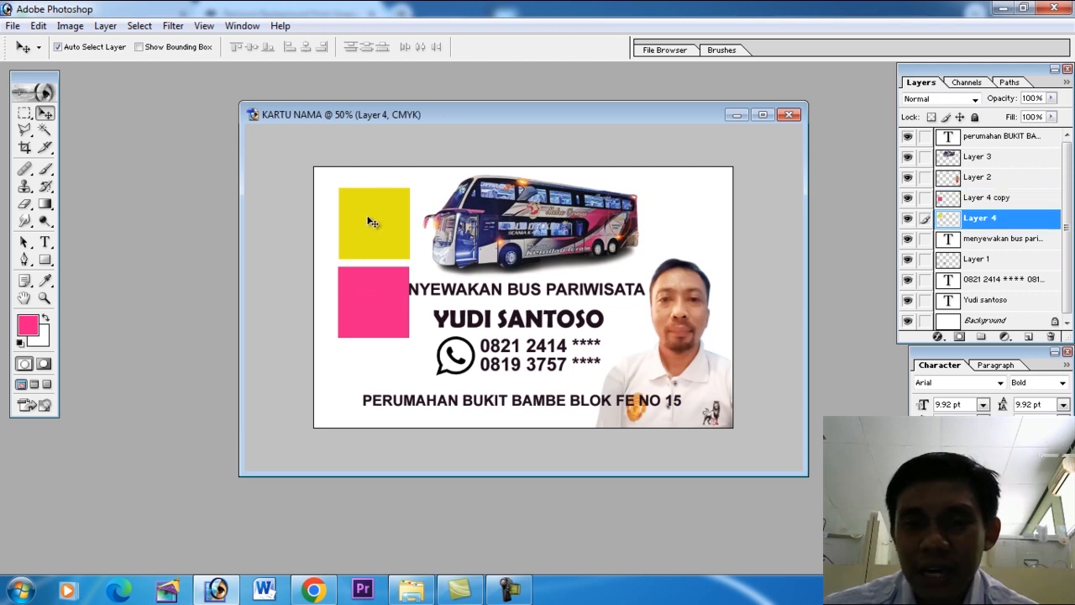
pyautogui.click(371, 307)
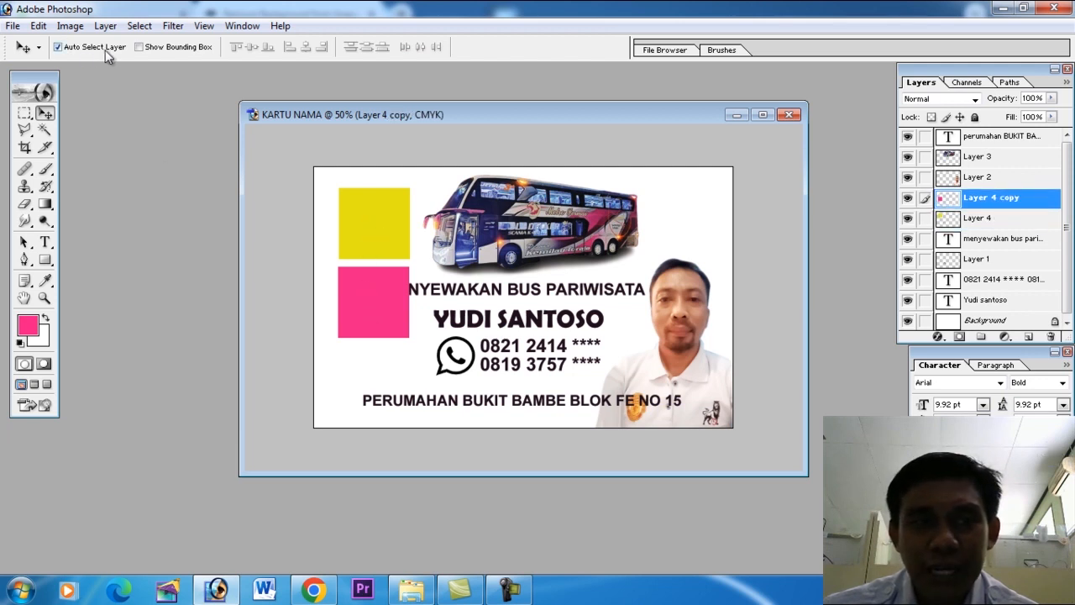
# Overlap the pink square on the yellow one with a slight offset, and copy both squares to the right of the bus.
pyautogui.moveTo(378, 311); pyautogui.dragTo(391, 247)
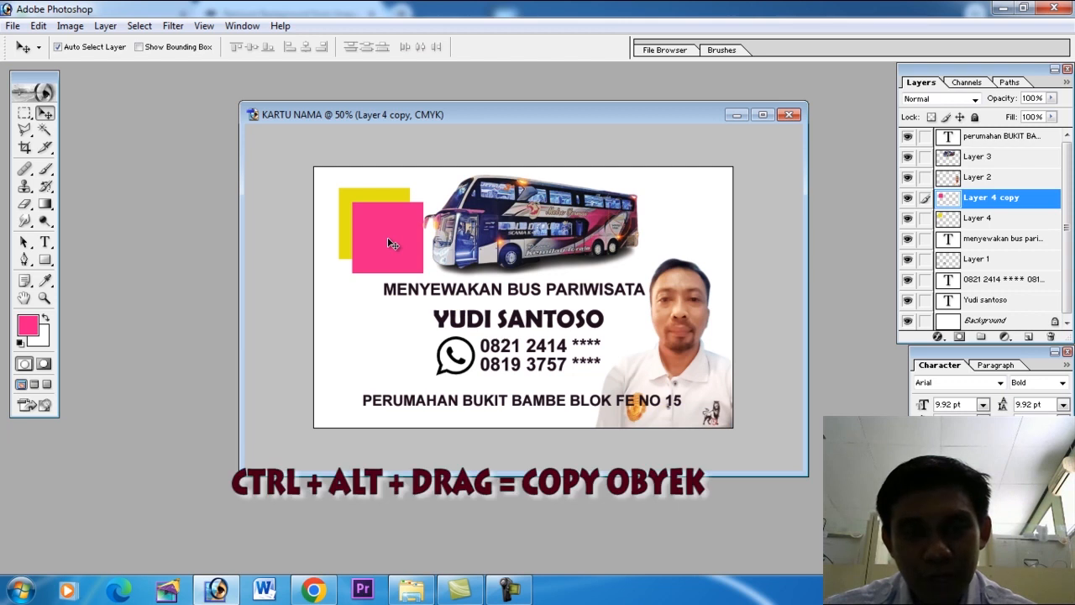
pyautogui.moveTo(390, 241); pyautogui.dragTo(687, 225)
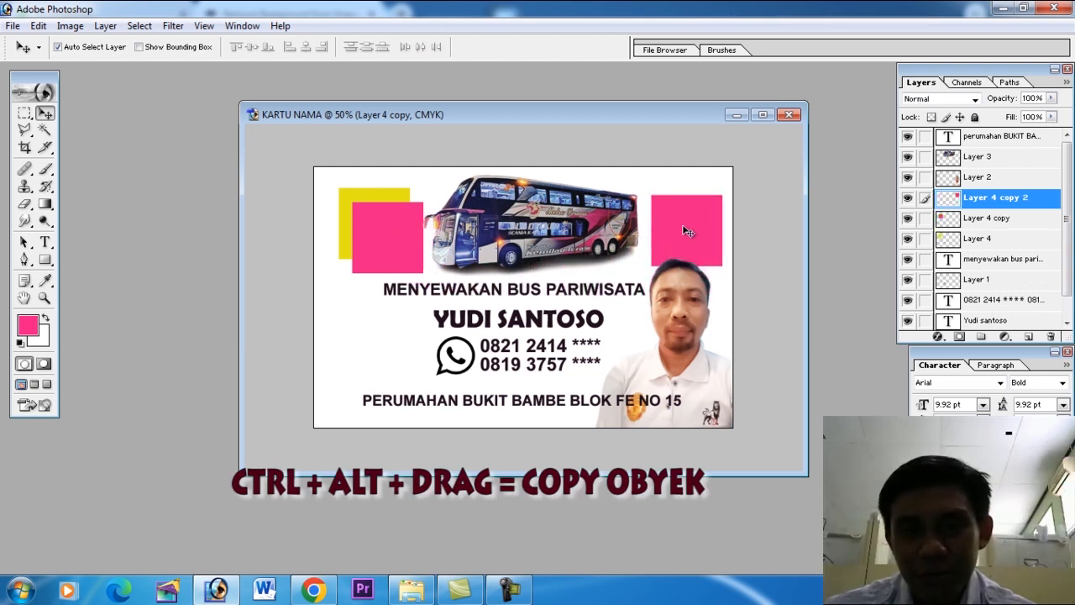
pyautogui.click(368, 199)
pyautogui.moveTo(368, 201); pyautogui.dragTo(668, 217)
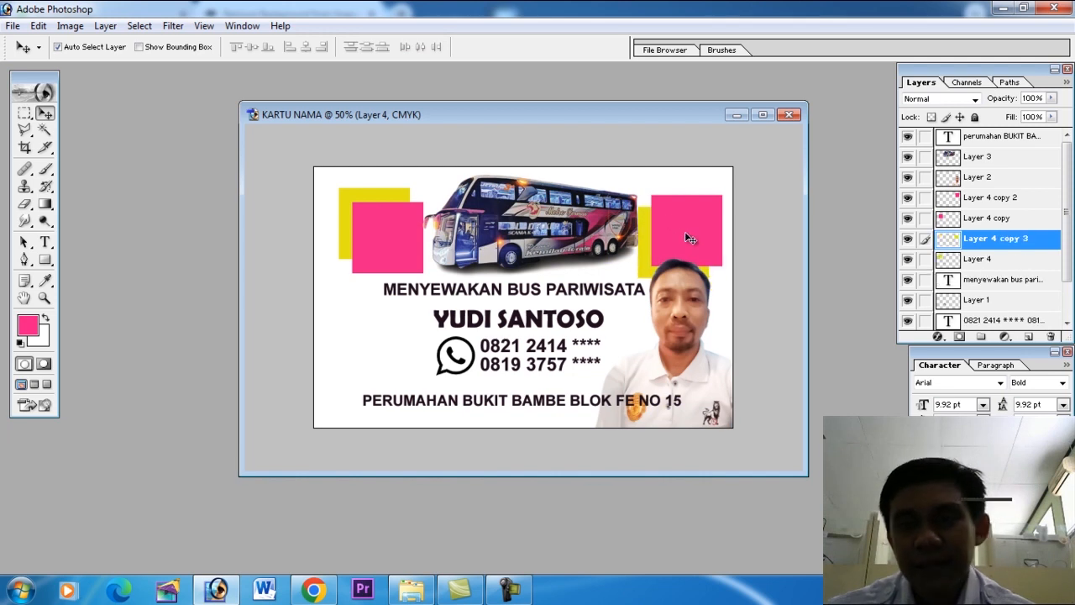
# Link the pink and yellow squares left of the bus and shift the pair slightly toward the card's upper-left corner.
pyautogui.moveTo(383, 226)
pyautogui.mouseDown()
pyautogui.moveTo(385, 241)
pyautogui.moveTo(383, 224)
pyautogui.mouseUp()
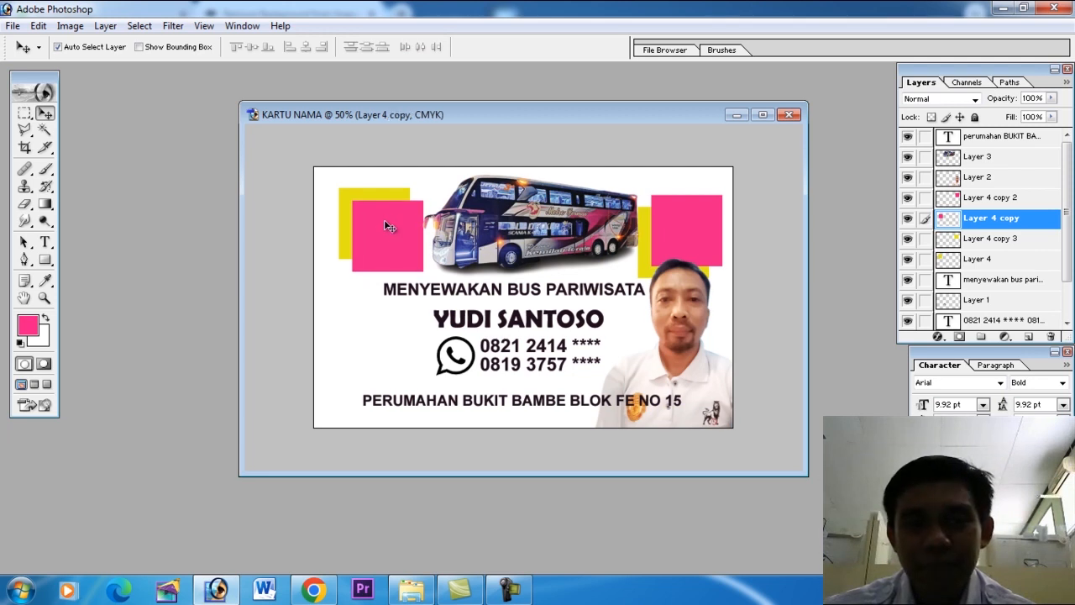
pyautogui.click(377, 198)
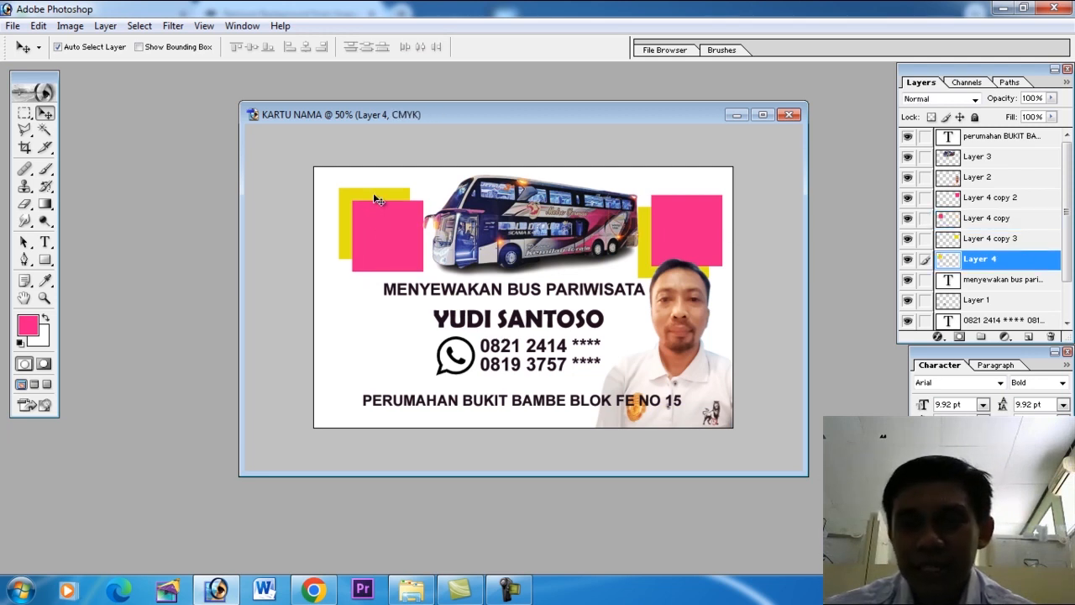
pyautogui.click(370, 230)
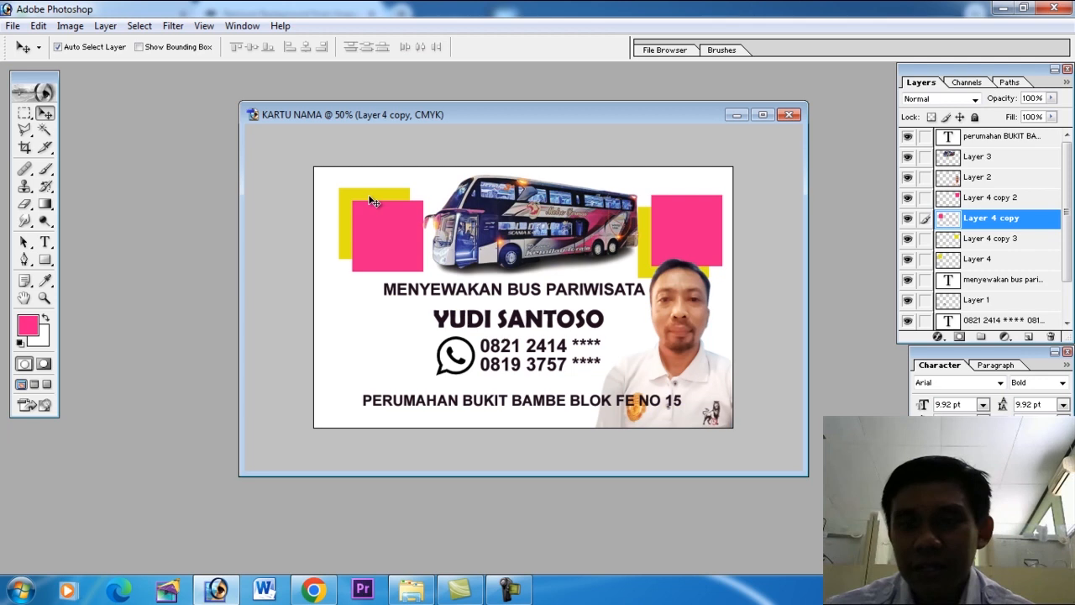
pyautogui.click(924, 259)
pyautogui.moveTo(387, 240)
pyautogui.mouseDown()
pyautogui.moveTo(364, 251)
pyautogui.moveTo(371, 235)
pyautogui.mouseUp()
# Link the pink and yellow squares right of the bus and move the pair down behind the man's portrait.
pyautogui.click(684, 226)
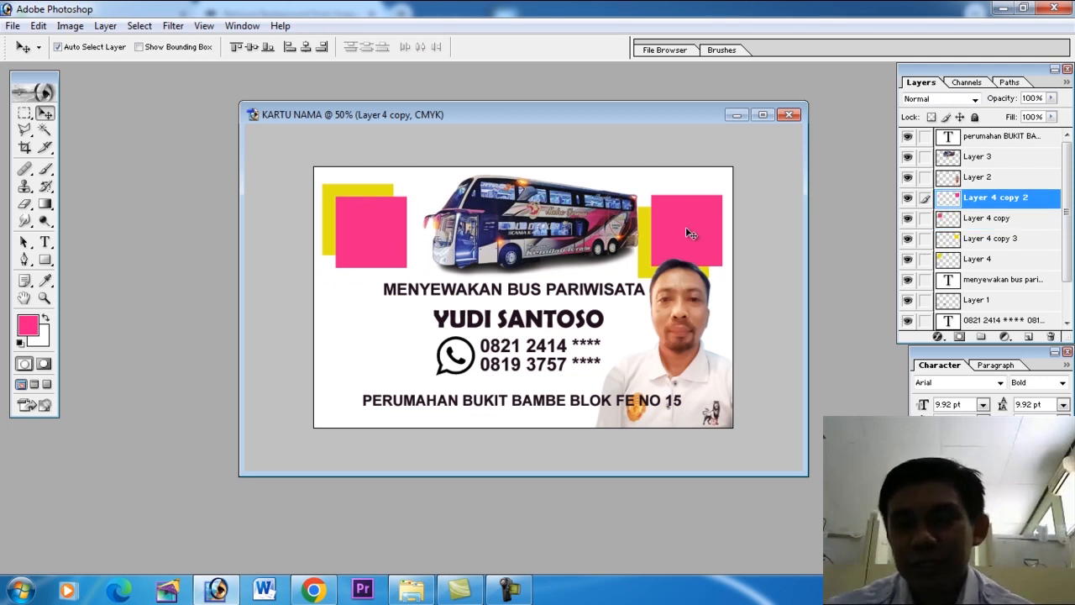
pyautogui.moveTo(689, 231); pyautogui.dragTo(687, 225)
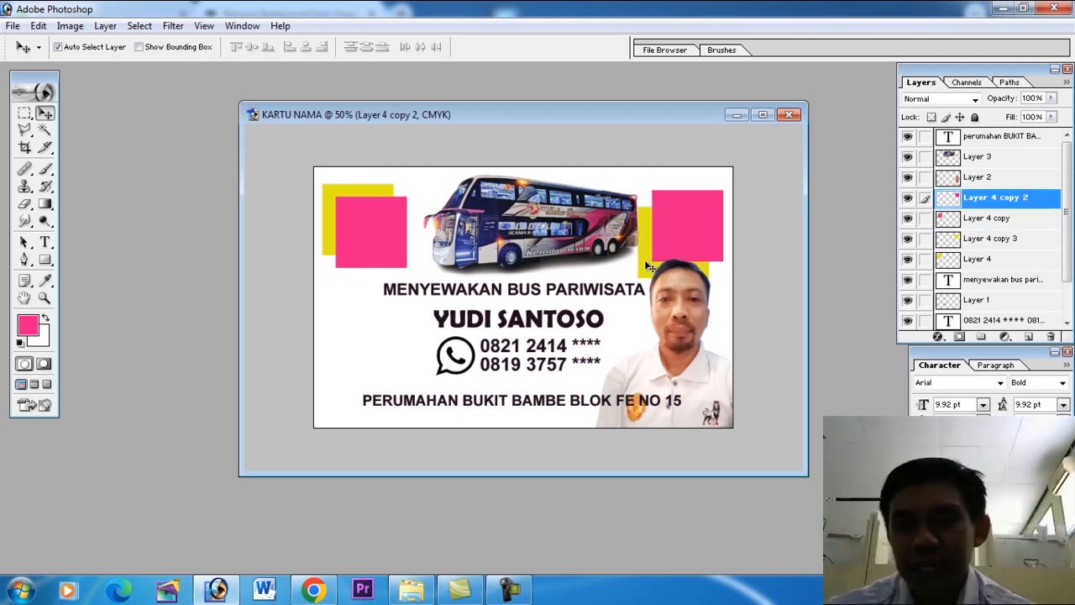
pyautogui.click(923, 240)
pyautogui.moveTo(694, 238); pyautogui.dragTo(664, 328)
# Enlarge the linked squares to 134.8% and rotate them 45°, then unlink them and offset the pink diamond upward from the yellow one.
pyautogui.hotkey('ctrl', 't')
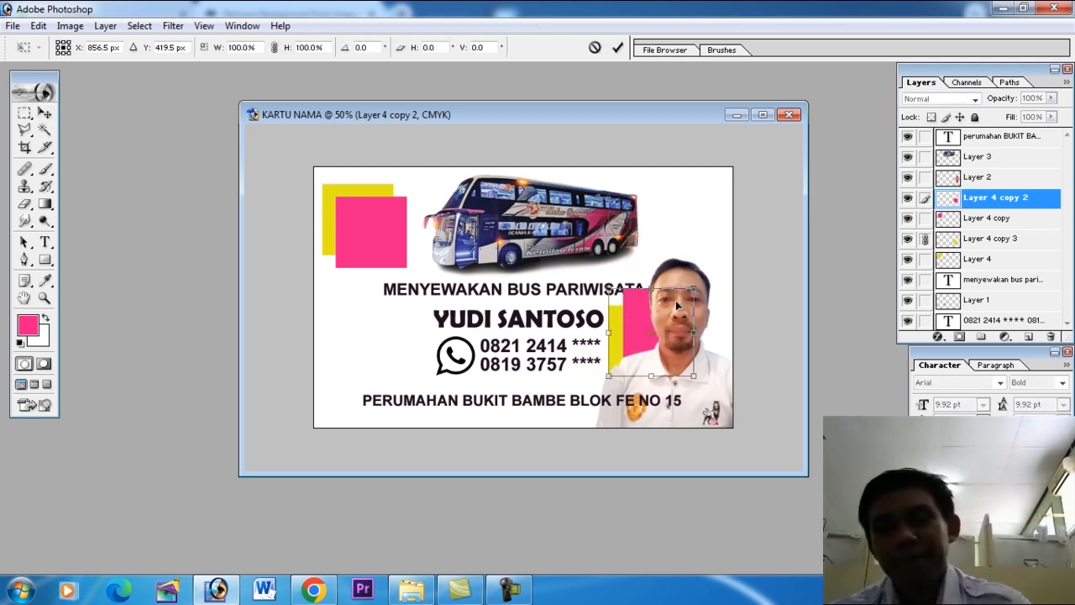
pyautogui.moveTo(692, 289); pyautogui.dragTo(750, 315)
pyautogui.moveTo(643, 311); pyautogui.dragTo(672, 328)
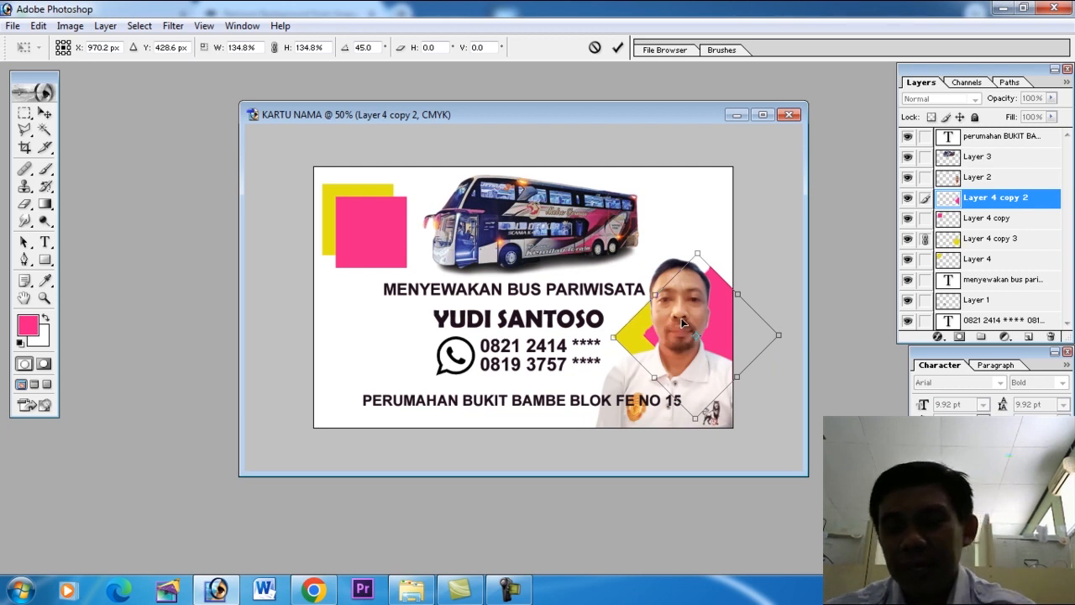
pyautogui.press('Return')
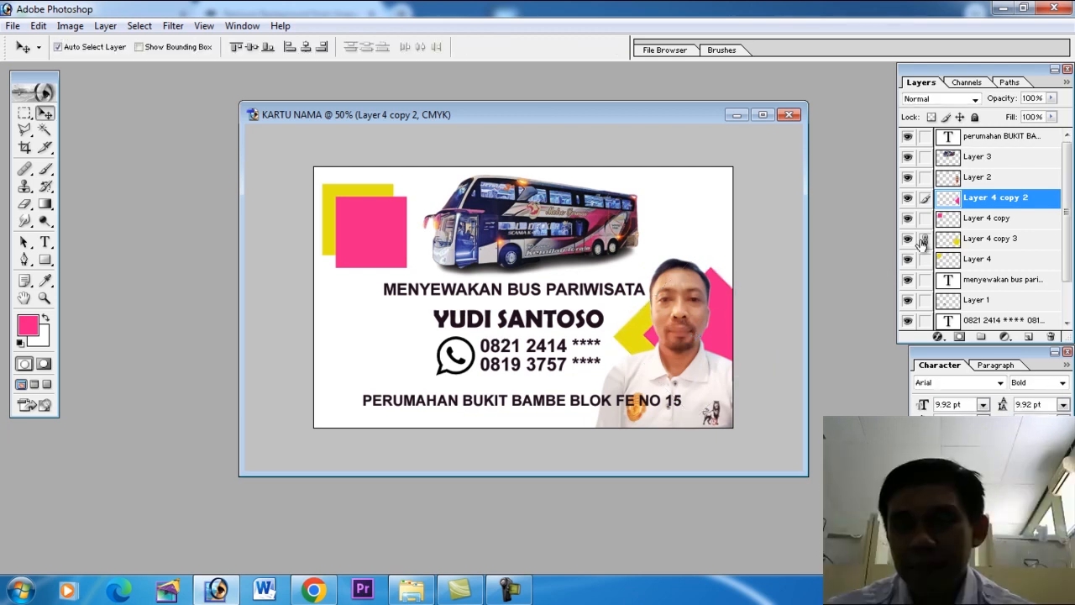
pyautogui.moveTo(720, 323); pyautogui.dragTo(714, 260)
pyautogui.click(644, 314)
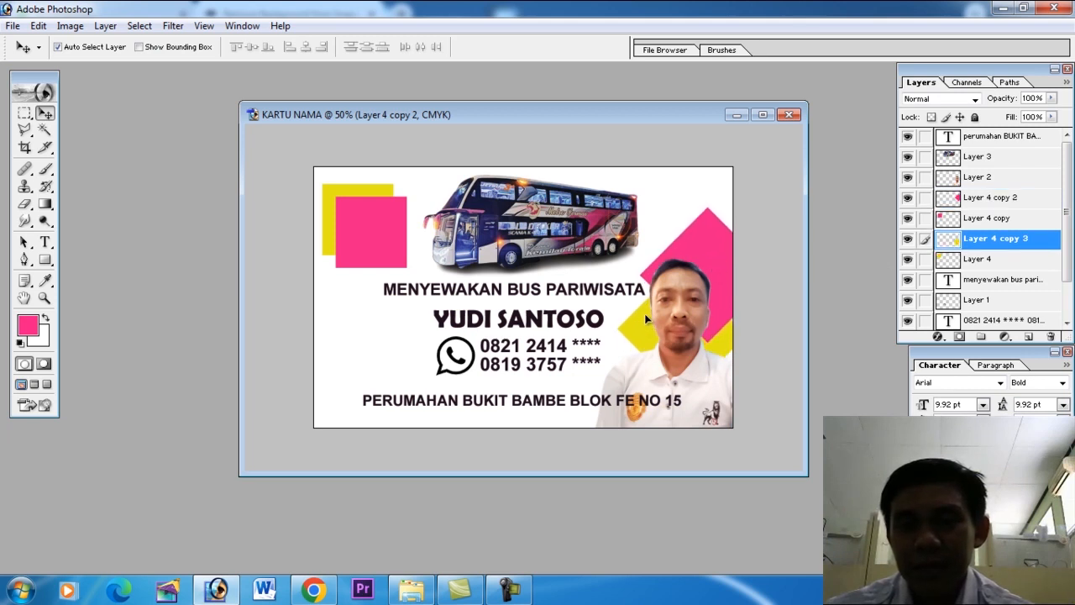
# Link the pink and yellow squares left of the bus, rotate them into diamonds, and move them against the card's upper-left corner.
pyautogui.click(372, 230)
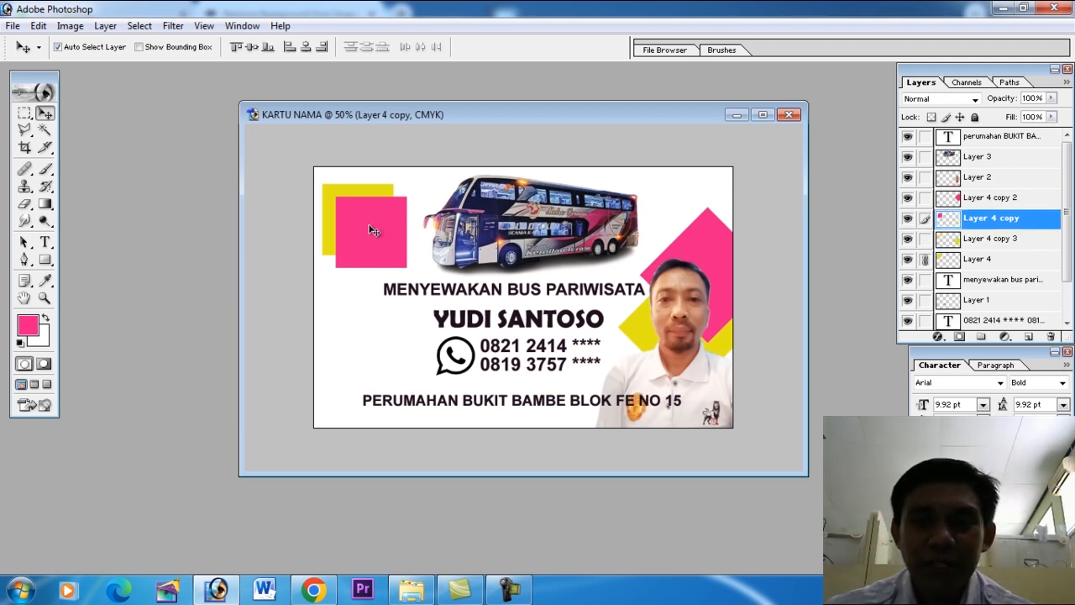
pyautogui.hotkey('ctrl', 't')
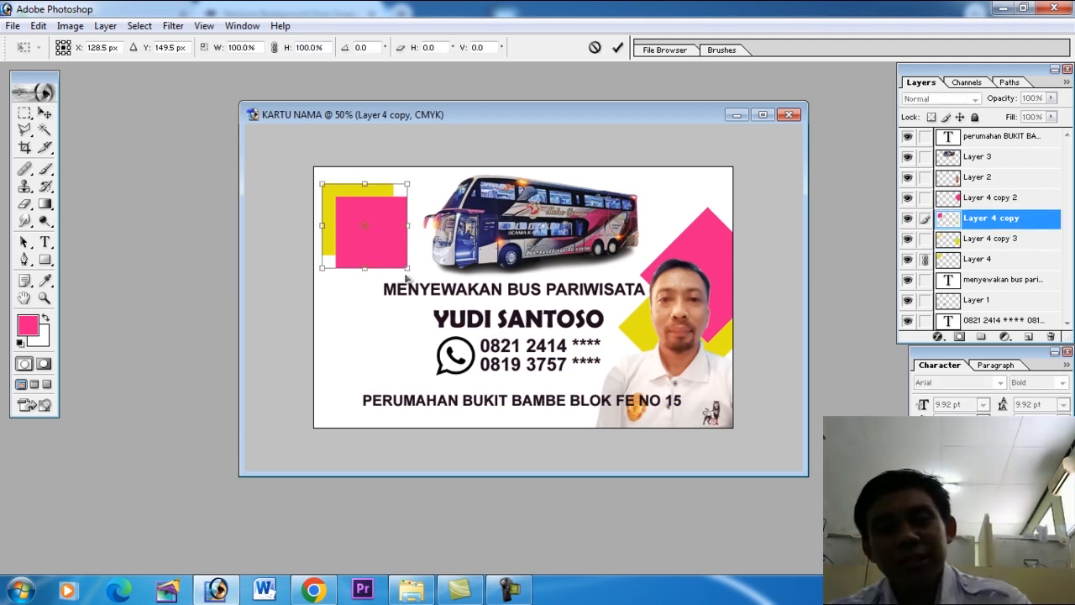
pyautogui.moveTo(420, 283); pyautogui.dragTo(363, 220)
pyautogui.press('Return')
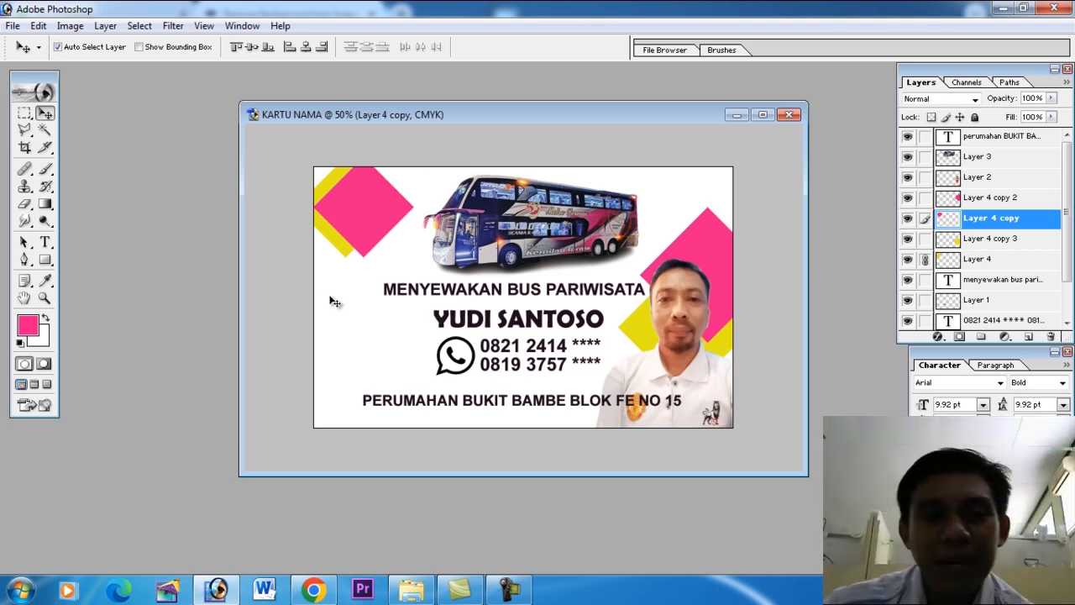
# Outline a polygonal selection around the upper-left diamonds, leaving a margin and extending beyond the card's edges.
pyautogui.click(25, 132)
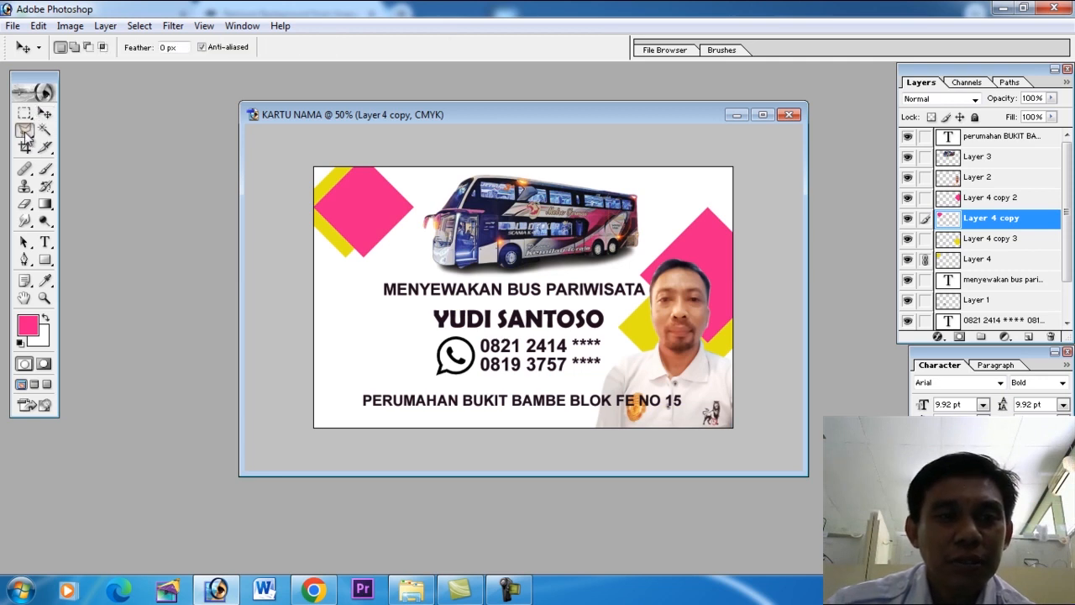
pyautogui.click(306, 234)
pyautogui.click(352, 276)
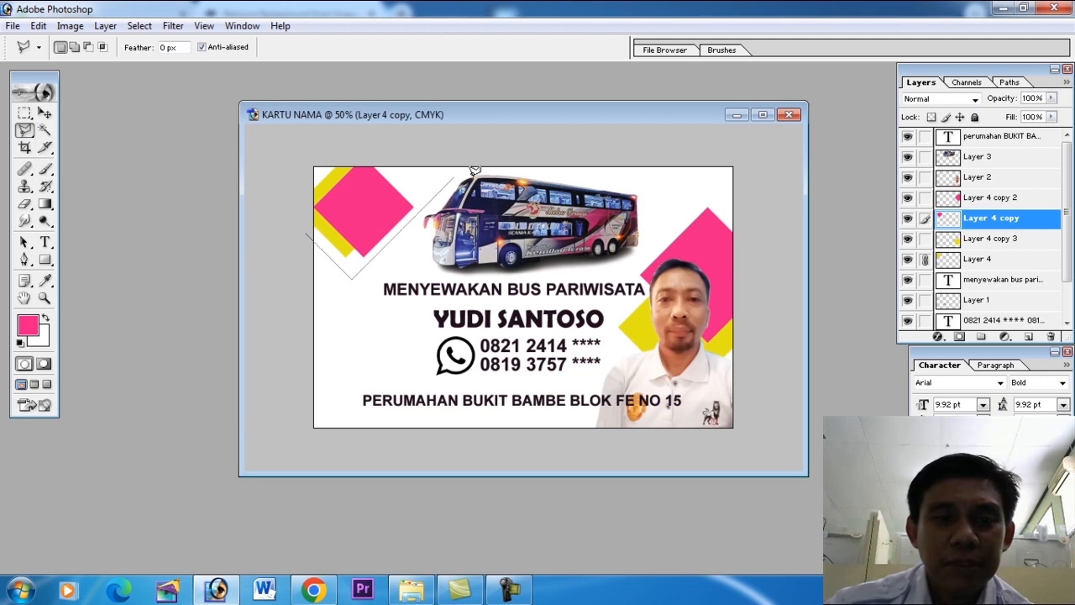
pyautogui.click(485, 146)
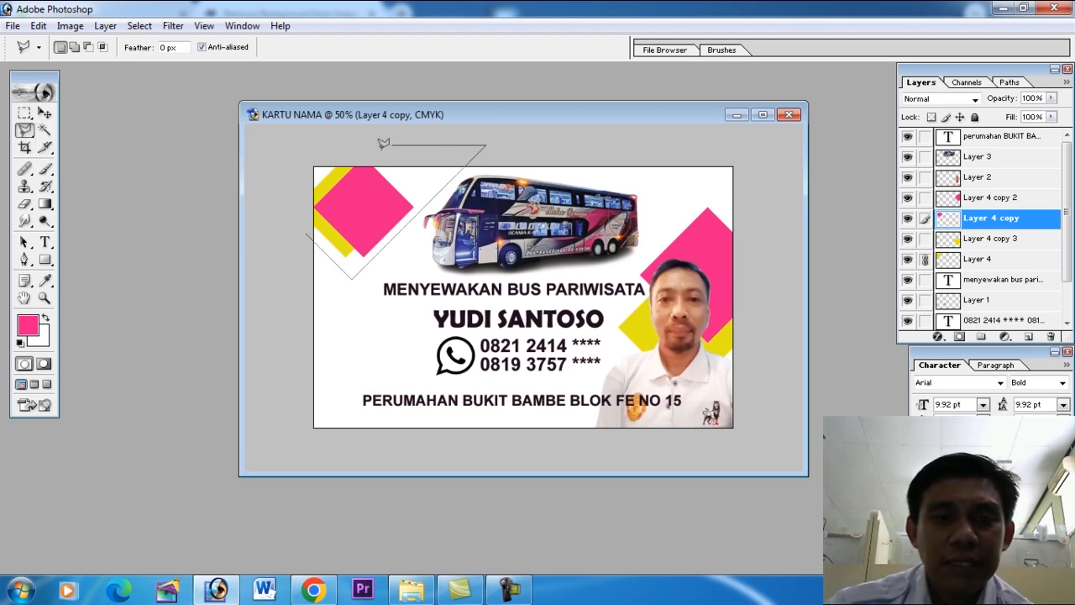
pyautogui.doubleClick(302, 144)
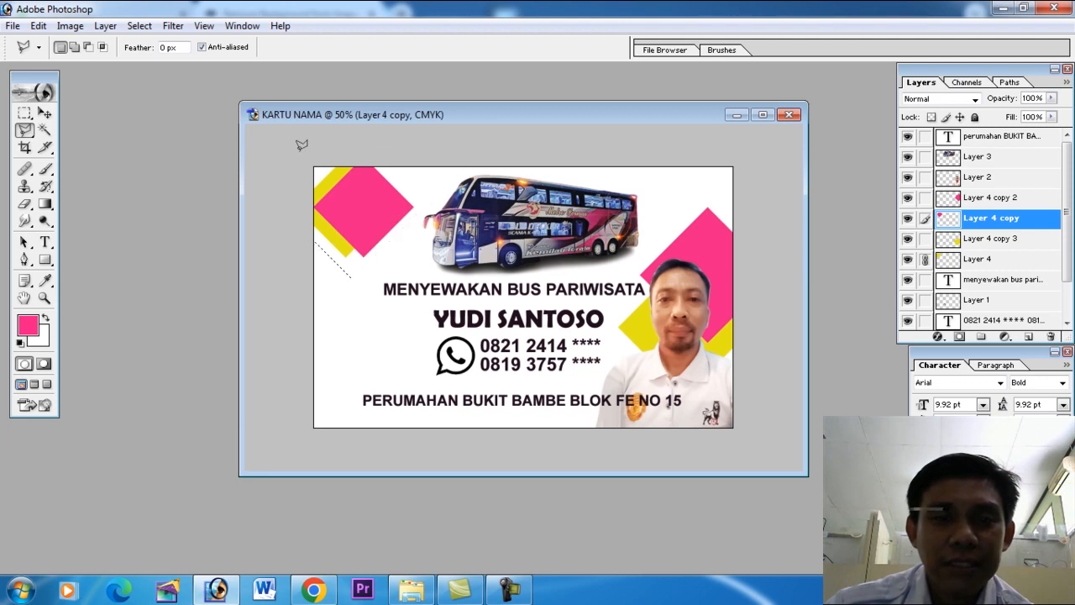
# Add a new layer and set the foreground color to gray A8A8A8.
pyautogui.click(1028, 336)
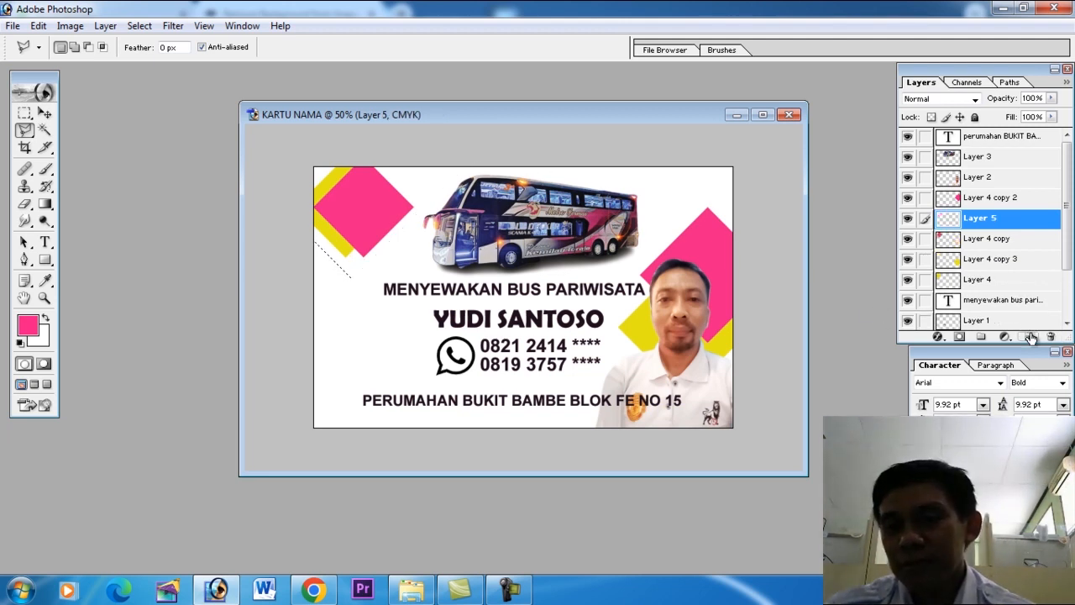
pyautogui.click(30, 326)
pyautogui.moveTo(550, 340); pyautogui.dragTo(476, 374)
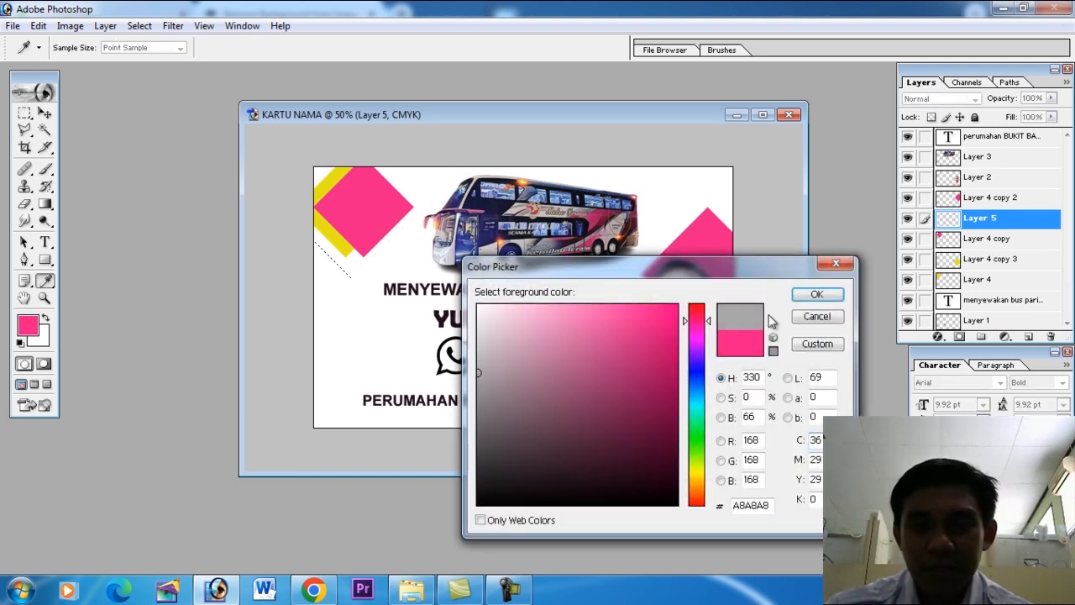
pyautogui.click(817, 294)
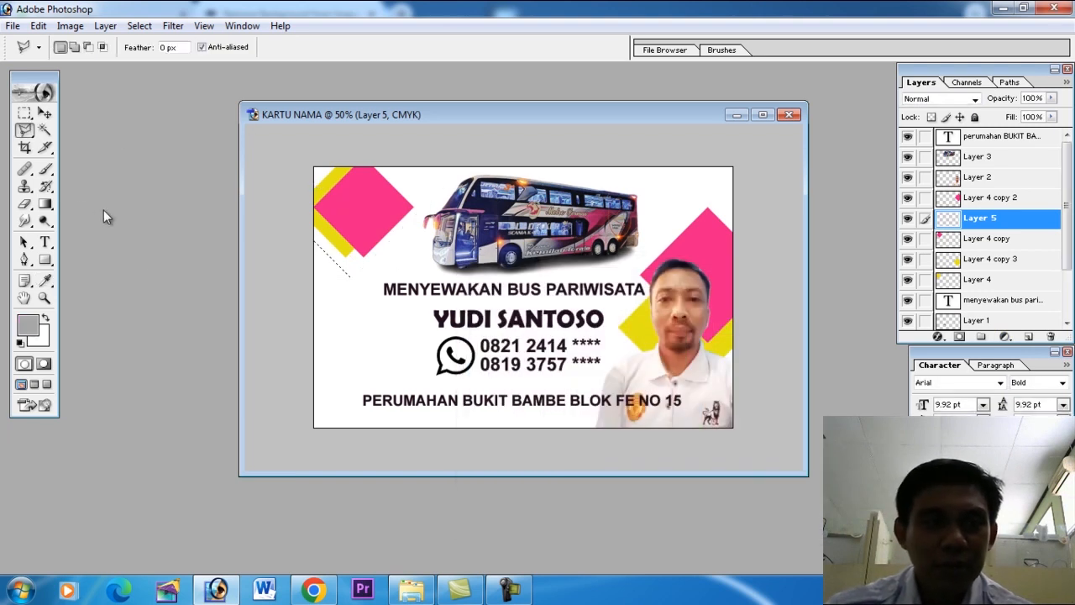
# Try an angle gradient in the selection, undo it, and shade the area with two gray linear gradient passes at 40% opacity.
pyautogui.click(45, 206)
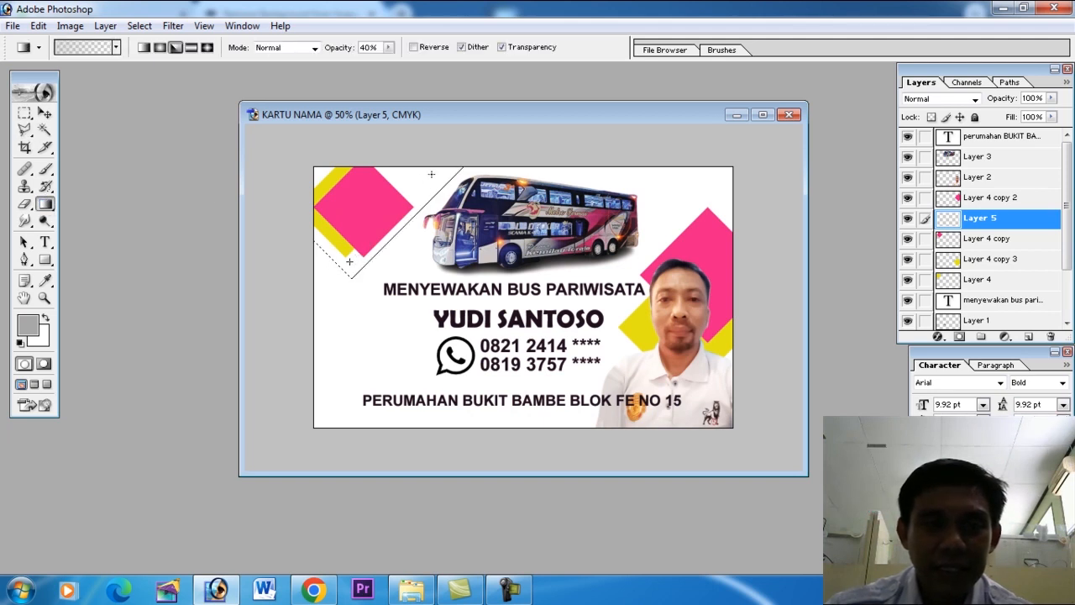
pyautogui.moveTo(349, 261); pyautogui.dragTo(350, 260)
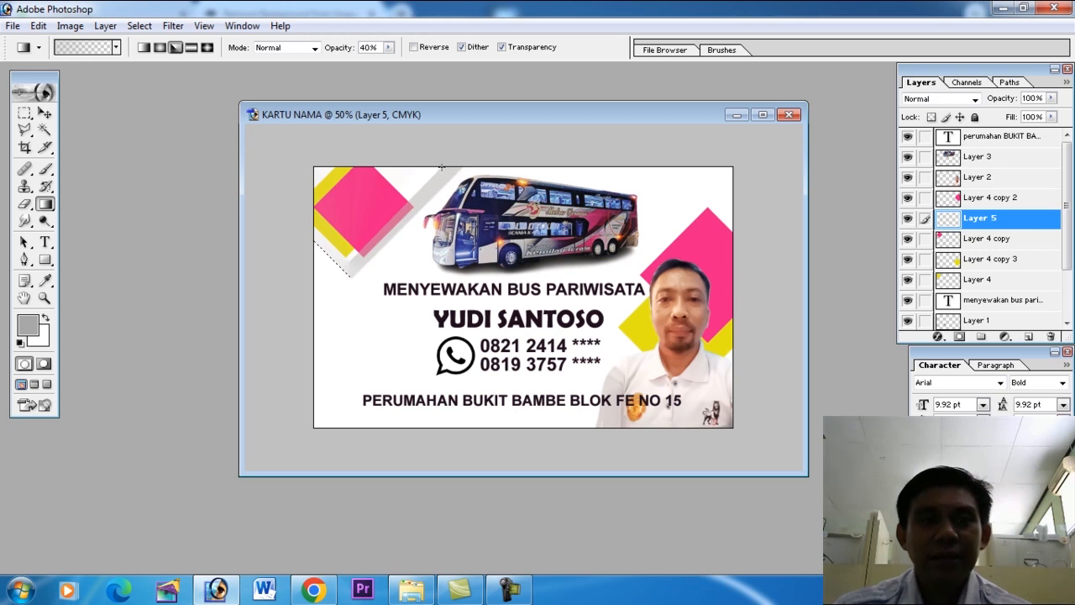
pyautogui.hotkey('ctrl', 'z')
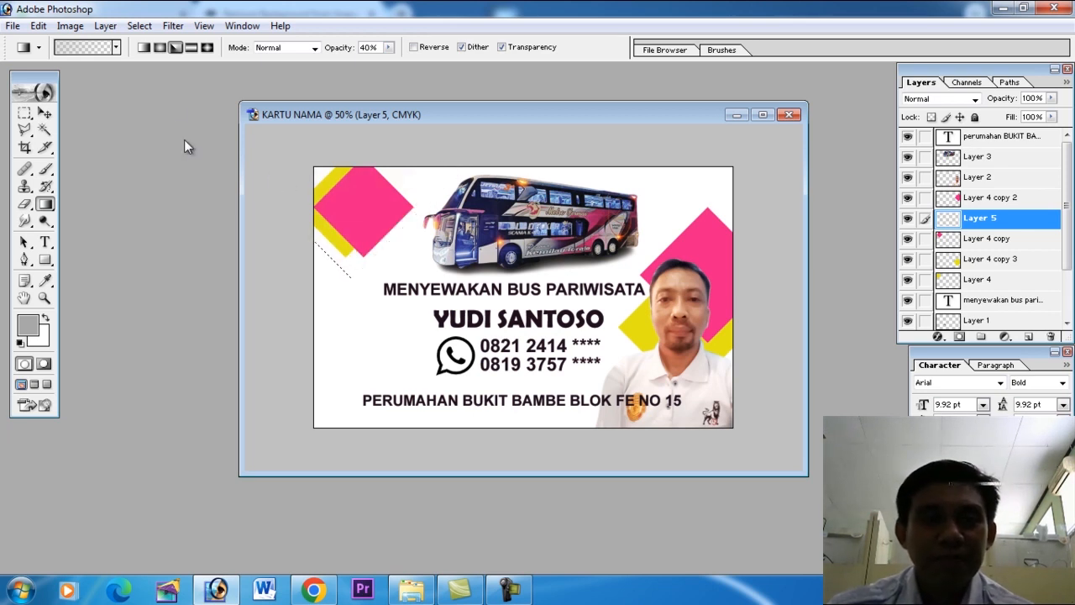
pyautogui.click(144, 48)
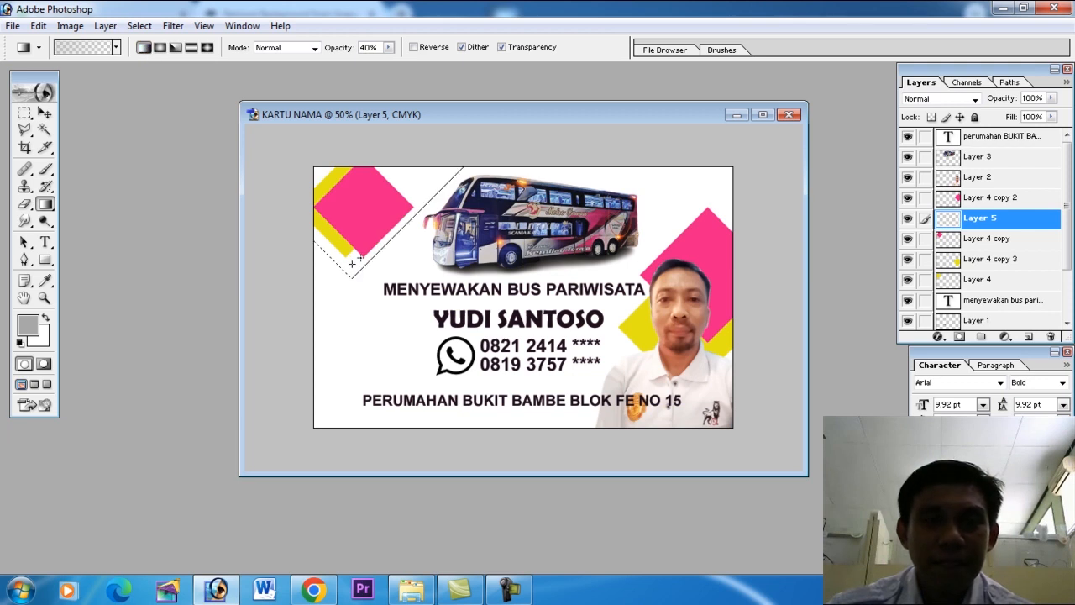
pyautogui.moveTo(352, 263)
pyautogui.mouseDown()
pyautogui.moveTo(456, 155)
pyautogui.moveTo(450, 139)
pyautogui.moveTo(447, 174)
pyautogui.mouseUp()
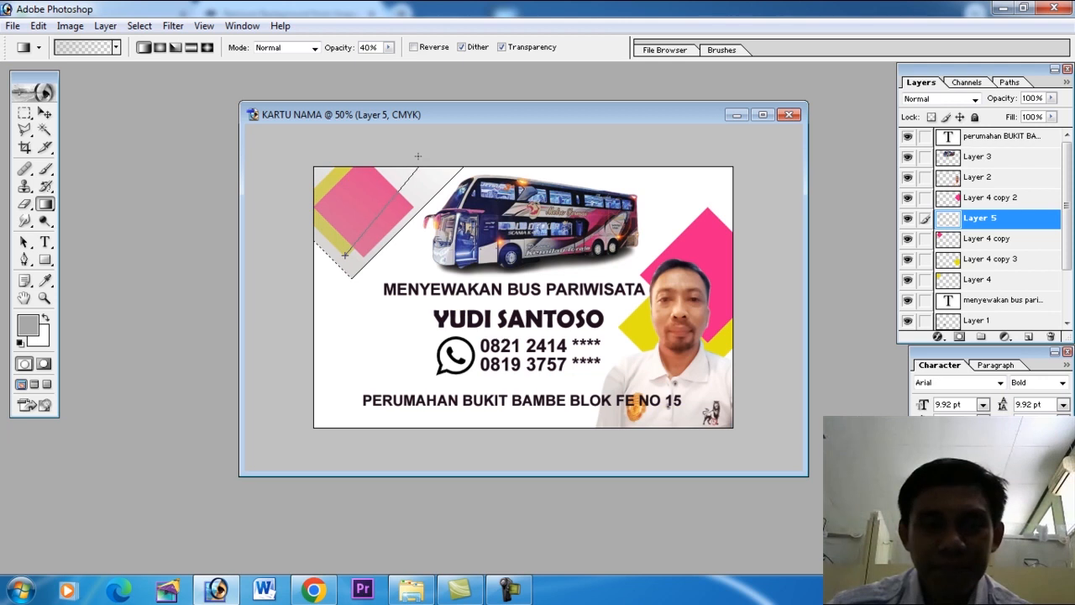
pyautogui.moveTo(346, 255); pyautogui.dragTo(345, 255)
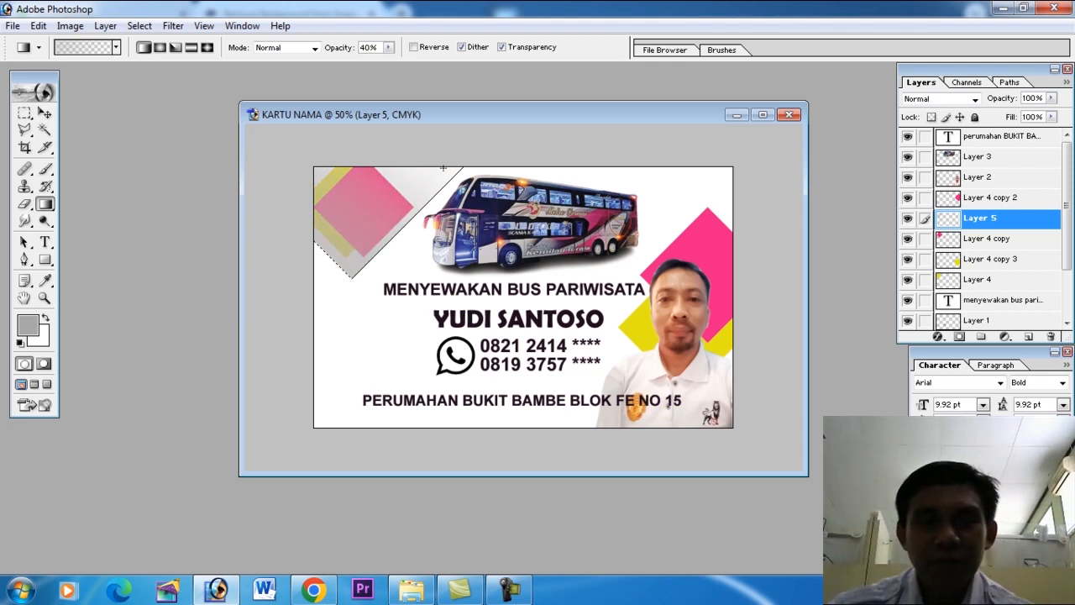
# Deselect the shaded area and move its gray gradient layer beneath the pink and yellow diamond layers.
pyautogui.click(156, 27)
pyautogui.click(166, 64)
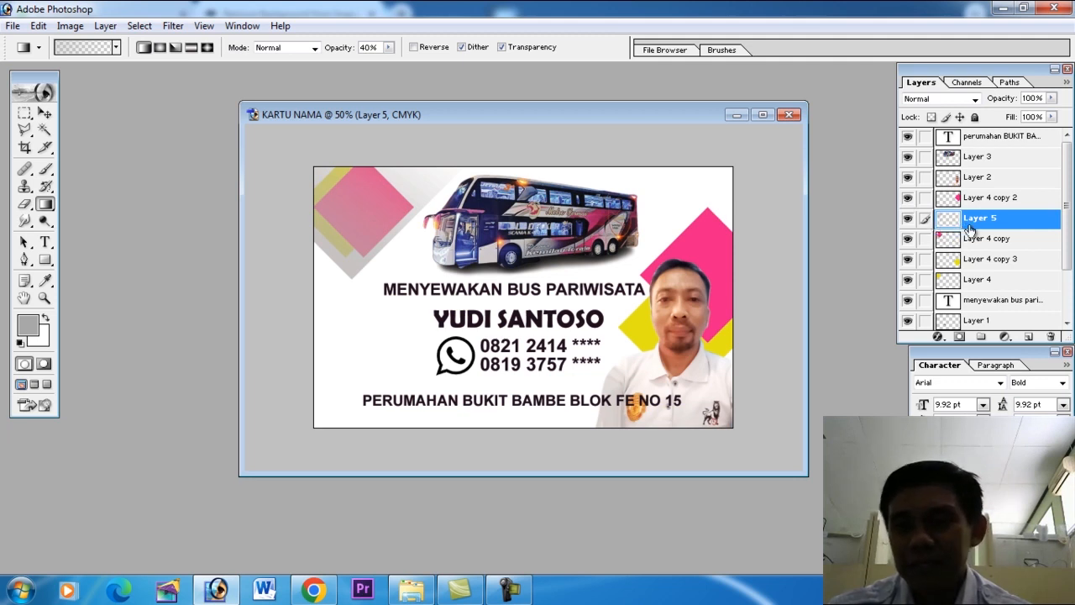
pyautogui.moveTo(984, 220); pyautogui.dragTo(977, 293)
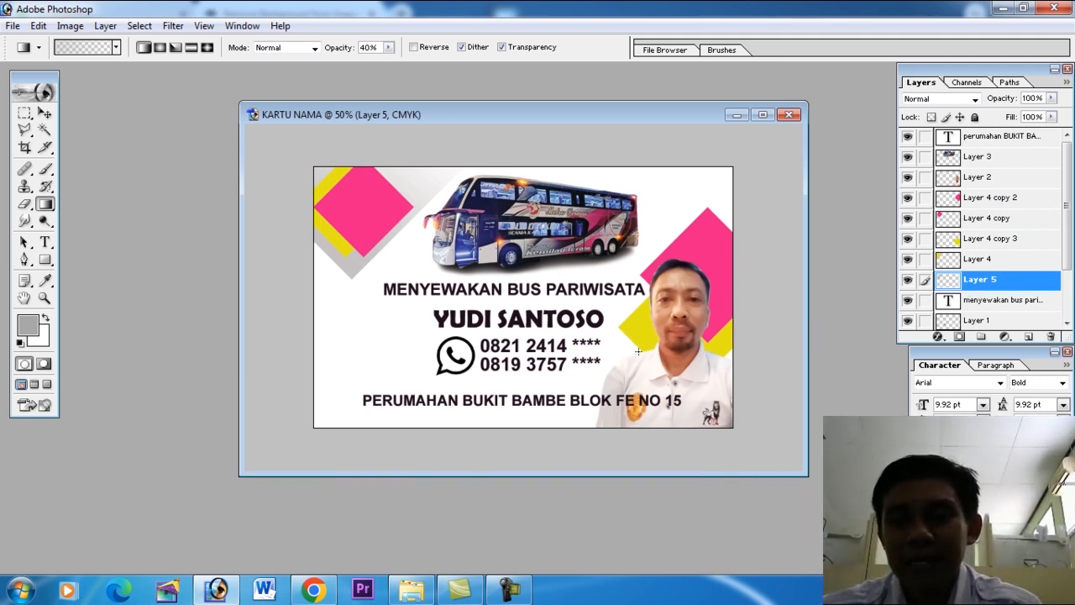
# Outline a large polygonal selection over the card's lower-right corner behind the portrait, and add a new layer for it.
pyautogui.click(26, 131)
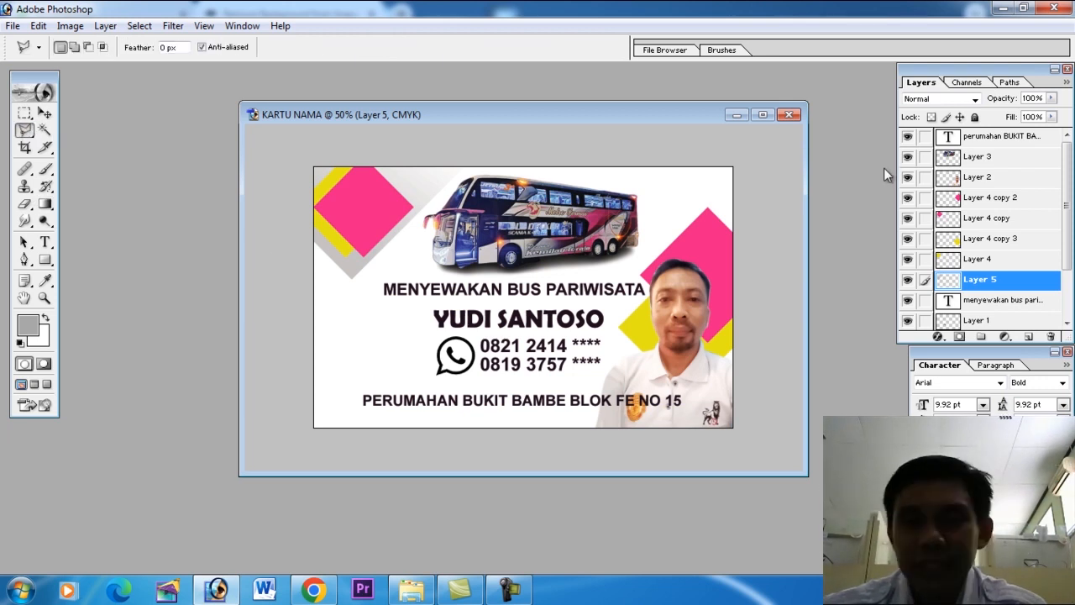
pyautogui.click(724, 211)
pyautogui.click(475, 462)
pyautogui.click(752, 456)
pyautogui.doubleClick(758, 270)
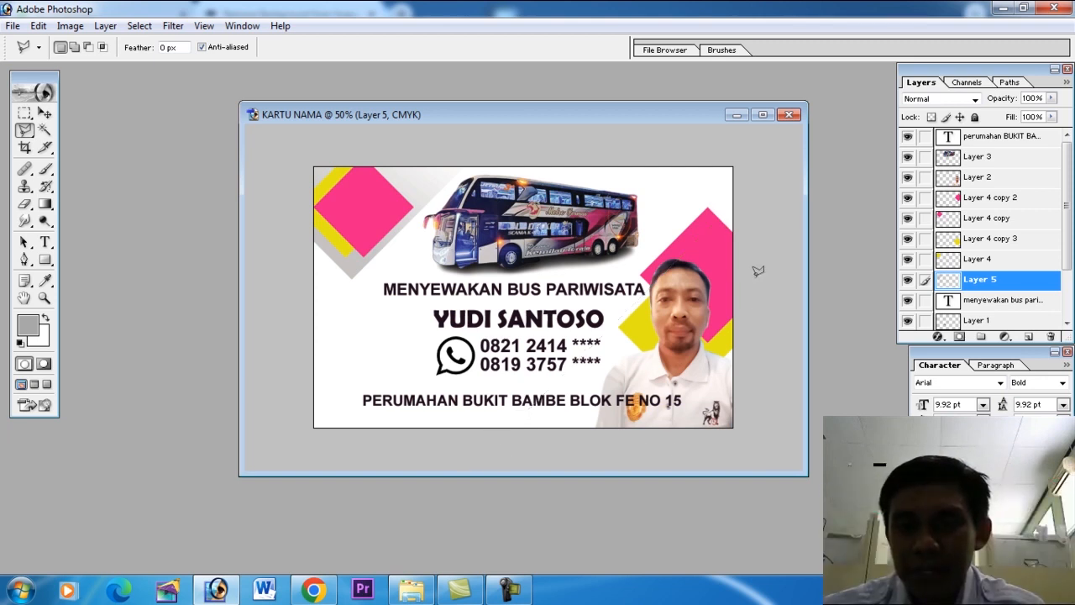
pyautogui.click(1029, 336)
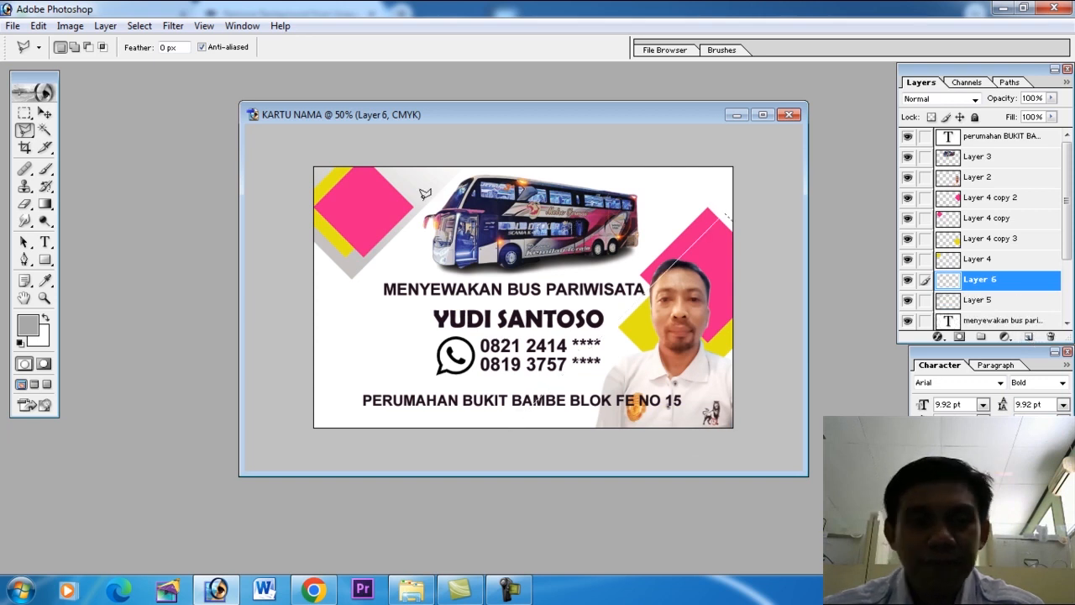
# Shade the lower-right selection with gray linear gradients at 40% opacity, running diagonally down from its upper end, and deselect.
pyautogui.click(46, 204)
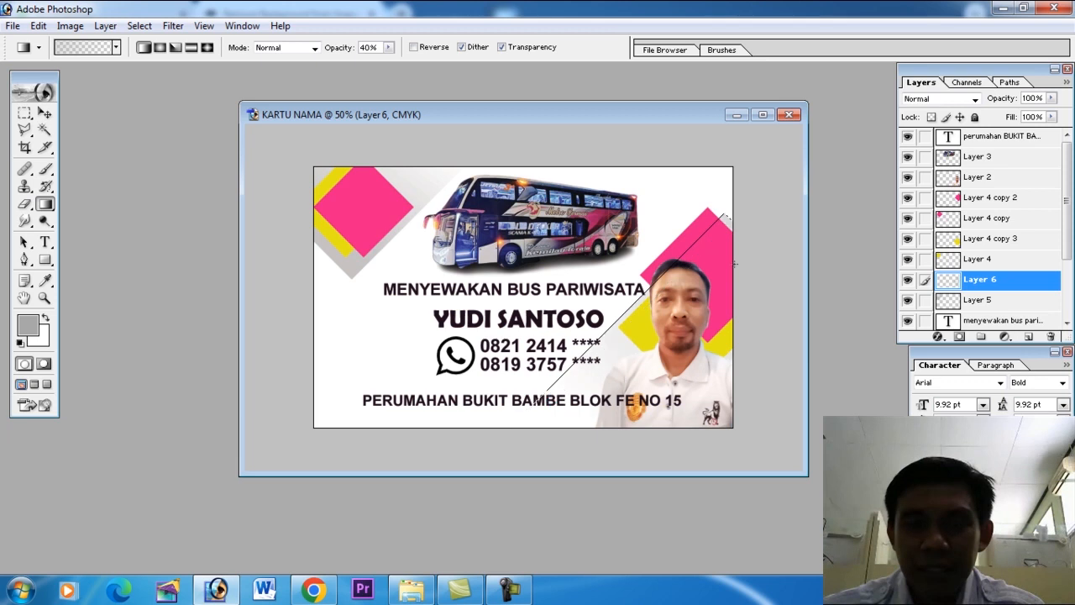
pyautogui.moveTo(727, 248); pyautogui.dragTo(585, 393)
pyautogui.moveTo(724, 250); pyautogui.dragTo(599, 372)
pyautogui.click(140, 26)
pyautogui.click(166, 61)
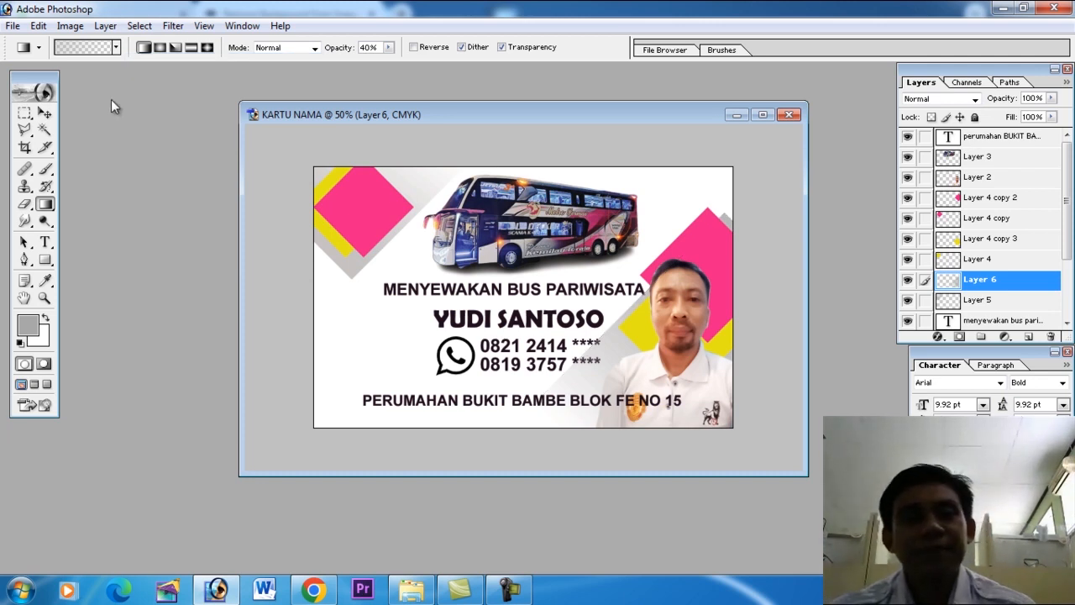
# Select a thin rectangular strip across the card's full width around the address line, and add a new layer.
pyautogui.click(45, 112)
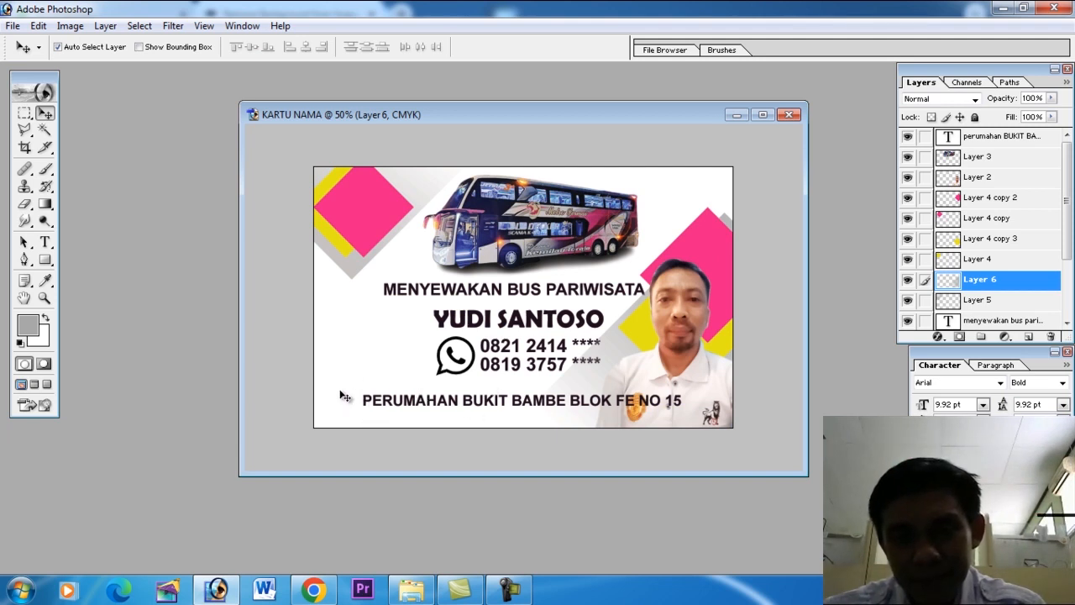
pyautogui.click(24, 118)
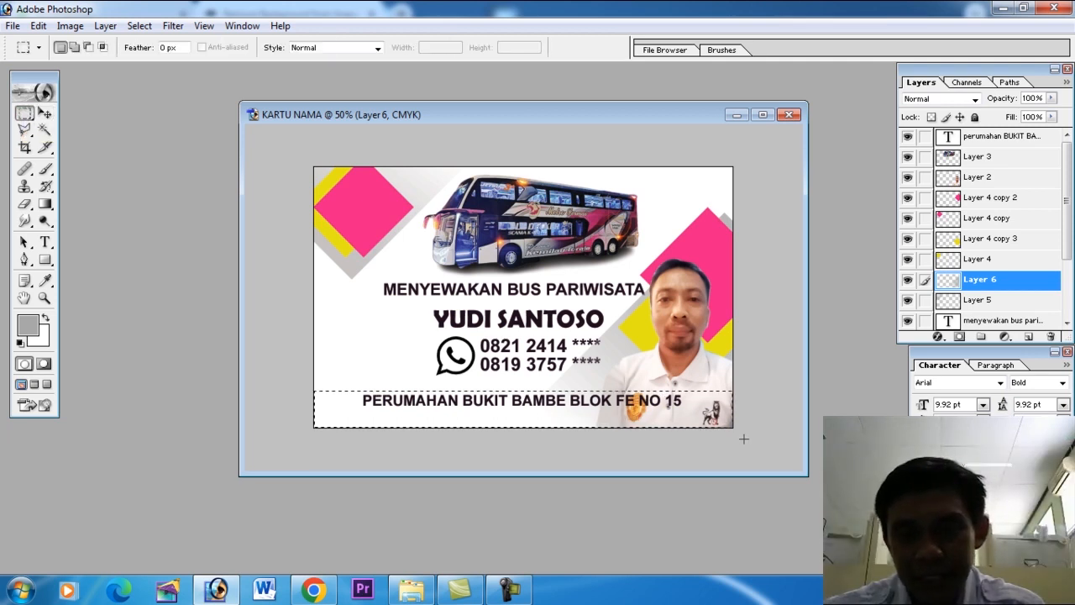
pyautogui.moveTo(755, 438); pyautogui.dragTo(758, 415)
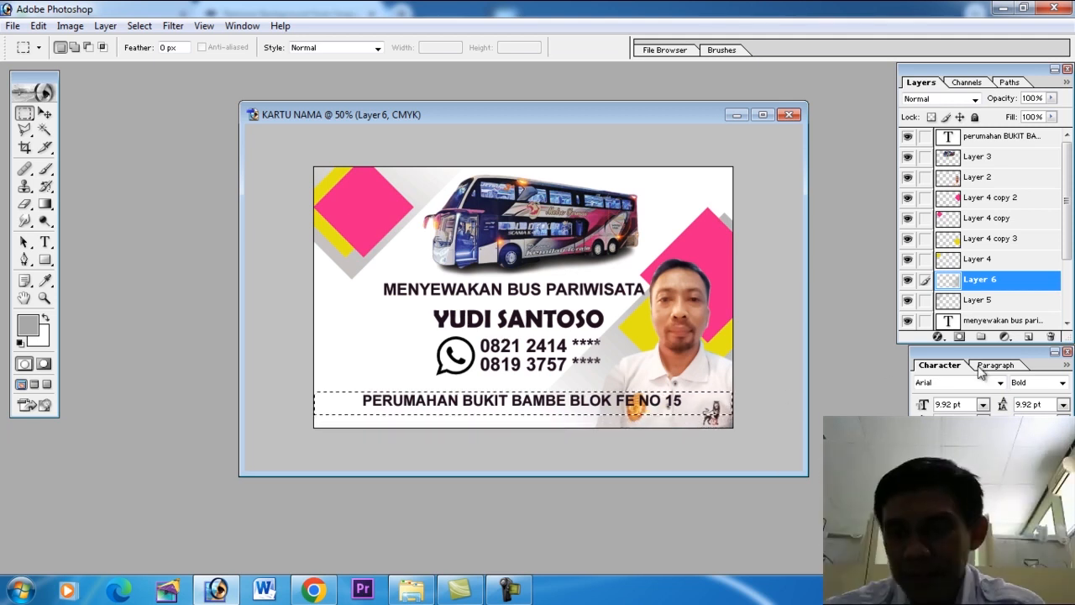
pyautogui.click(1028, 337)
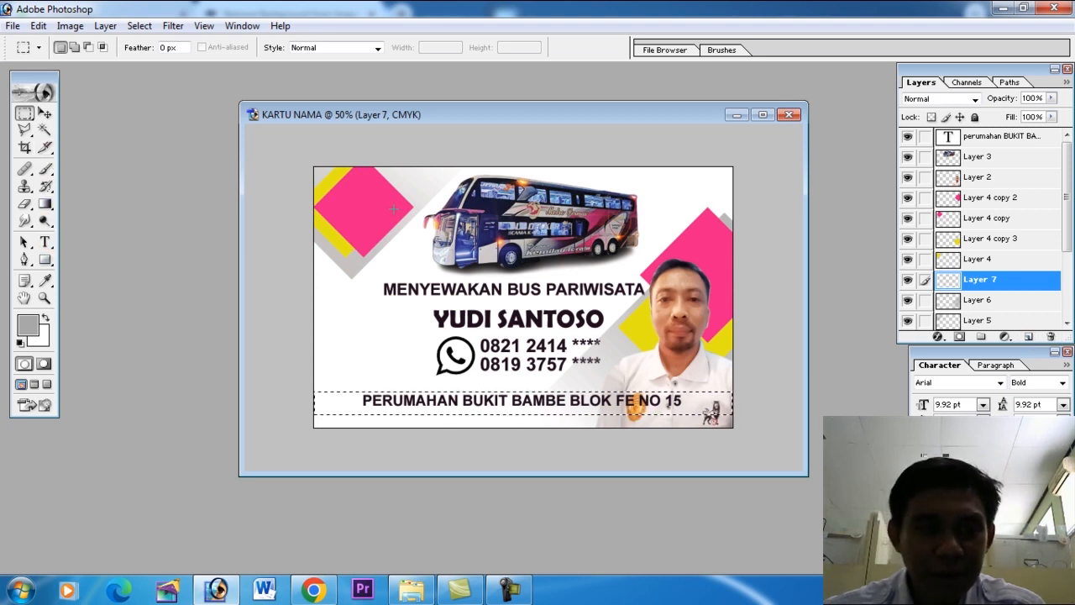
# Sample the pink of the upper-left diamond and fill the selected address strip with it on the new layer.
pyautogui.click(46, 283)
pyautogui.click(354, 206)
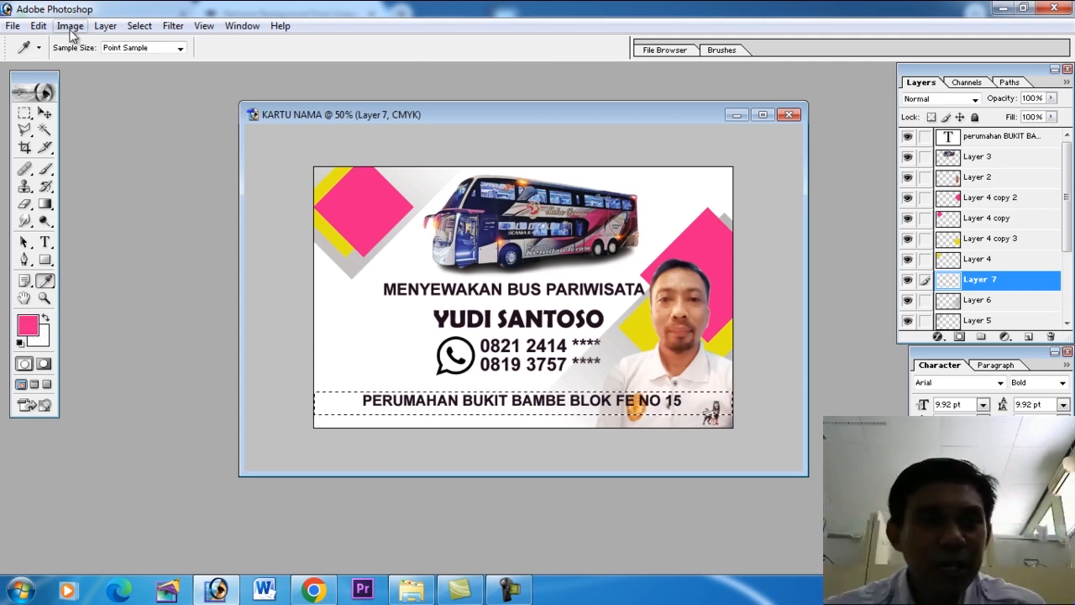
pyautogui.click(39, 26)
pyautogui.click(67, 276)
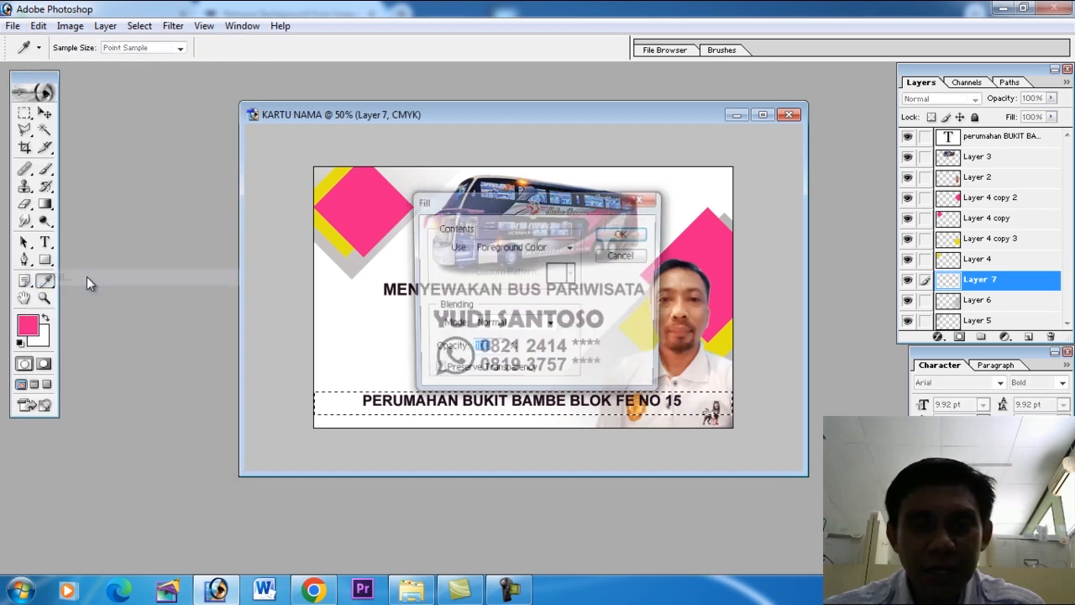
pyautogui.click(624, 234)
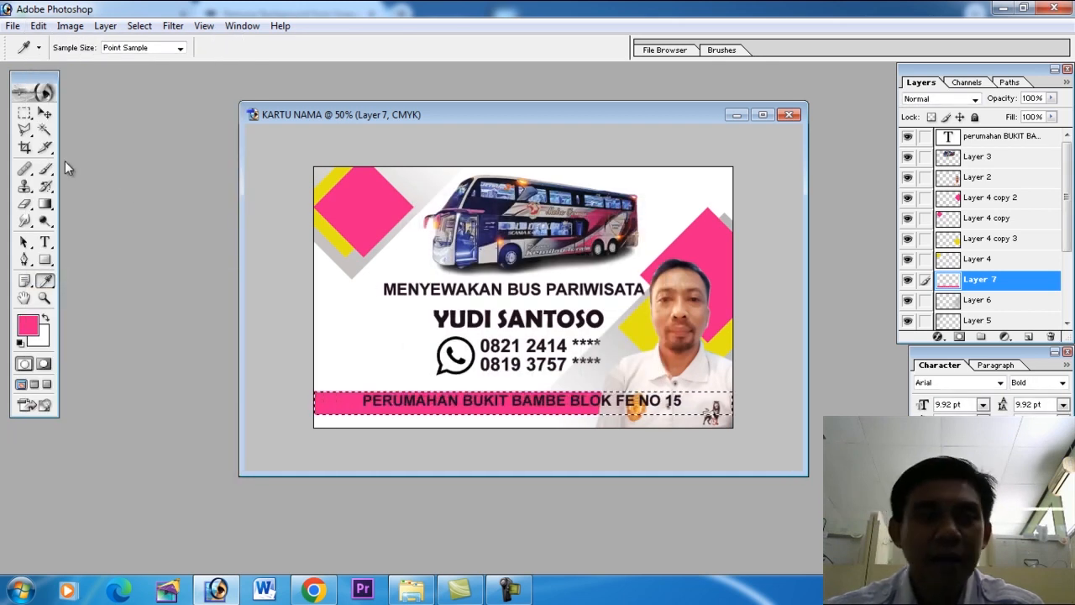
# Deselect the pink strip and nudge it up slightly so it is centred behind the address line.
pyautogui.click(140, 26)
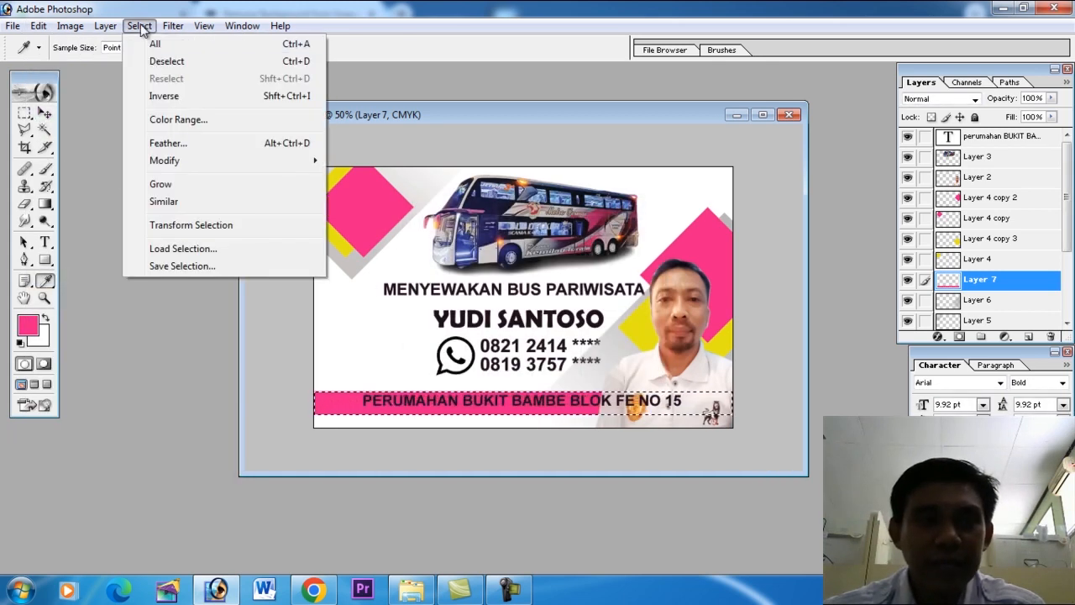
pyautogui.click(162, 55)
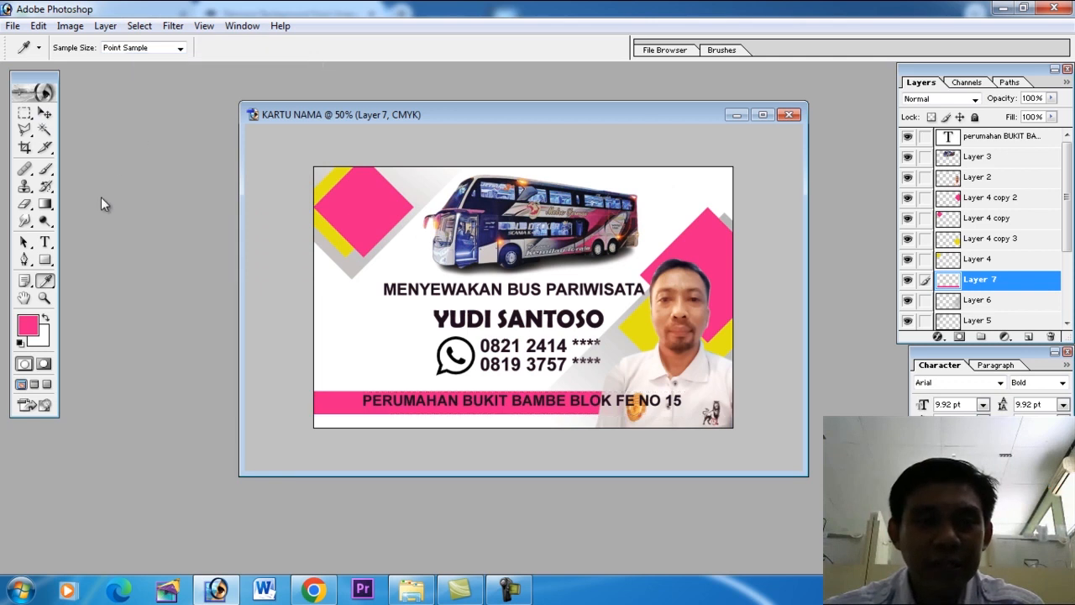
pyautogui.click(44, 113)
pyautogui.press('Up')
pyautogui.press('Up')
pyautogui.press('Up')
pyautogui.press('Up')
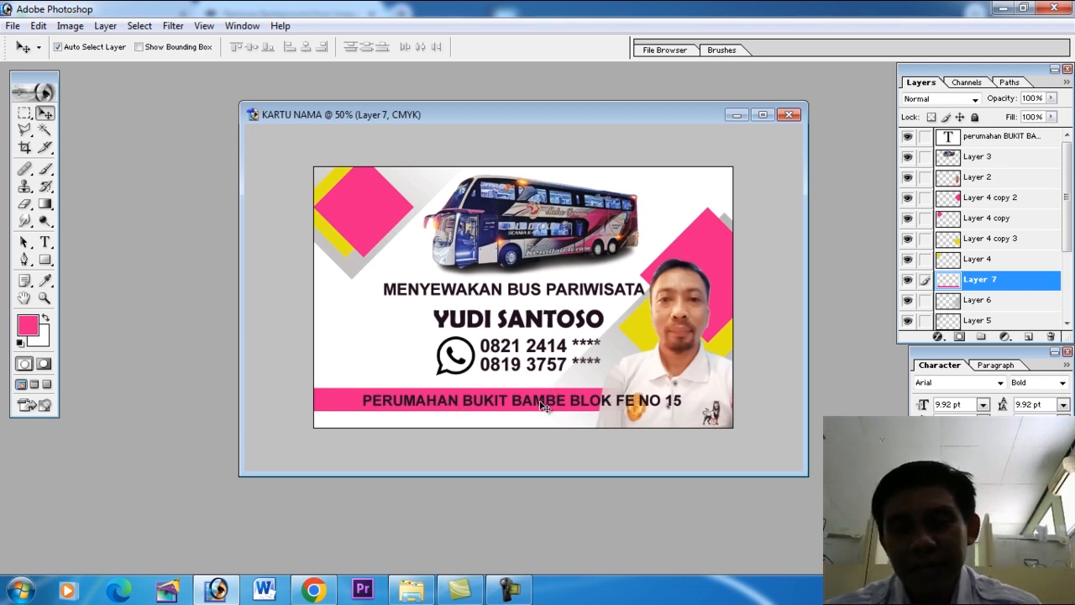
# Recolor the part of the address text lying over the pink strip to white.
pyautogui.click(46, 244)
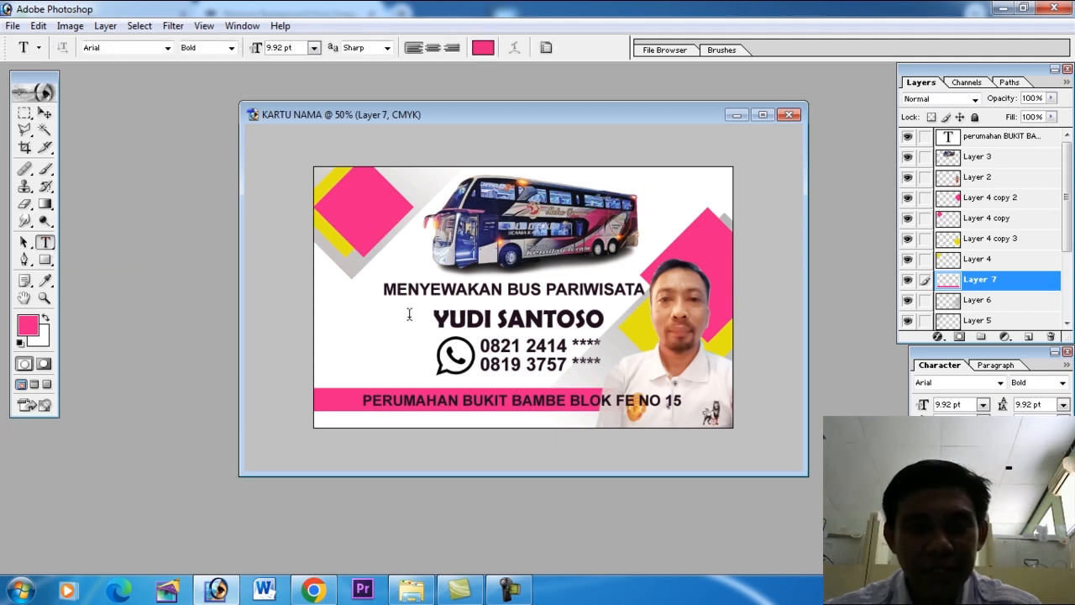
pyautogui.moveTo(601, 401); pyautogui.dragTo(363, 401)
pyautogui.click(481, 50)
pyautogui.click(480, 307)
pyautogui.click(813, 296)
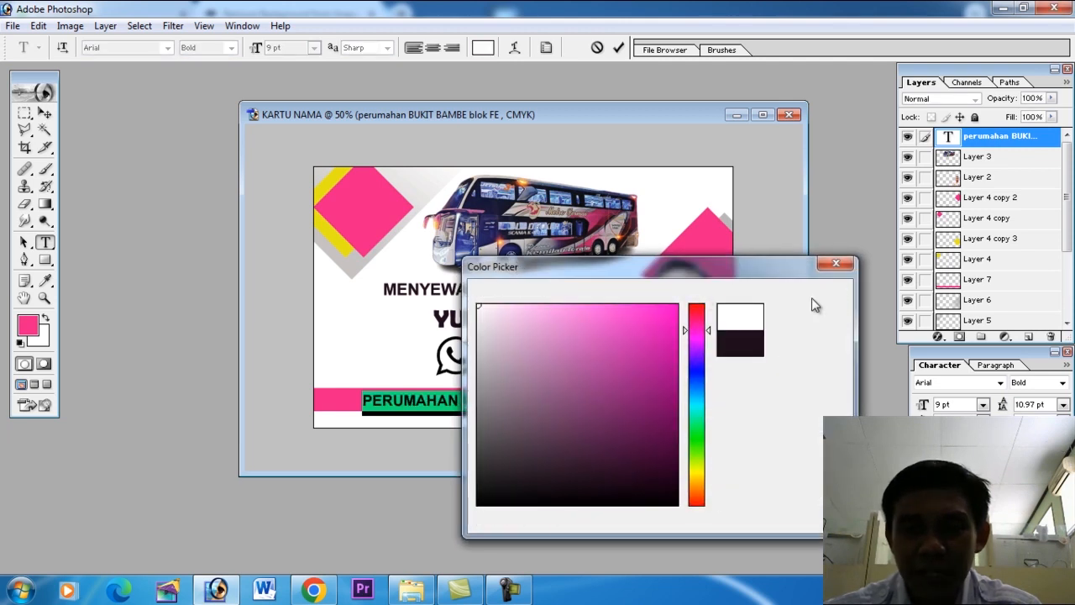
pyautogui.click(45, 113)
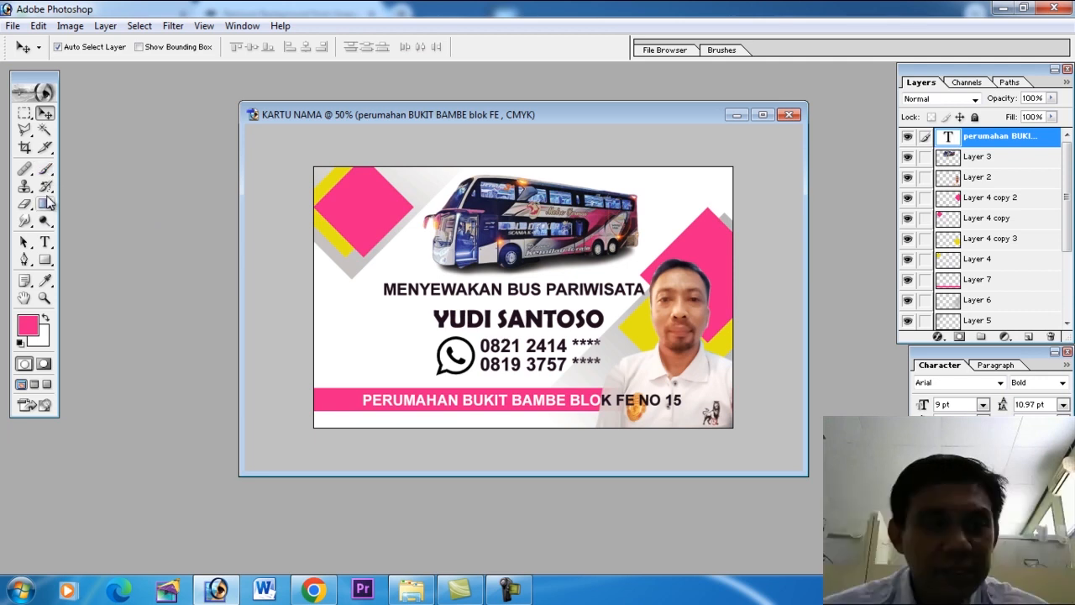
# Shade the Background layer with a black angle gradient at 40% opacity, running horizontally just above the pink strip across to the card's right edge.
pyautogui.click(47, 206)
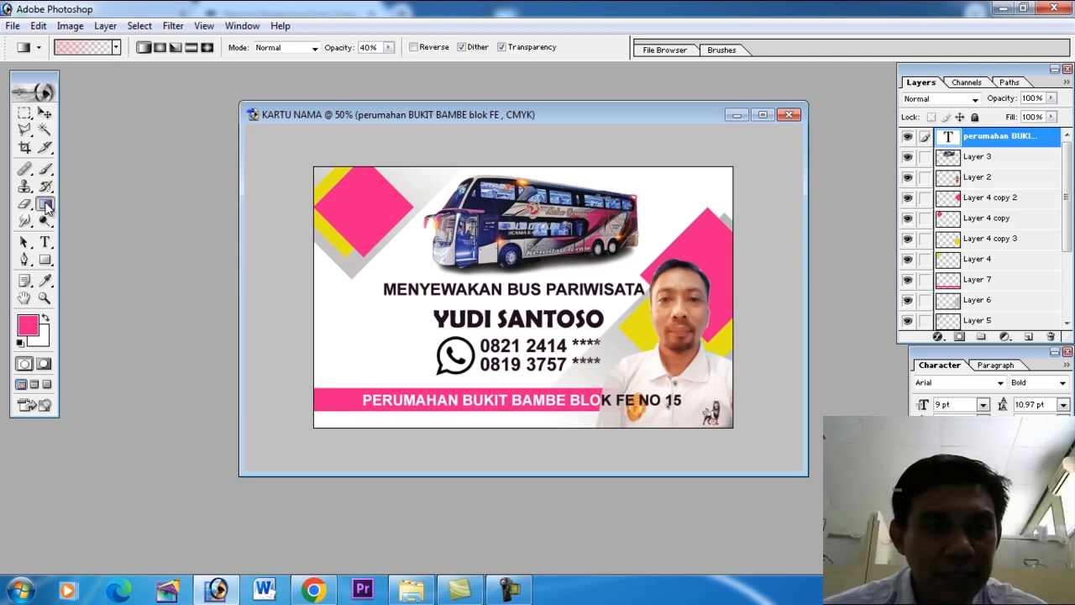
pyautogui.click(177, 49)
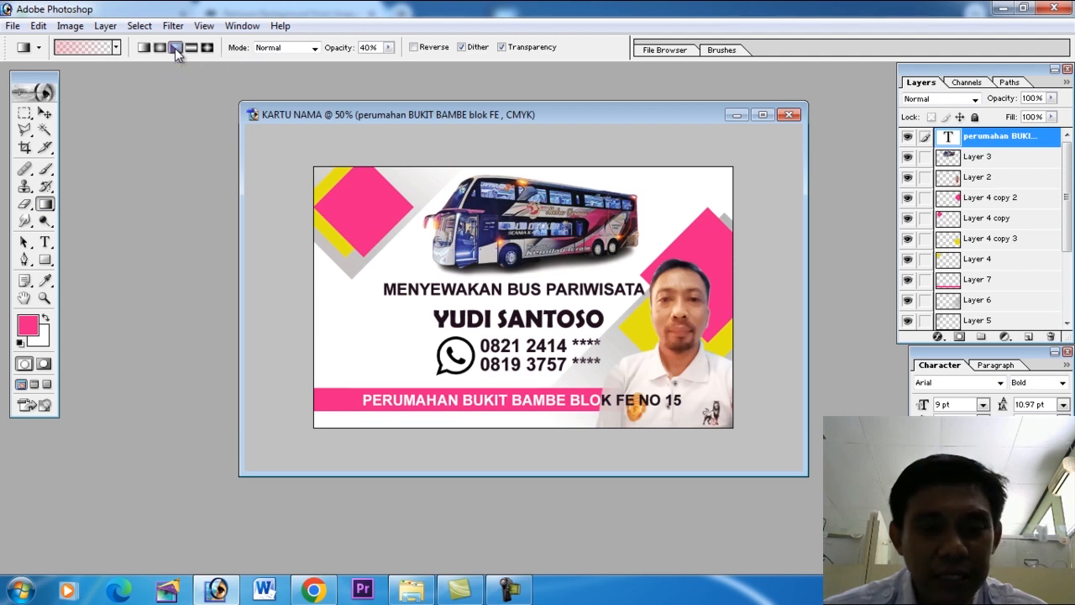
pyautogui.moveTo(1068, 233); pyautogui.dragTo(1068, 314)
pyautogui.click(999, 320)
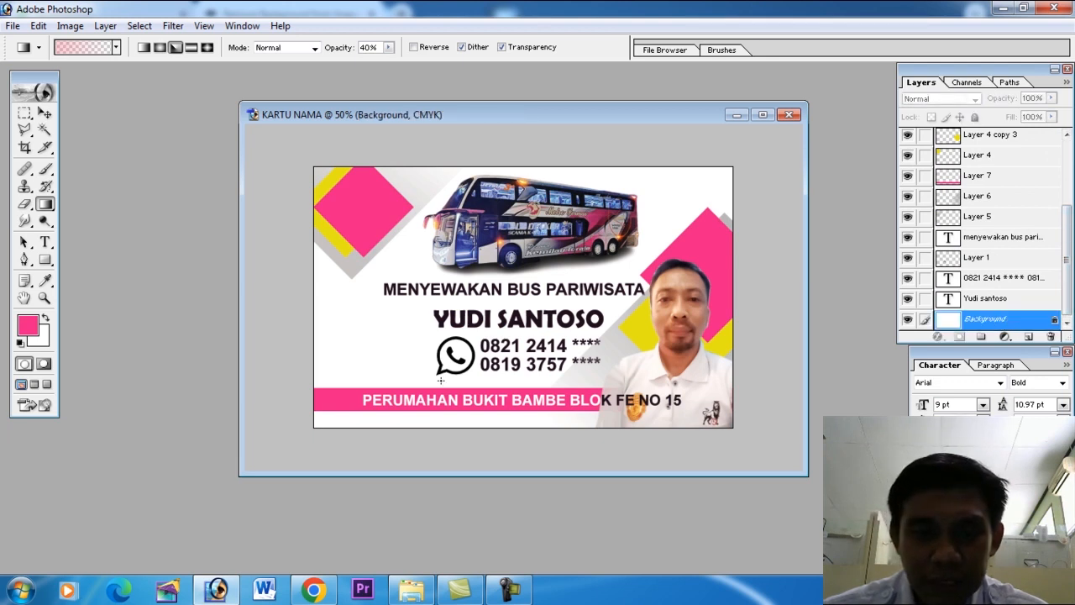
pyautogui.press('d')
pyautogui.moveTo(387, 380); pyautogui.dragTo(747, 392)
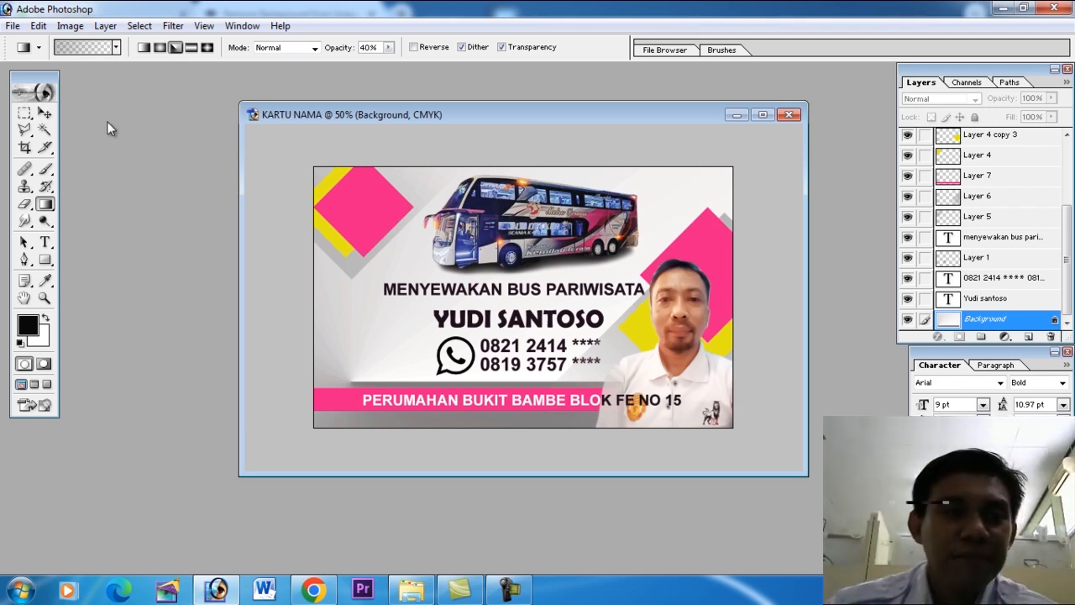
pyautogui.click(45, 112)
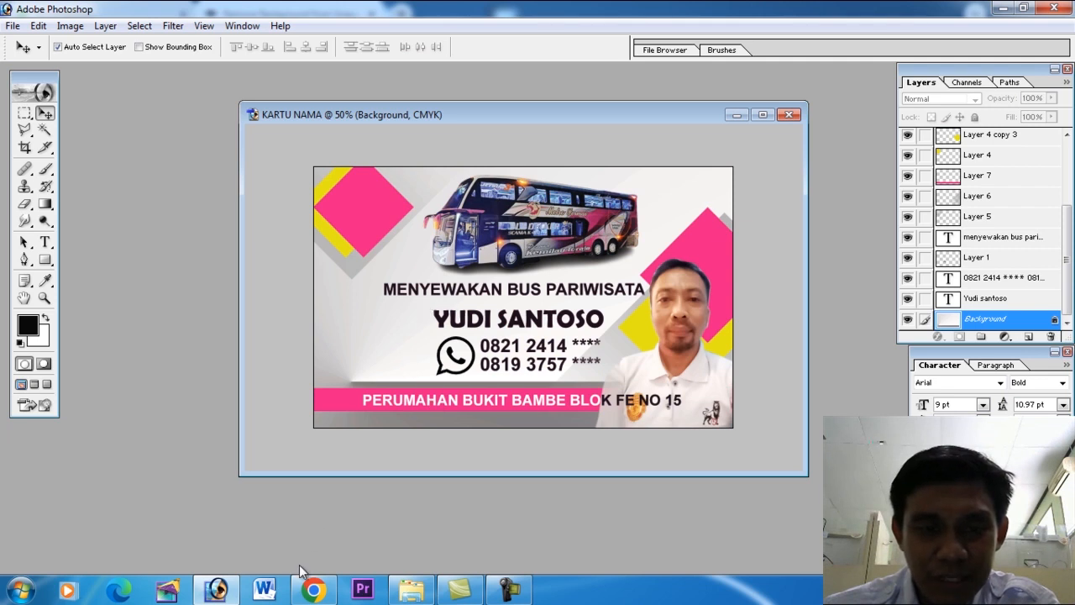
# Find the circular black line artwork JPEG in the Desktop folder and open it in Photoshop.
pyautogui.click(313, 589)
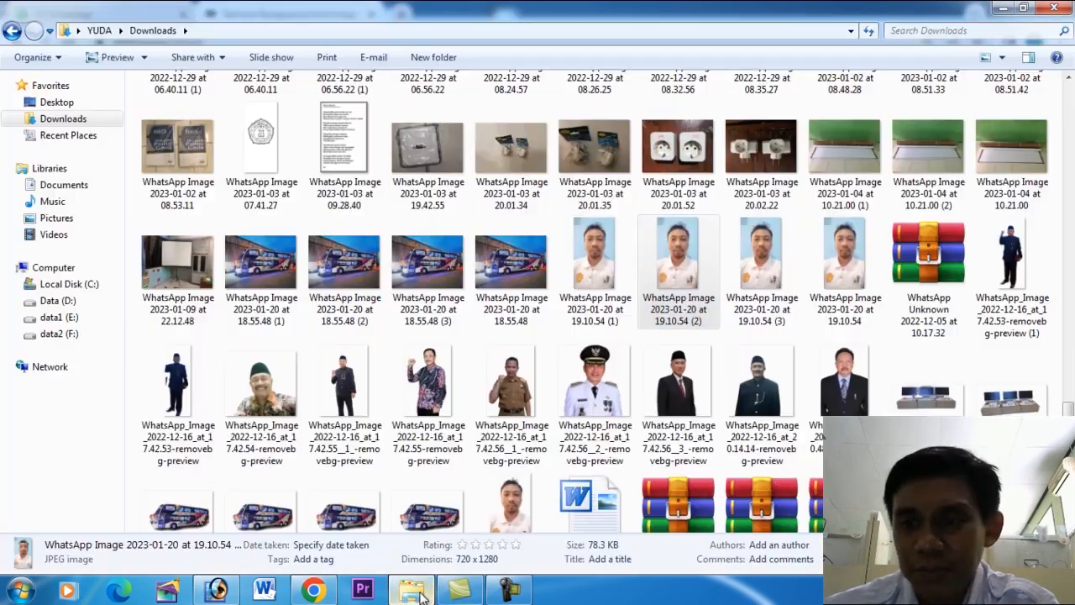
pyautogui.click(412, 589)
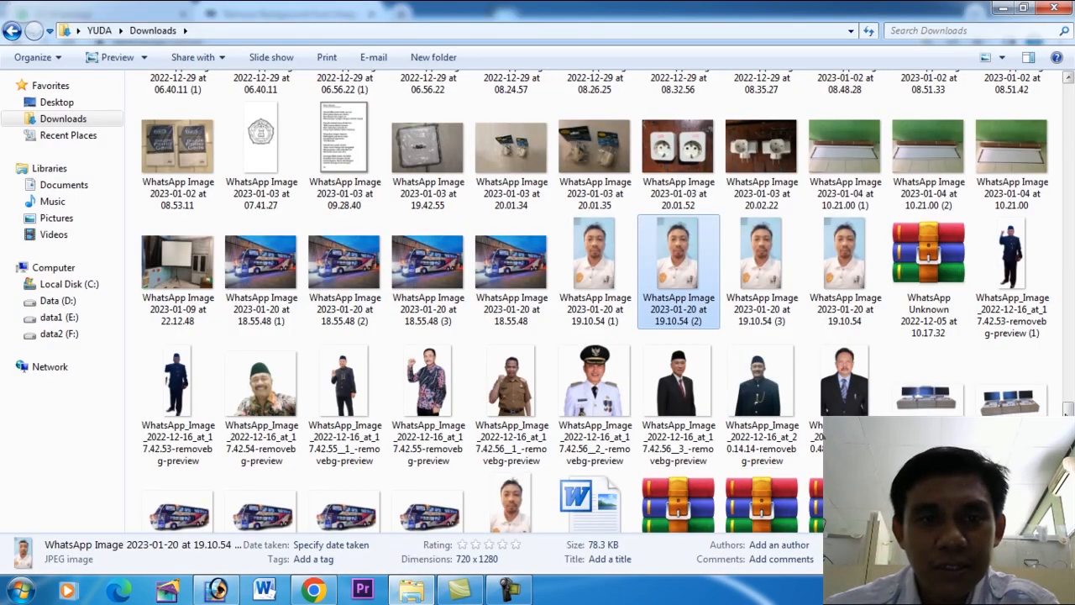
pyautogui.moveTo(1067, 408); pyautogui.dragTo(1071, 214)
pyautogui.click(56, 101)
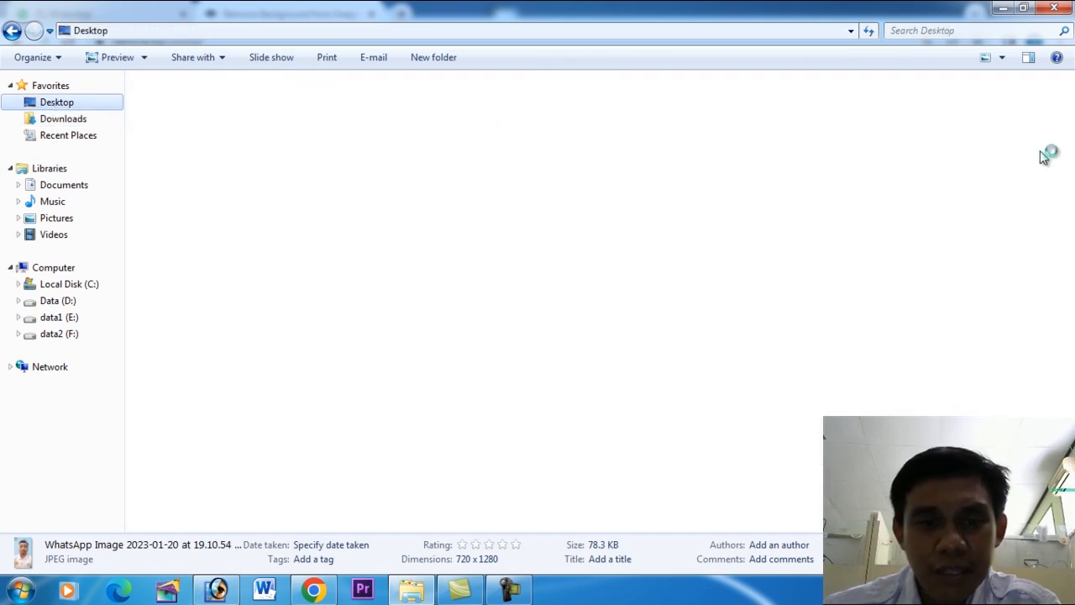
pyautogui.moveTo(1071, 141); pyautogui.dragTo(1070, 112)
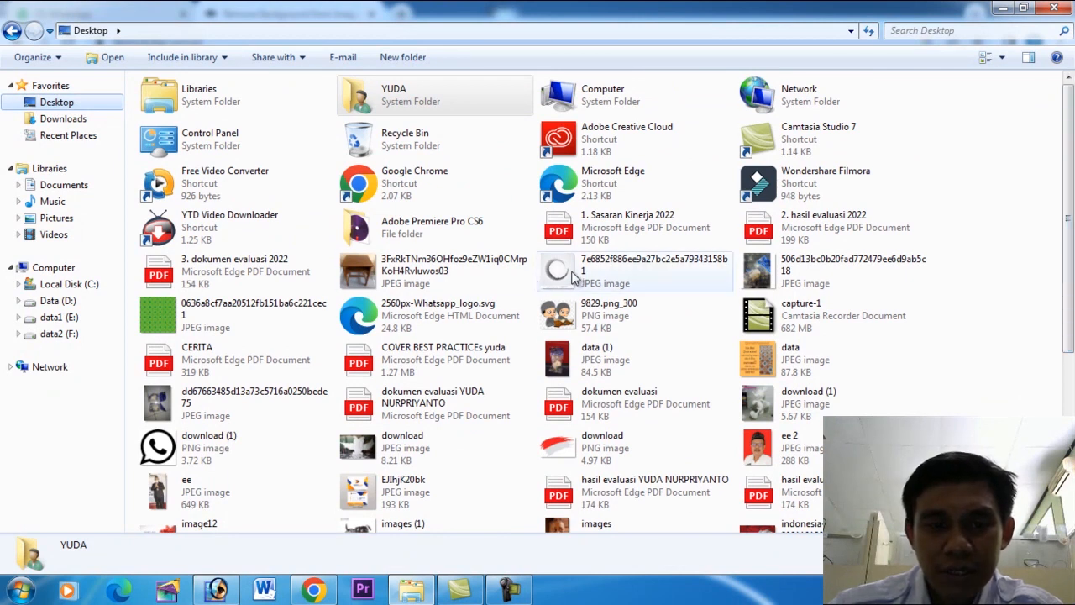
pyautogui.moveTo(568, 267); pyautogui.dragTo(206, 355)
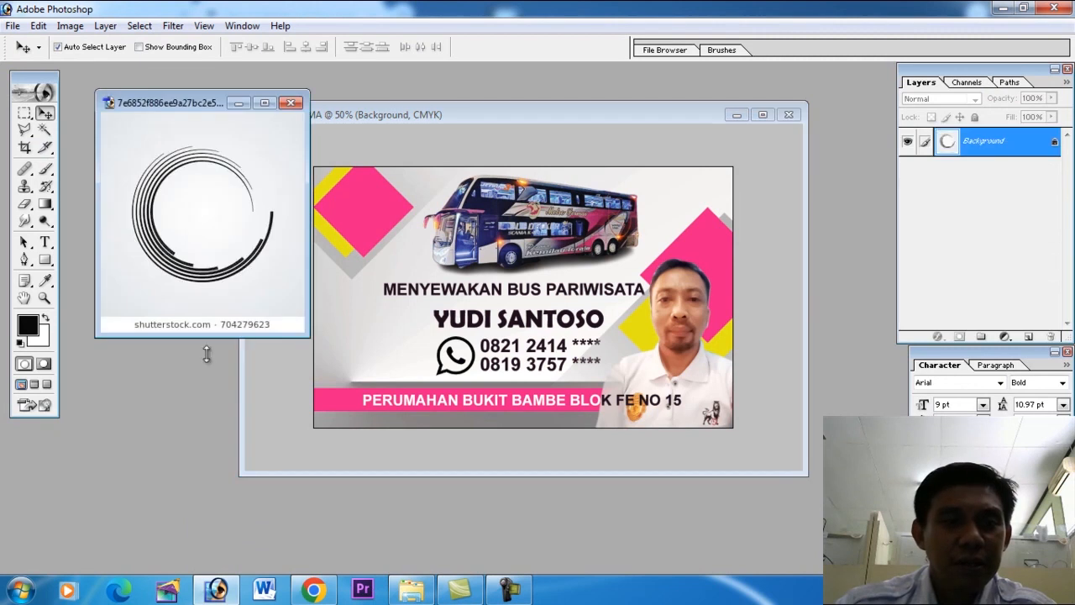
# Select the circular line artwork without its watermark caption and copy it onto the business card's left side.
pyautogui.click(24, 112)
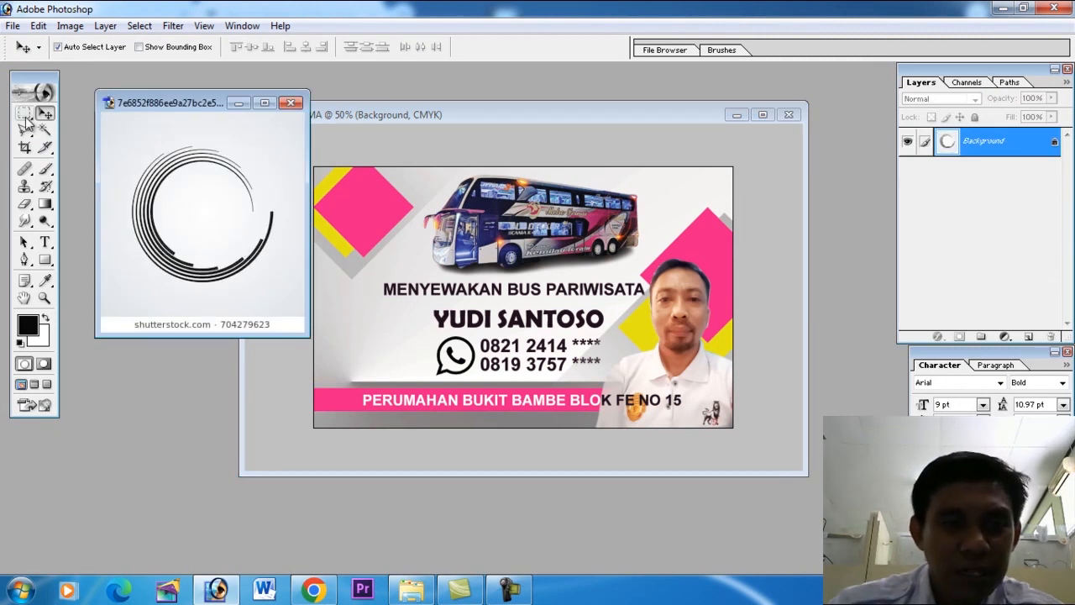
pyautogui.moveTo(205, 220); pyautogui.dragTo(290, 294)
pyautogui.click(45, 113)
pyautogui.moveTo(186, 226); pyautogui.dragTo(361, 324)
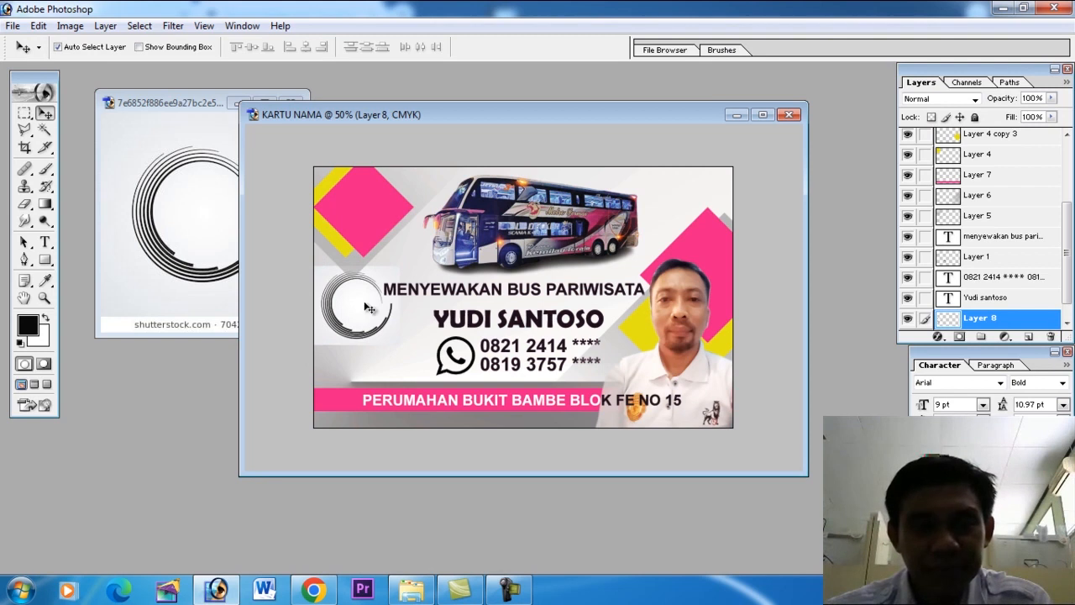
# Enlarge the circular lines behind the upper-left diamonds in Color Burn mode, and shift the bus slightly to the right.
pyautogui.hotkey('ctrl', 't')
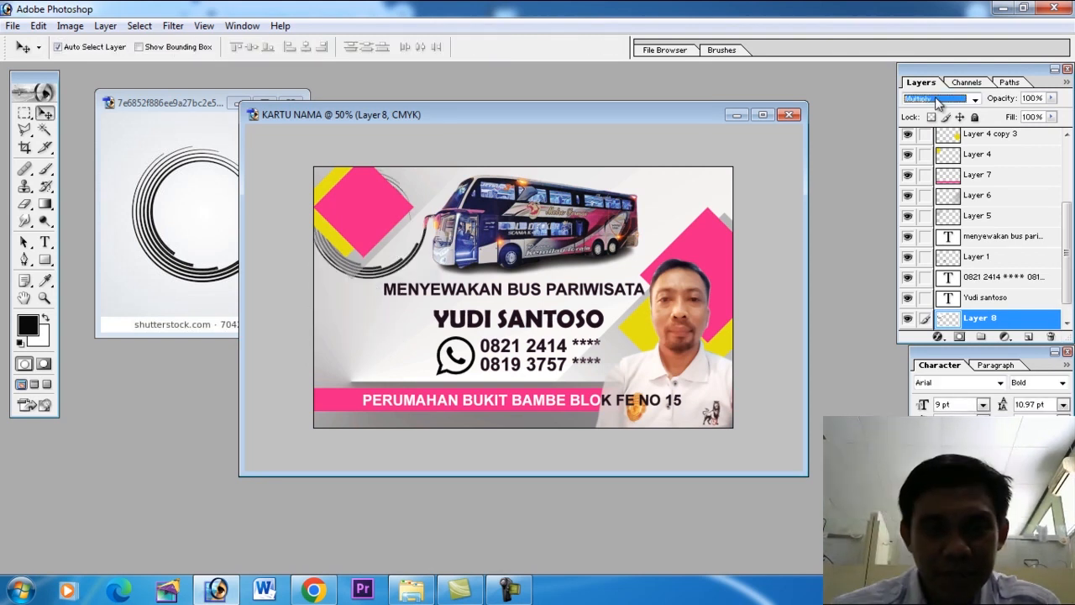
pyautogui.scroll(-1, 938, 102)
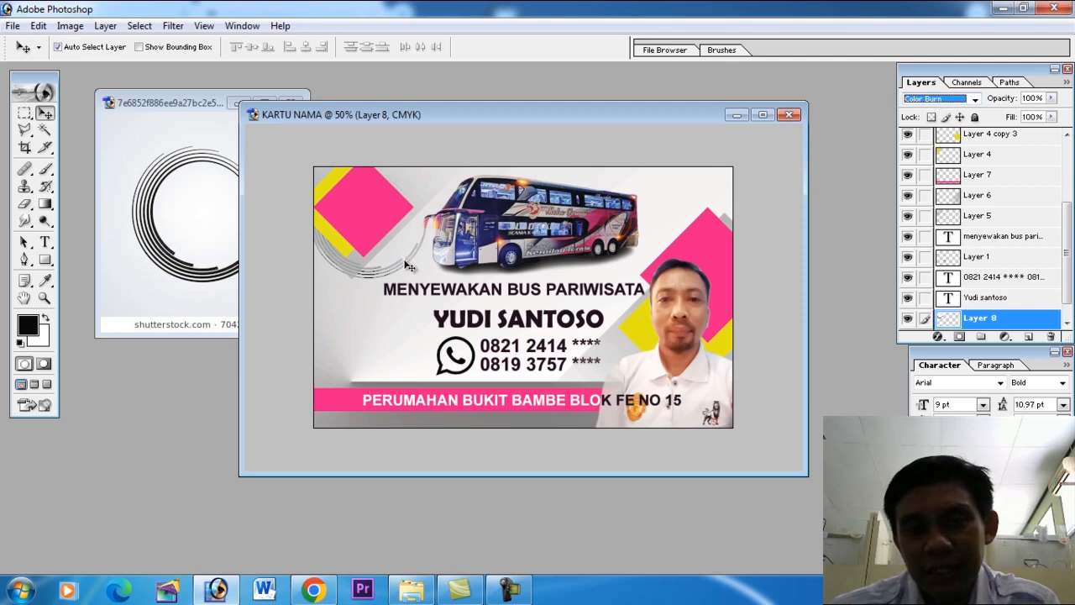
pyautogui.click(380, 271)
pyautogui.moveTo(381, 271); pyautogui.dragTo(363, 275)
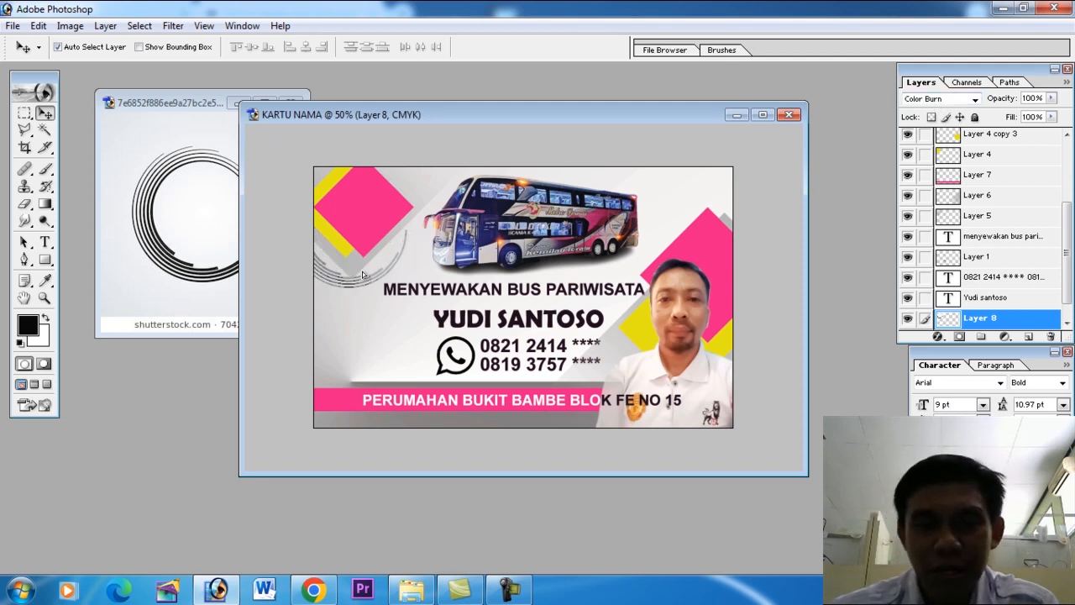
pyautogui.moveTo(578, 237); pyautogui.dragTo(597, 232)
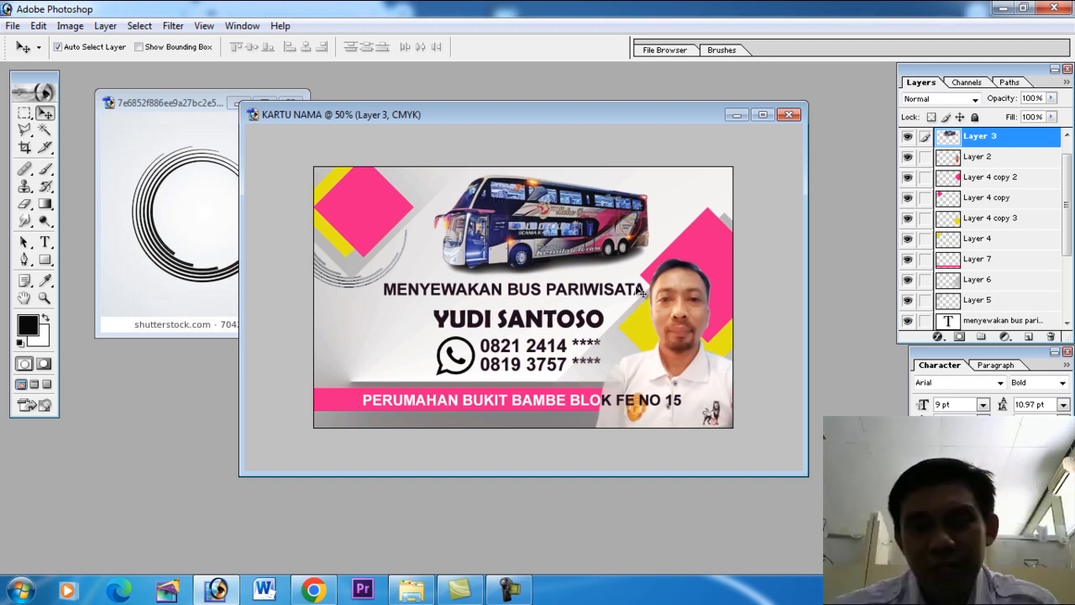
# Save the layered card to the Desktop as the Photoshop file KARTU NAMA OKE.
pyautogui.click(13, 25)
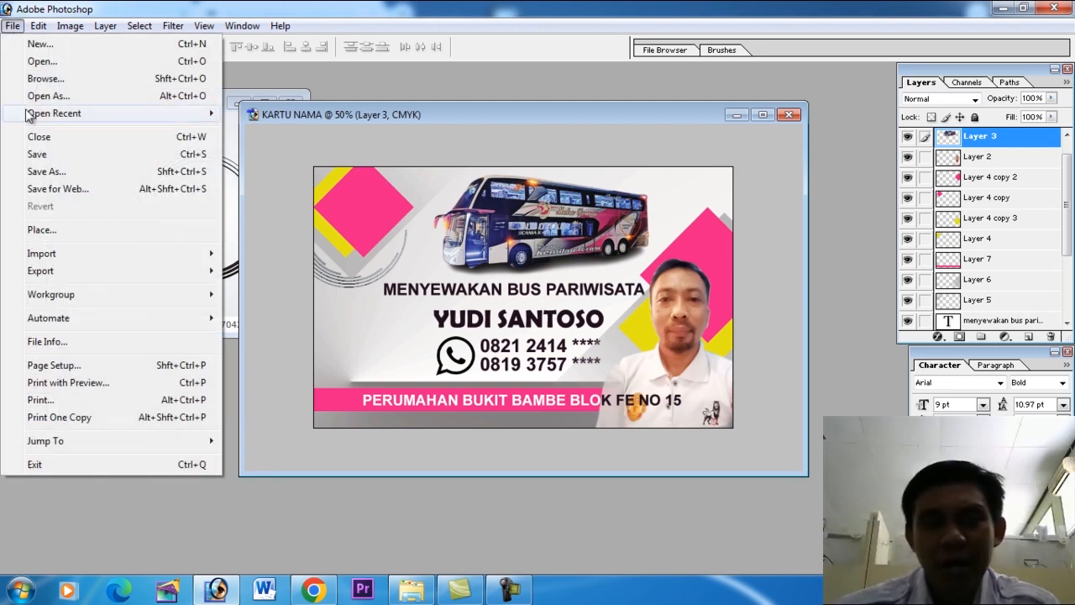
pyautogui.click(38, 152)
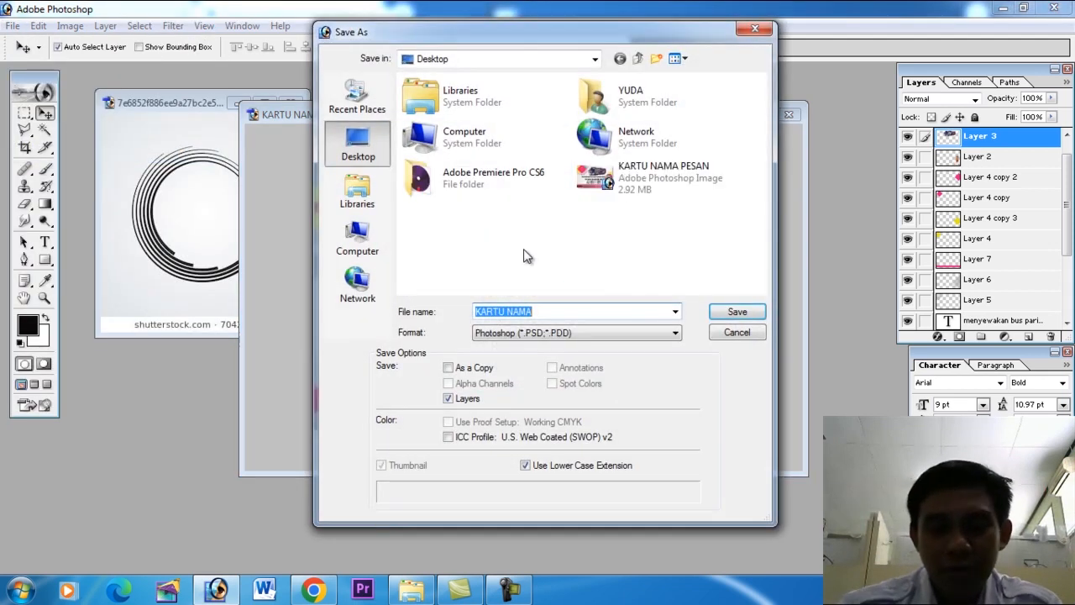
pyautogui.click(562, 311)
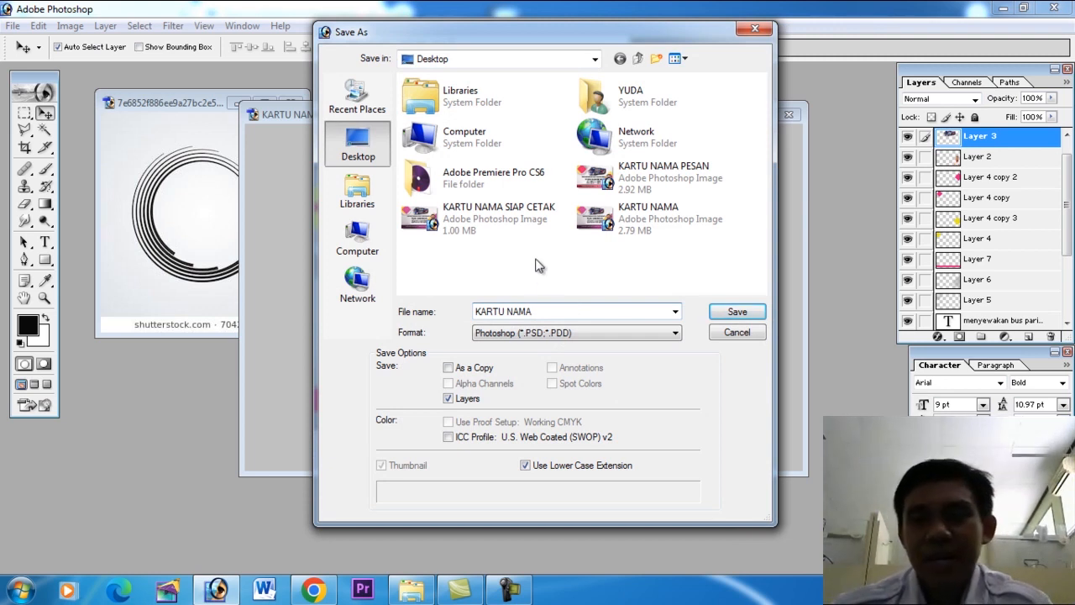
pyautogui.write('OKE')
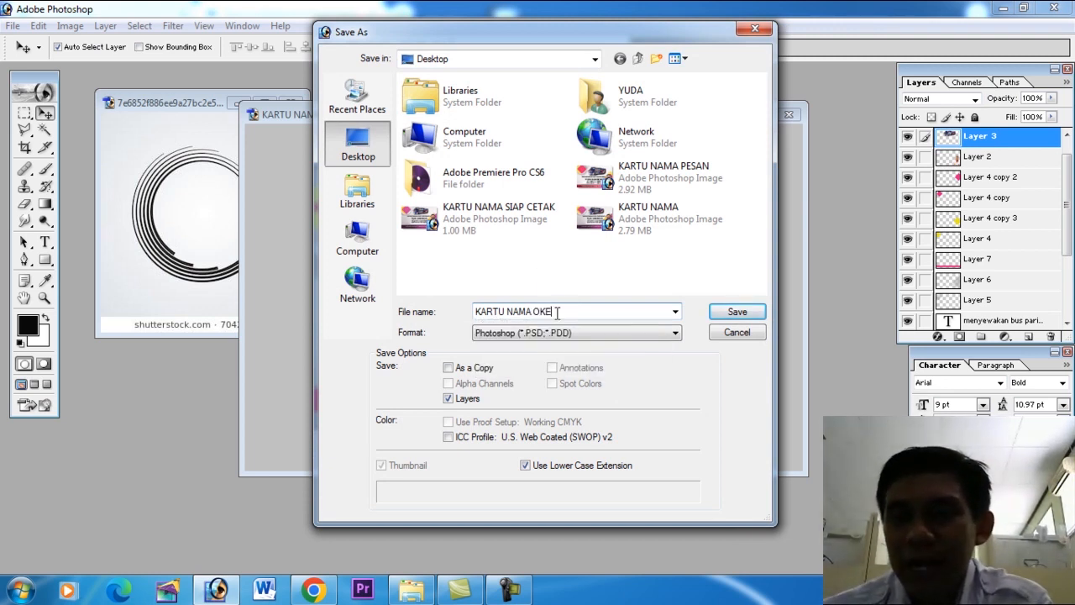
pyautogui.click(736, 311)
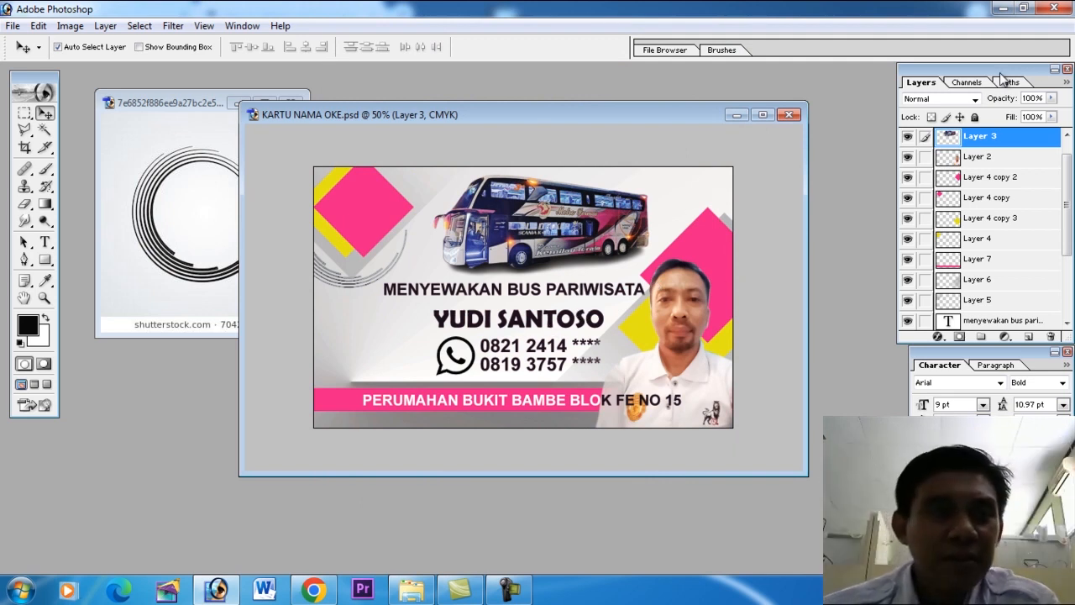
# Flatten the card's layers and save a JPEG copy named KARTU NAMA OKE on the Desktop.
pyautogui.click(1066, 83)
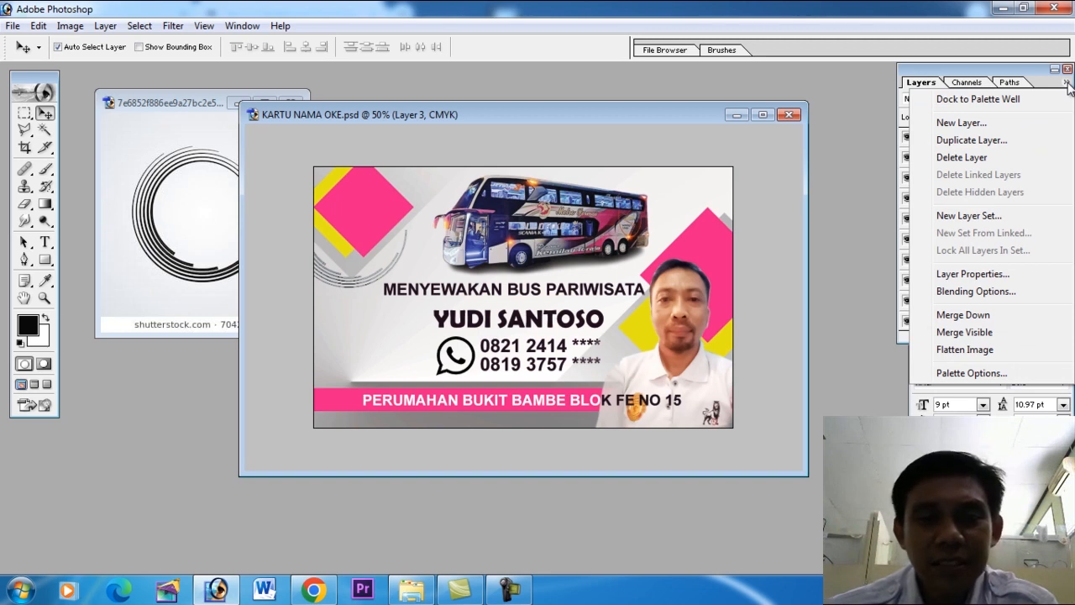
pyautogui.click(949, 348)
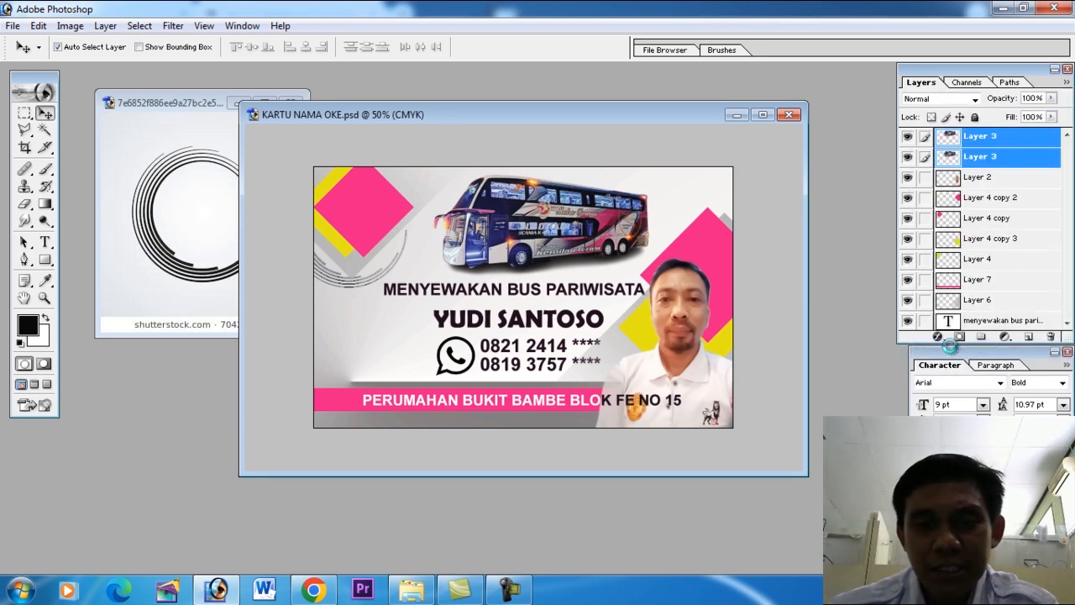
pyautogui.click(13, 25)
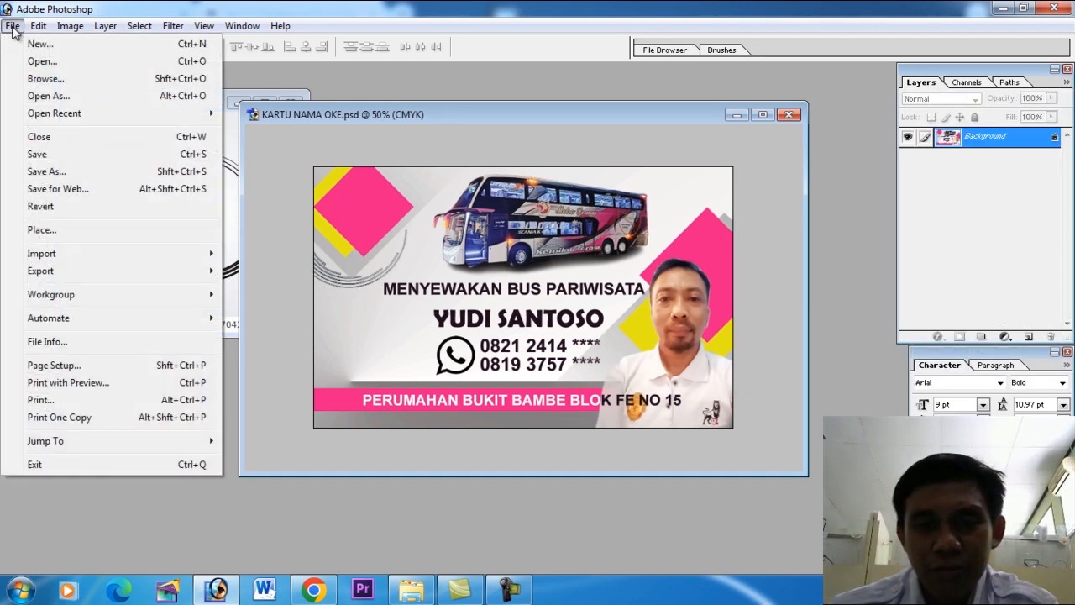
pyautogui.click(105, 168)
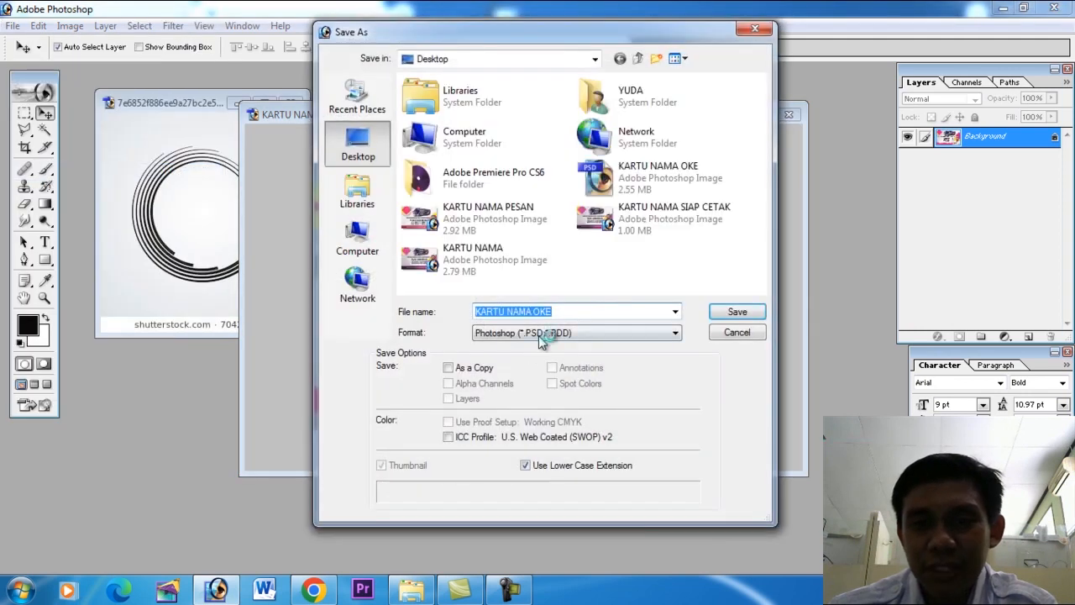
pyautogui.click(544, 333)
pyautogui.click(558, 388)
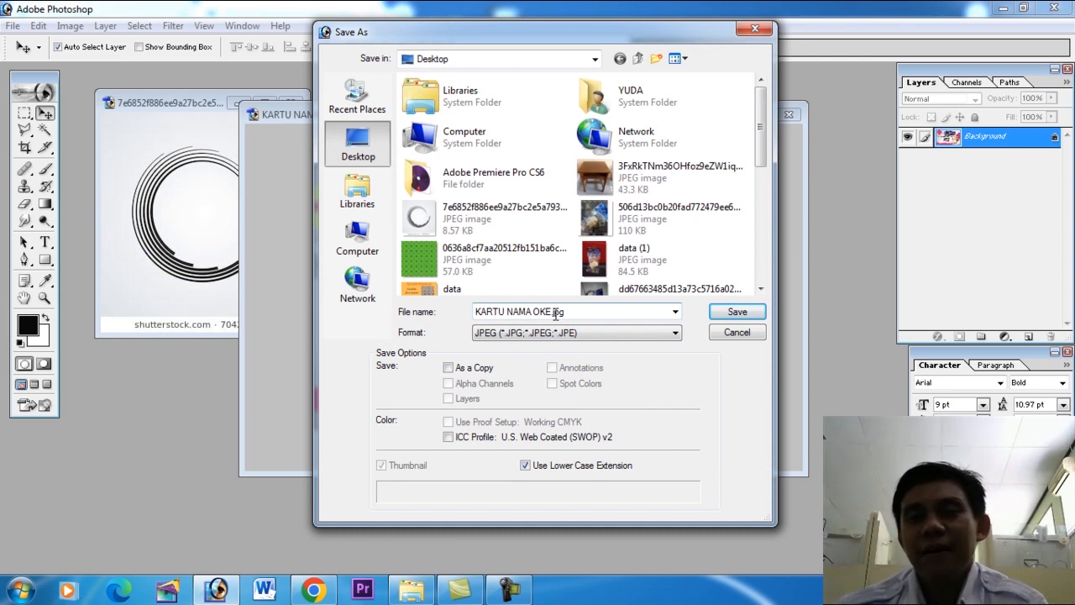
pyautogui.click(743, 313)
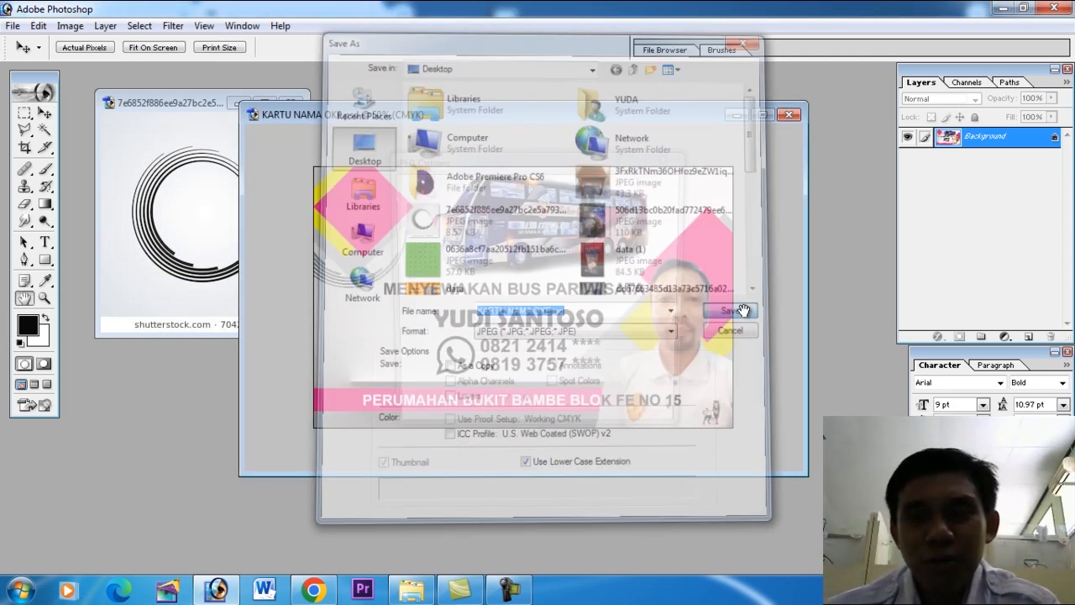
pyautogui.click(669, 192)
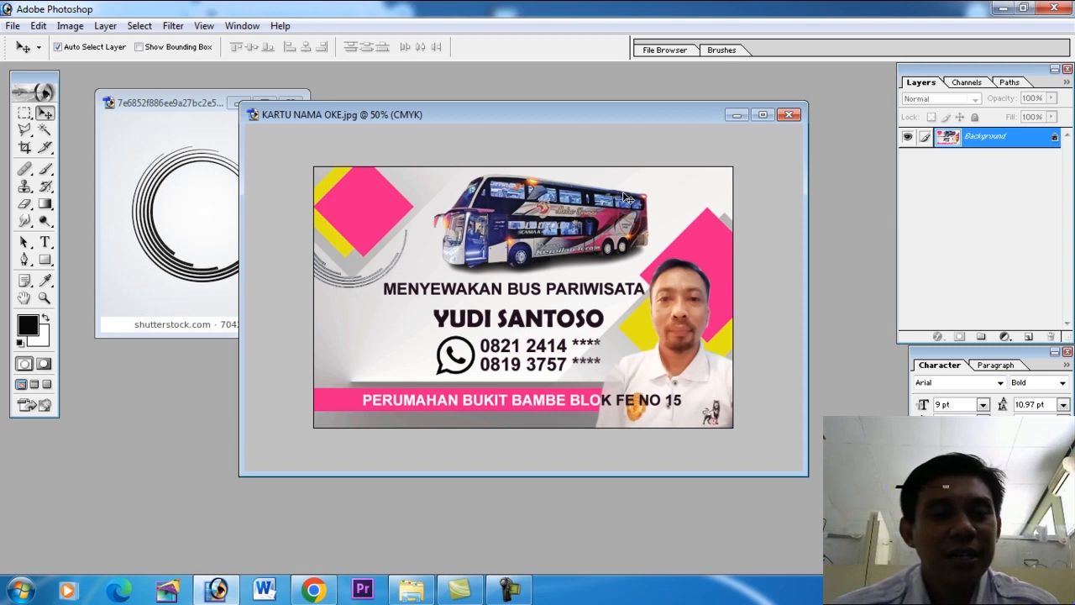
pyautogui.moveTo(648, 112); pyautogui.dragTo(499, 112)
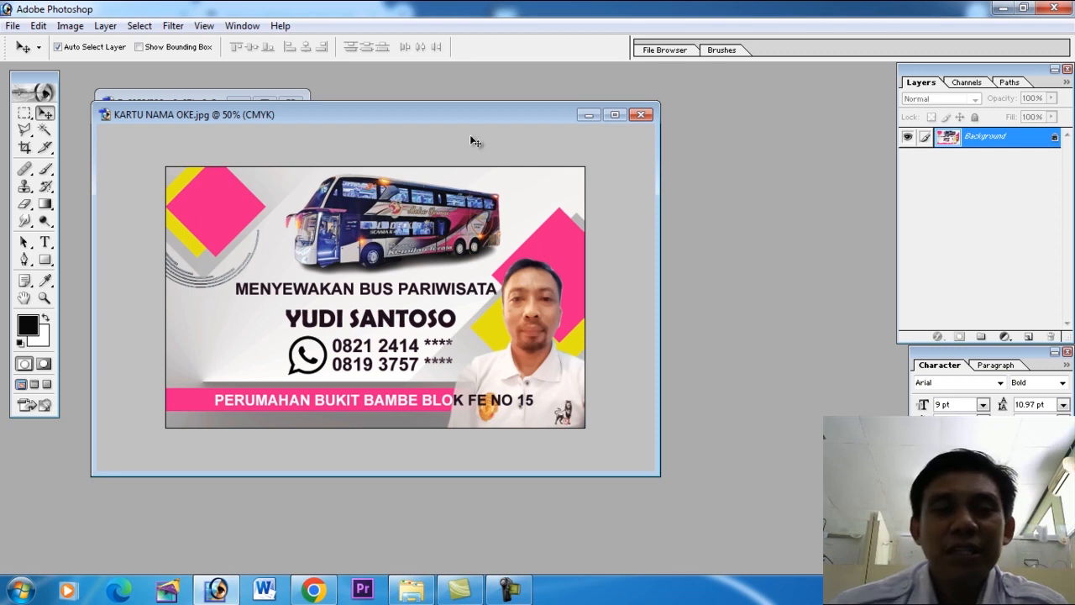
pyautogui.moveTo(483, 120); pyautogui.dragTo(578, 102)
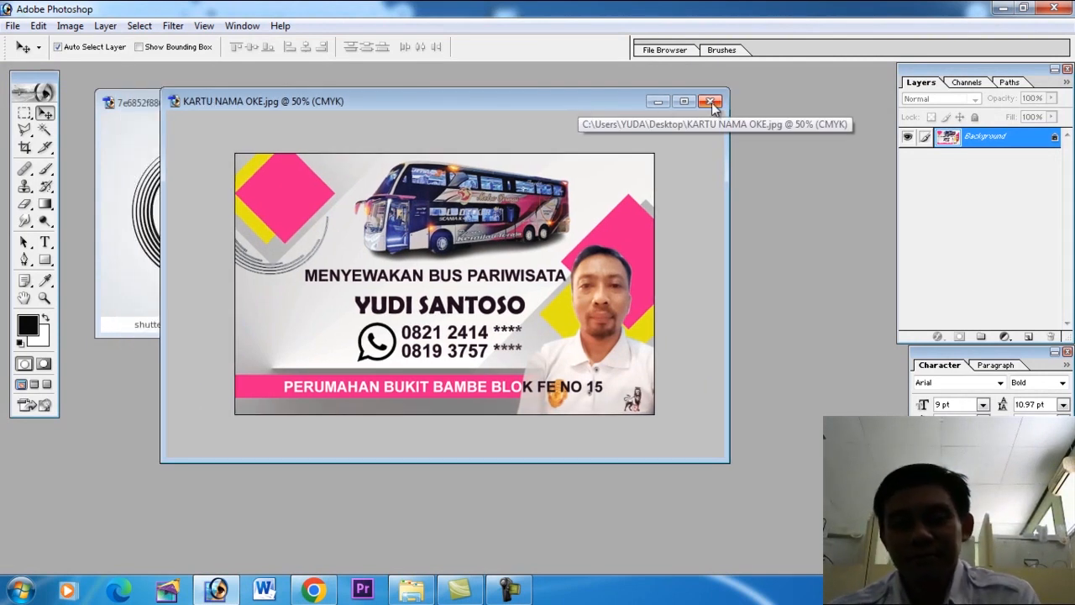